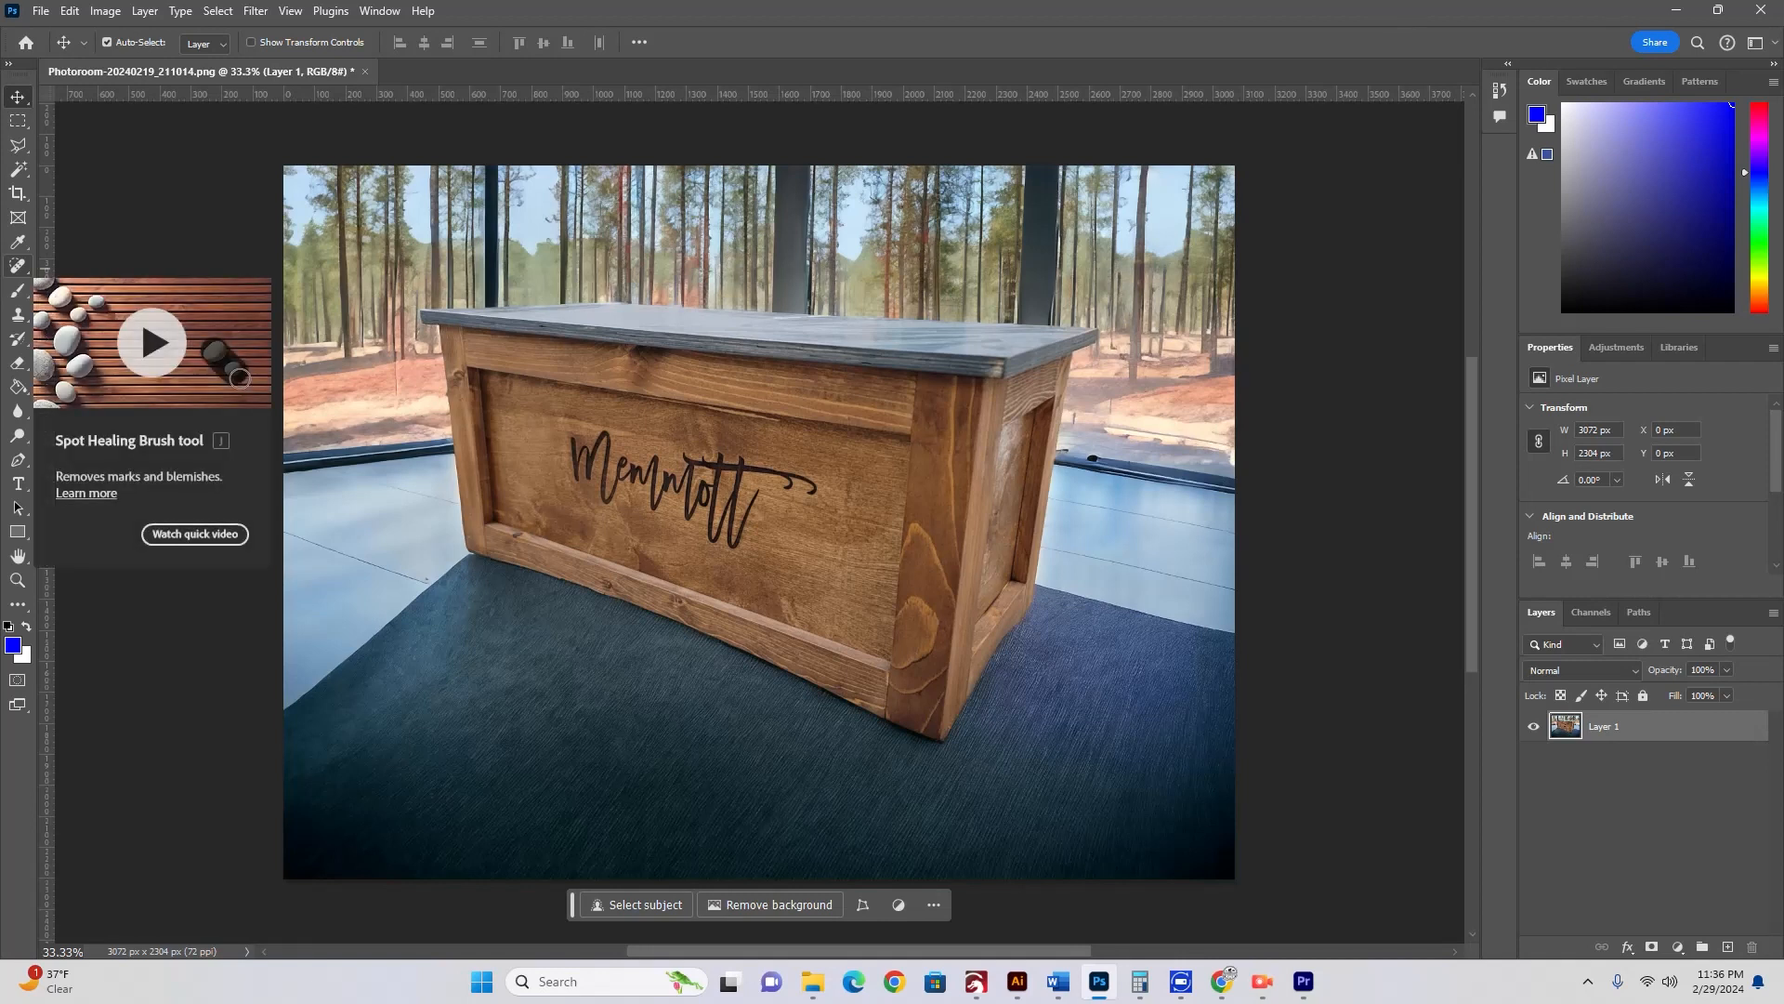
Step: Remove the script lettering from the wooden bar's front panel with the Spot Healing Brush and smooth the leftover patches
click(18, 266)
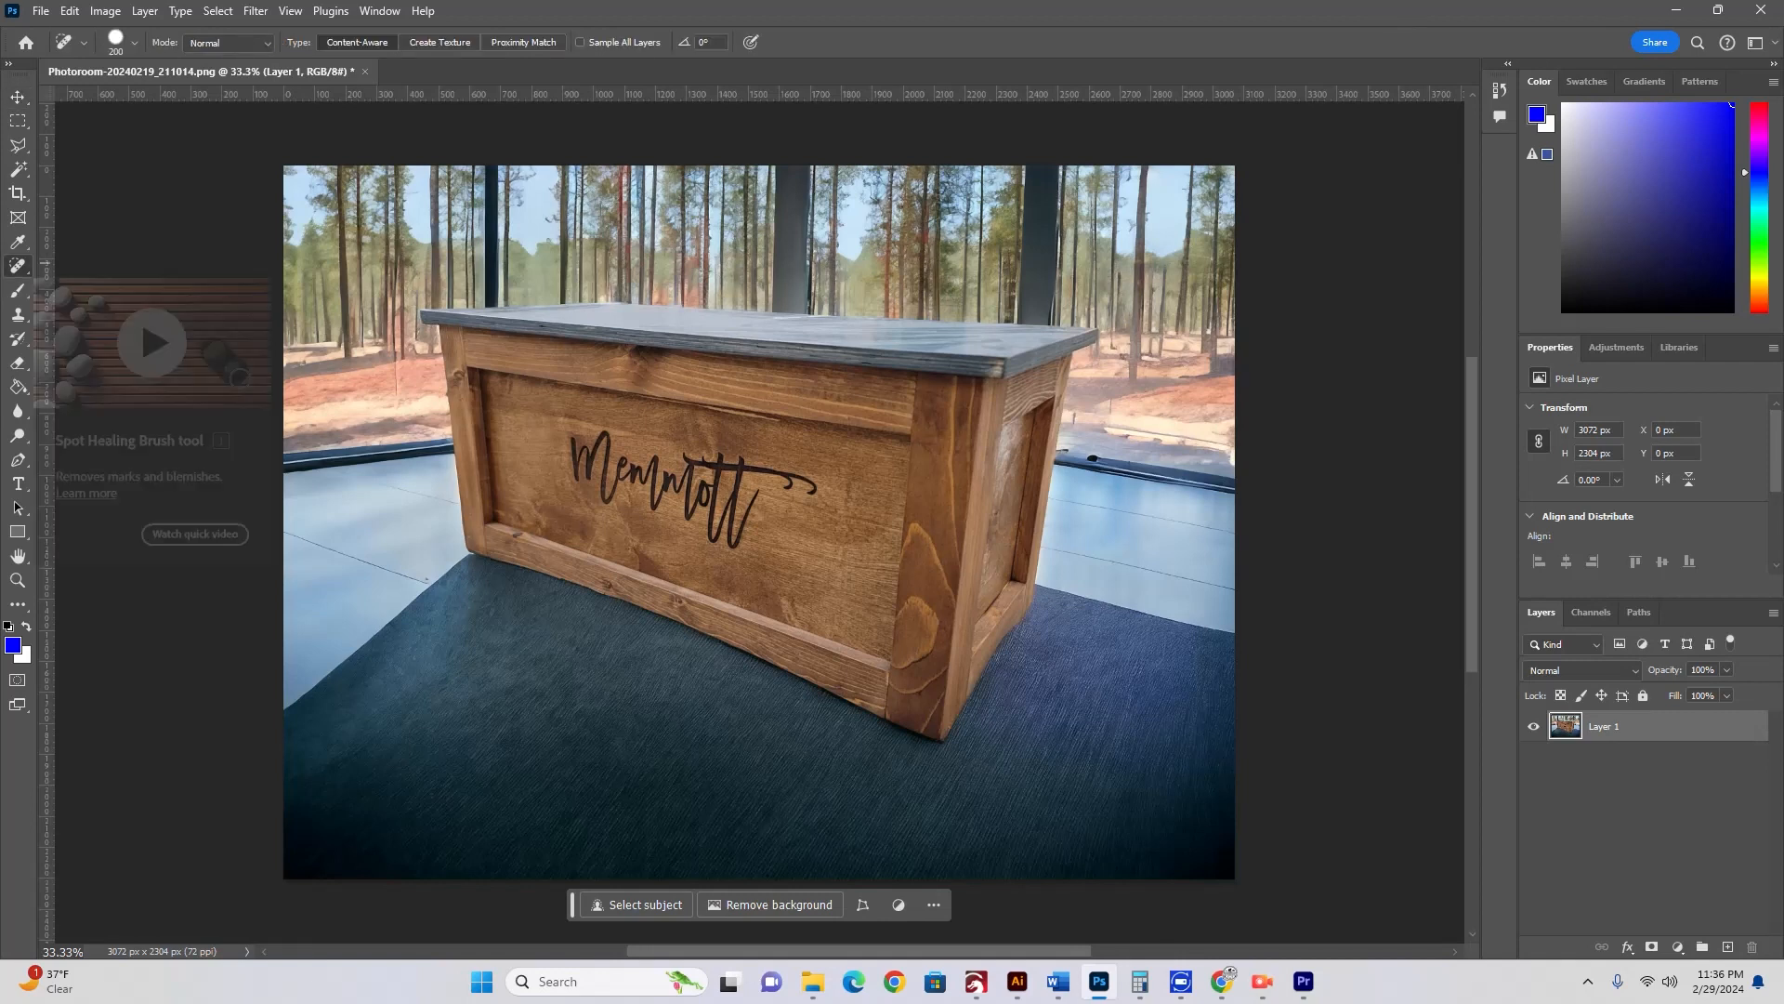
drag(595, 487, 574, 473)
click(604, 479)
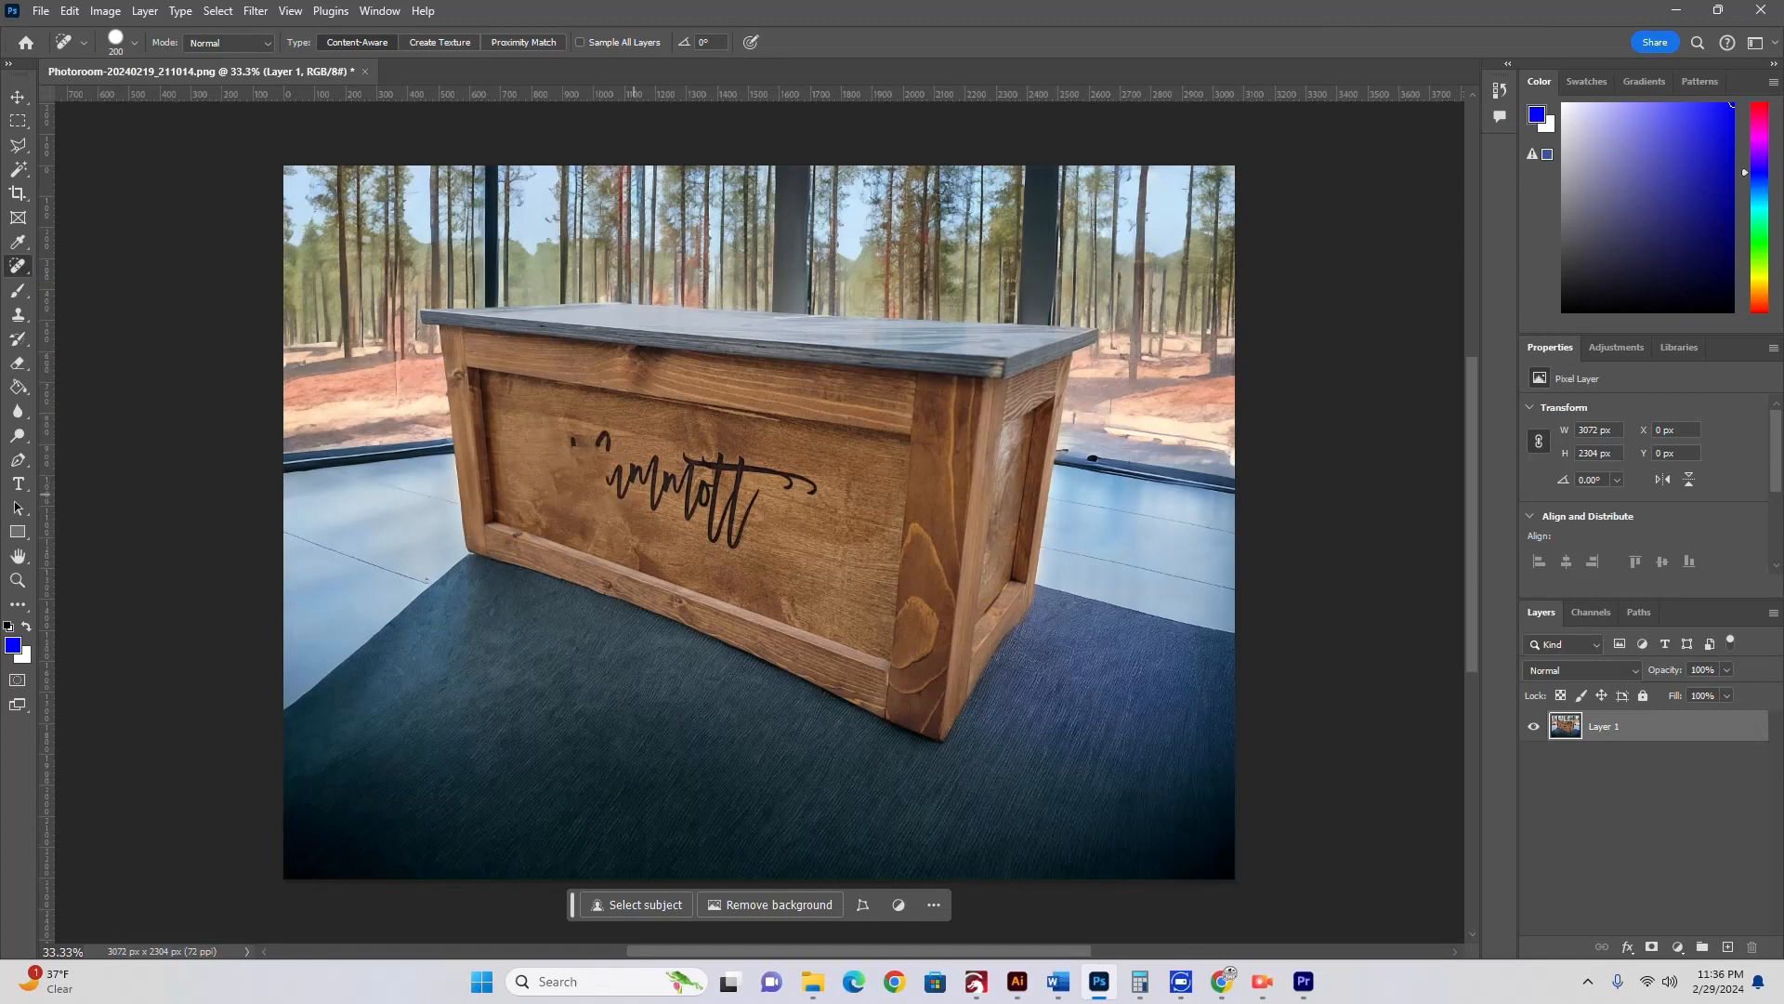
click(625, 497)
mouse_move(752, 554)
mouse_down()
mouse_move(589, 480)
mouse_move(757, 542)
mouse_move(683, 497)
mouse_up()
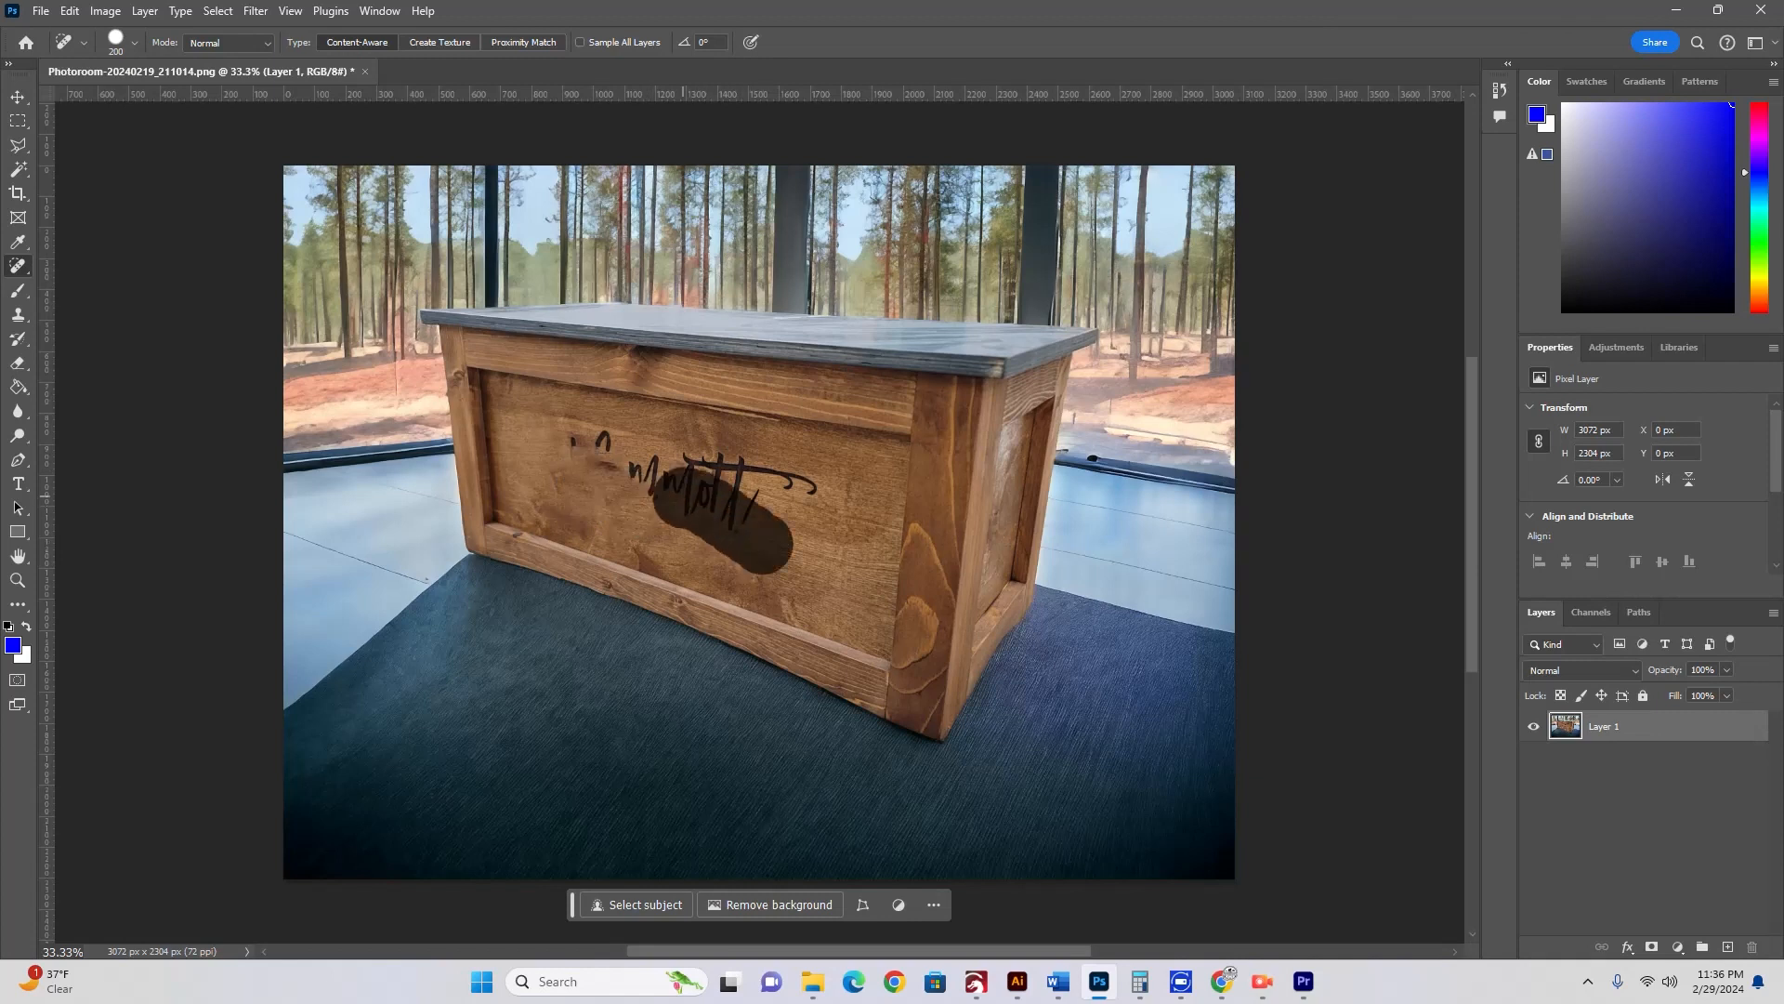
drag(818, 499, 762, 488)
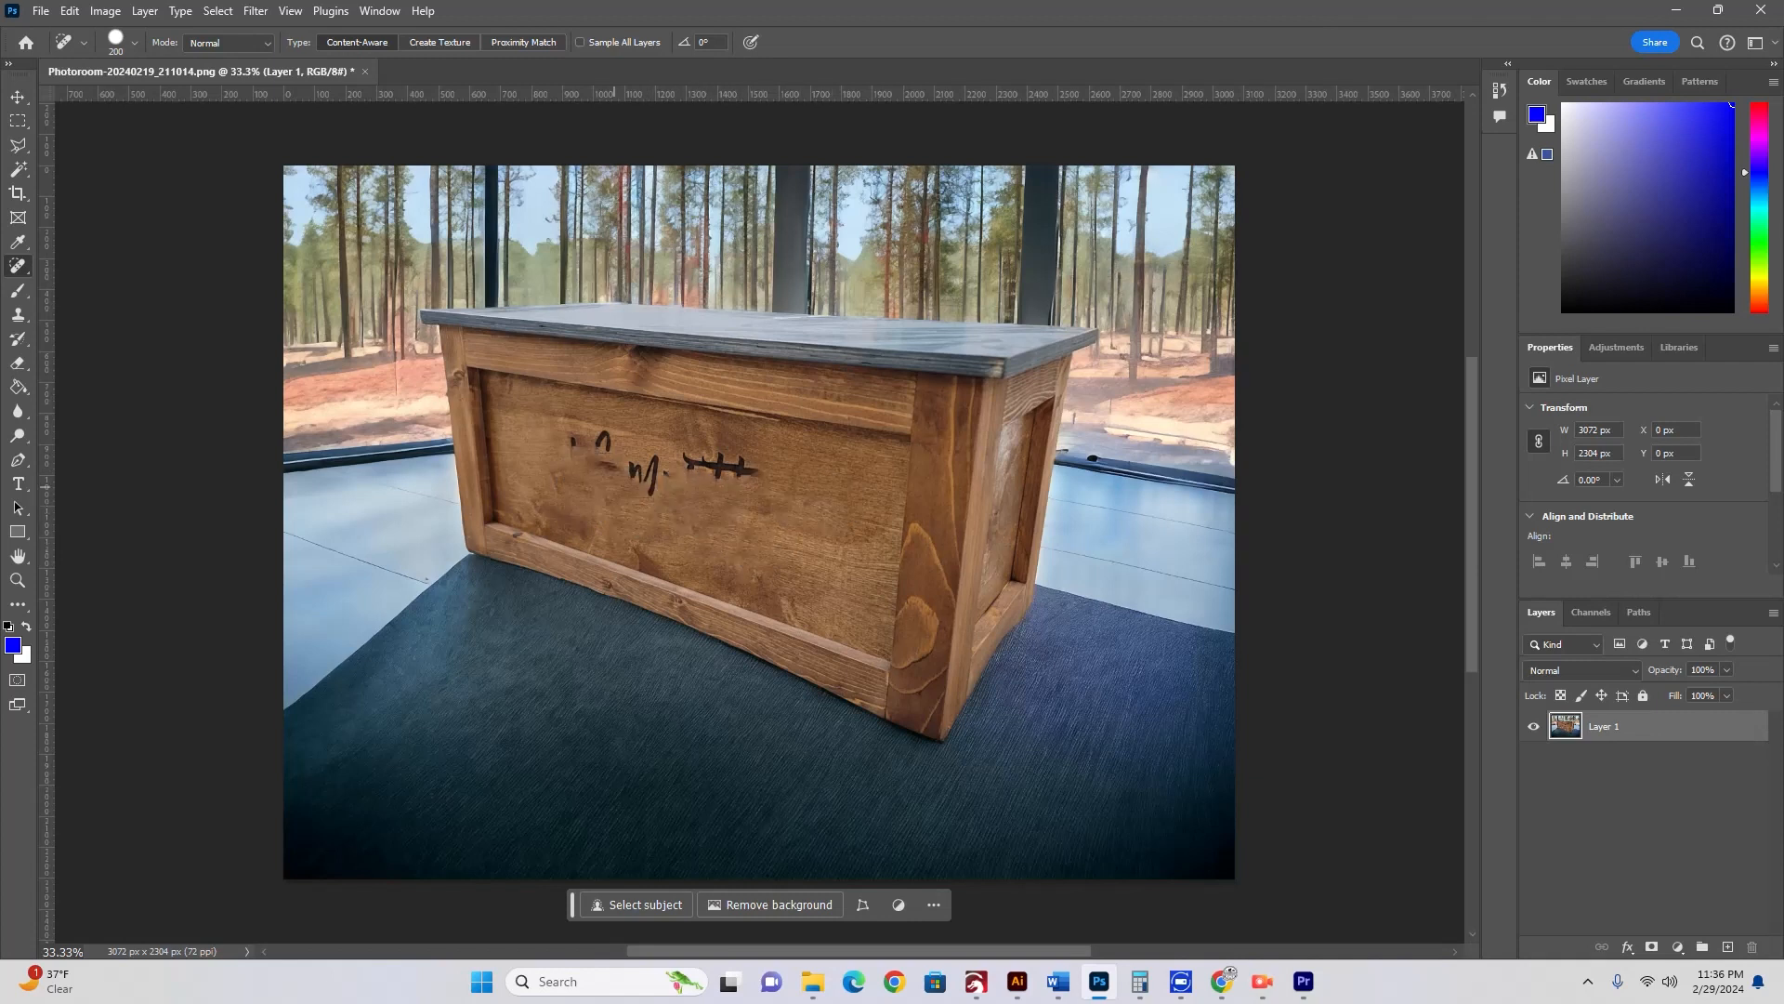
click(562, 452)
drag(576, 456, 639, 469)
drag(764, 479, 689, 463)
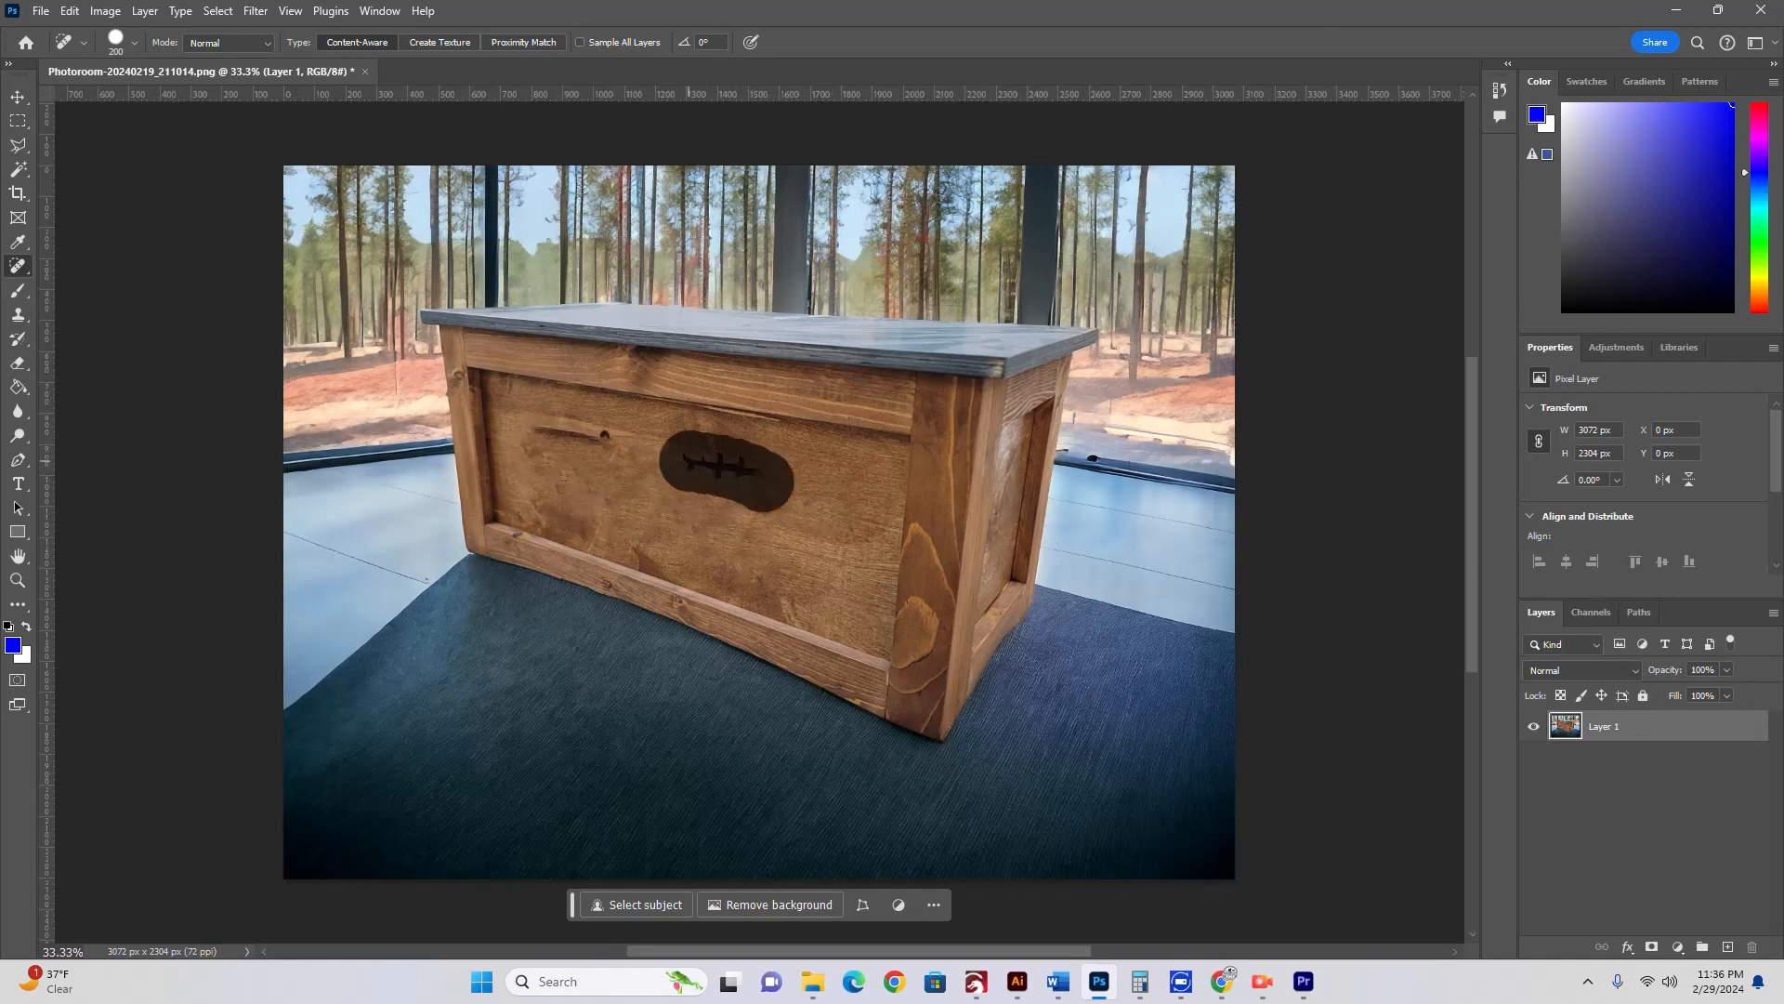
drag(537, 437, 627, 442)
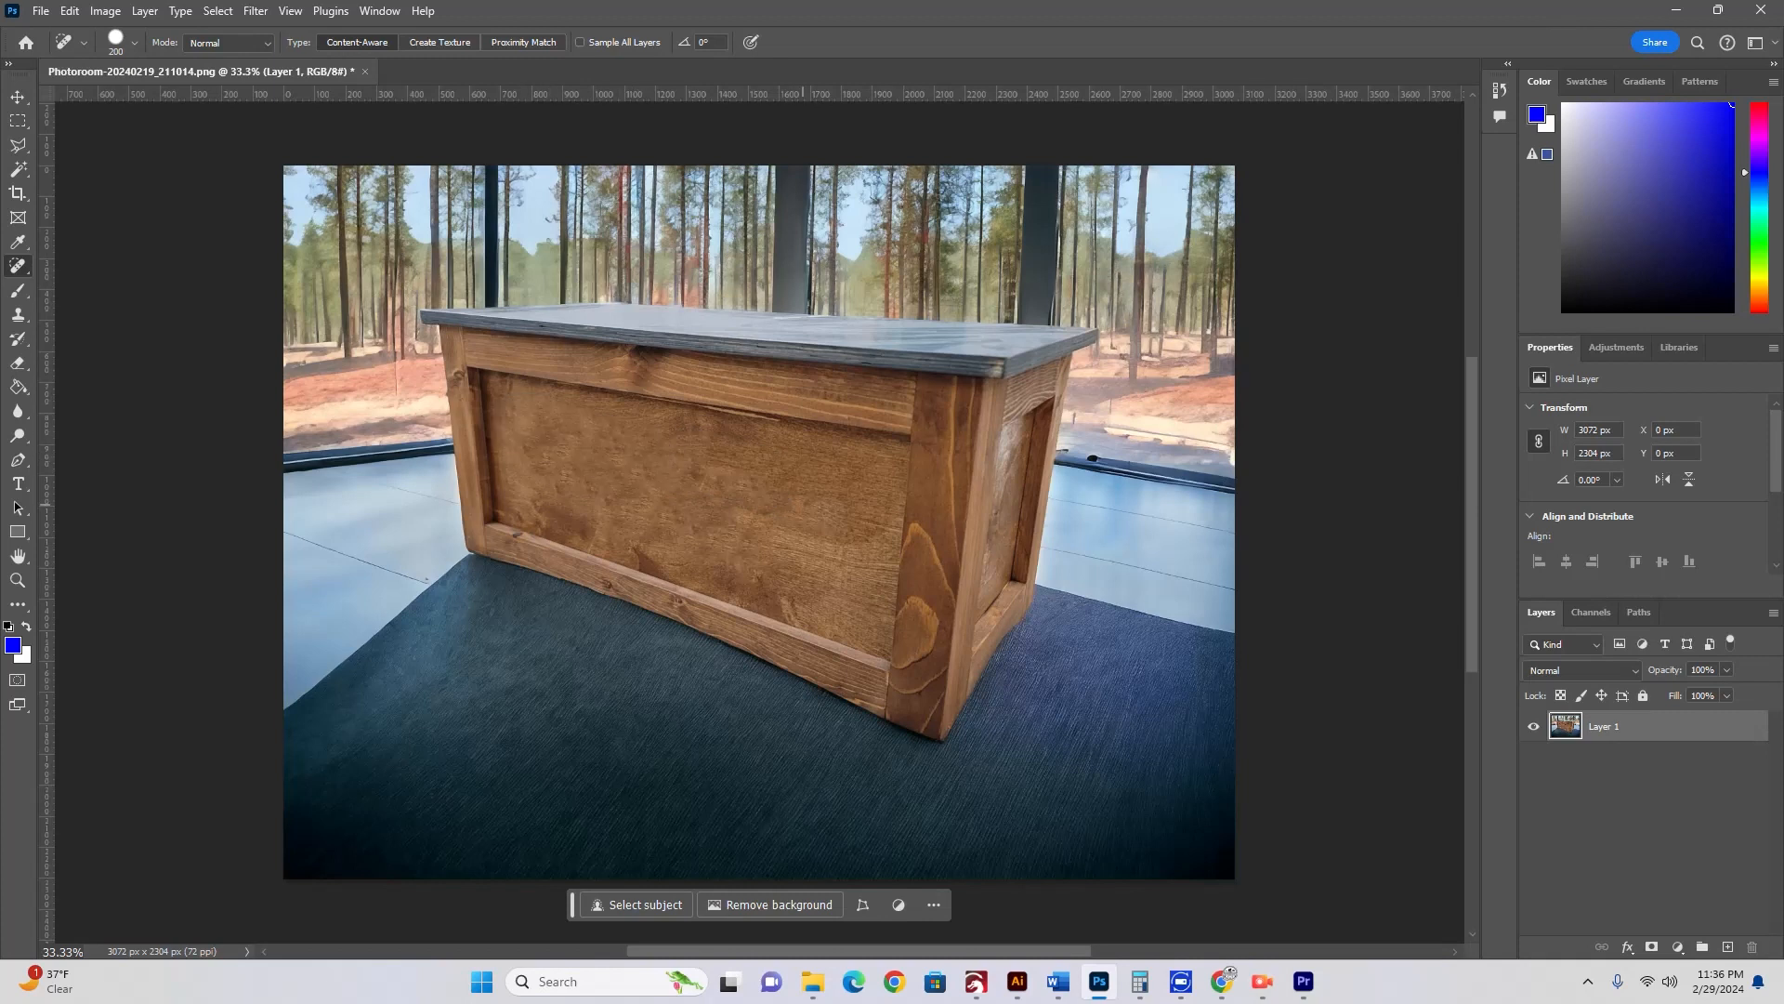
drag(802, 520, 609, 510)
mouse_move(588, 443)
mouse_down()
mouse_move(776, 476)
mouse_move(731, 490)
mouse_up()
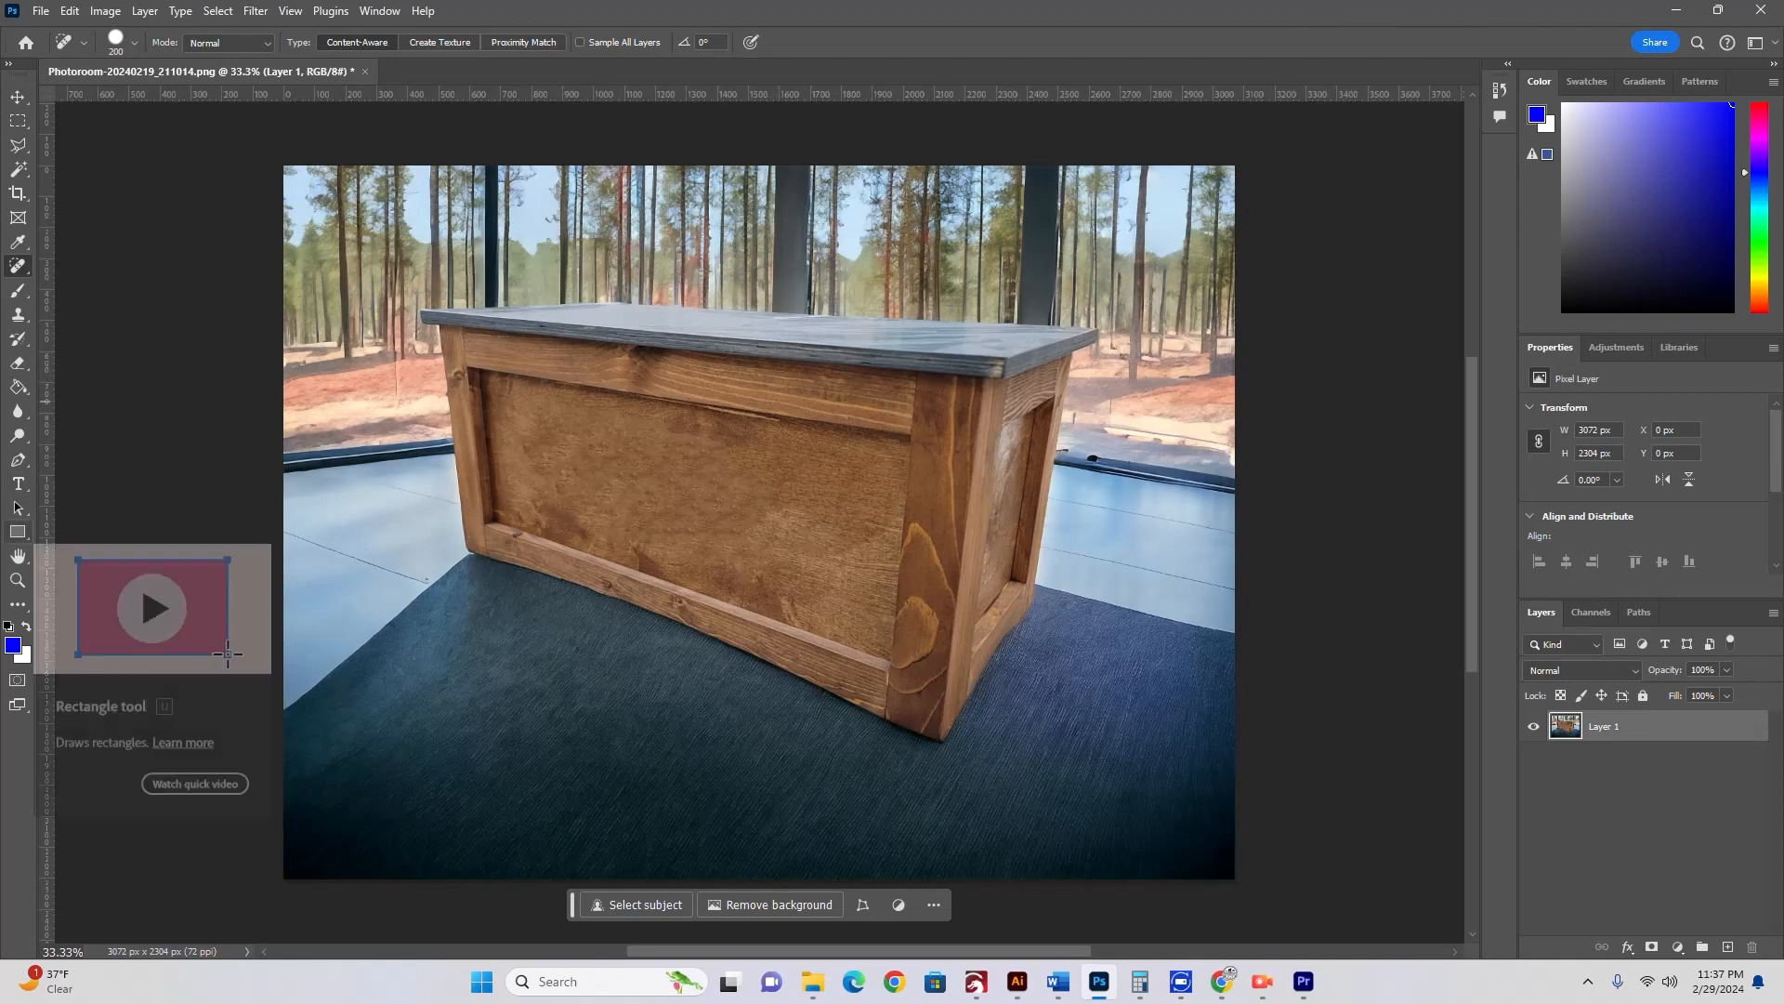
Step: Add a text line reading THE plus the family surname in capitals, and move it onto the bar's front panel
click(18, 484)
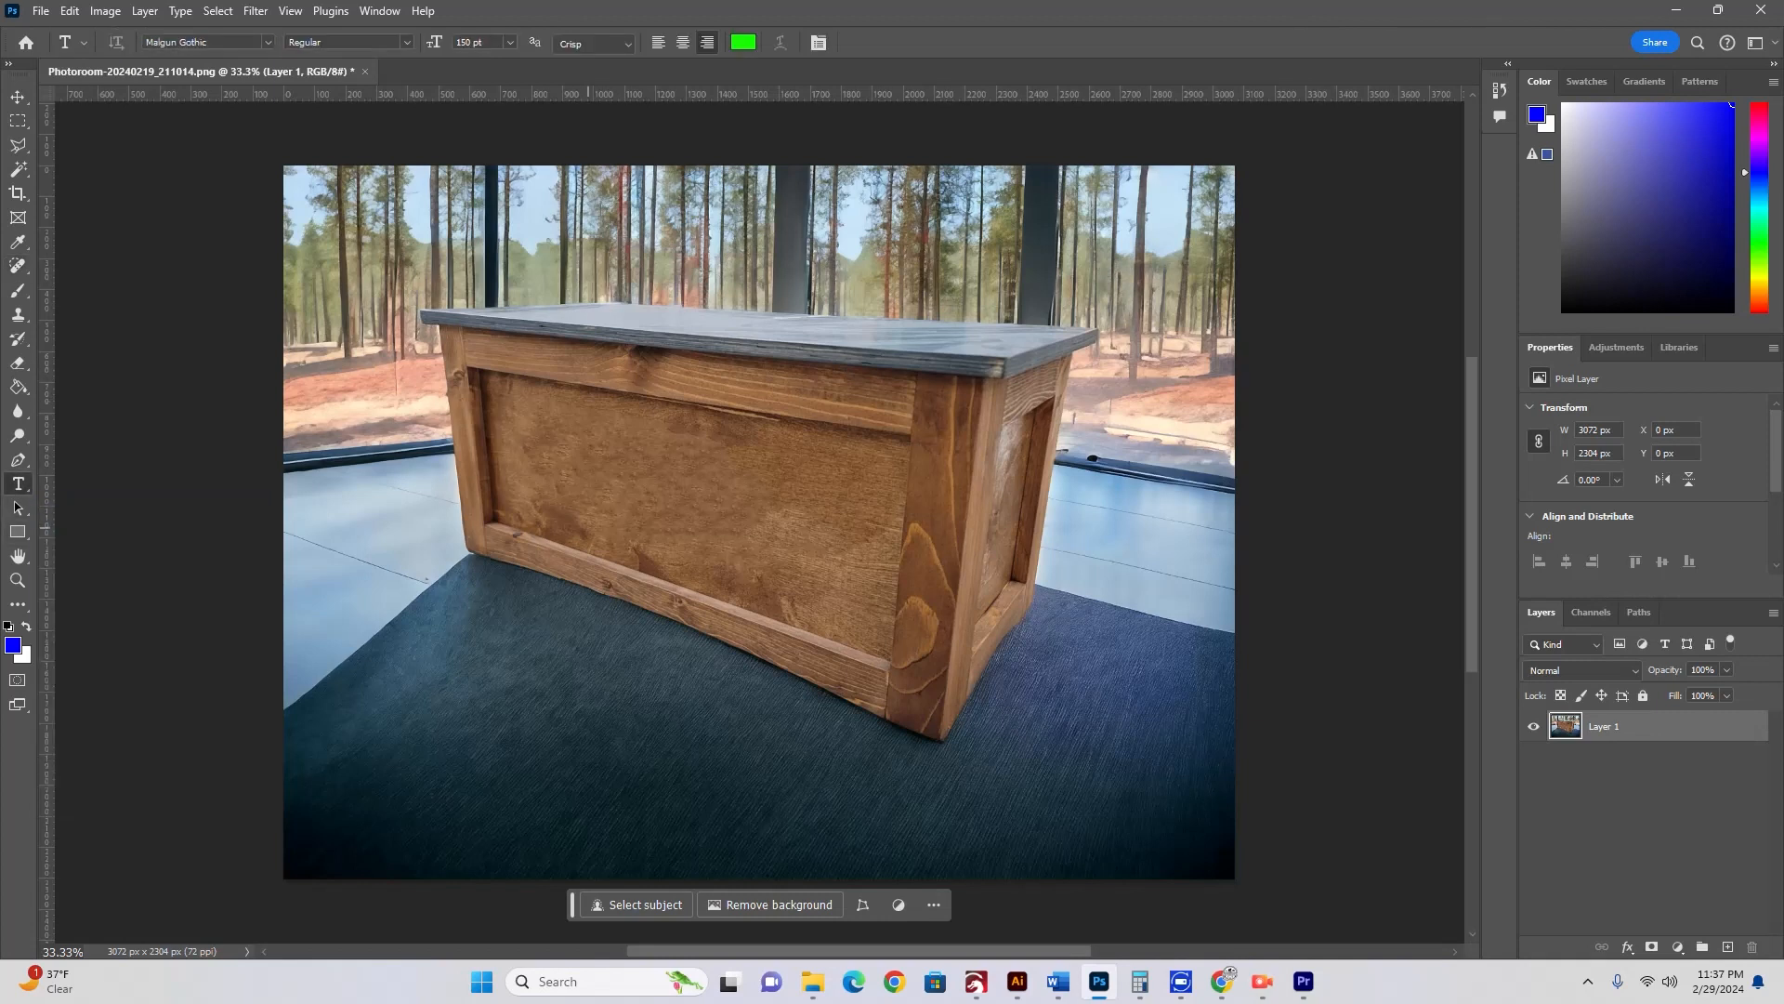
click(522, 491)
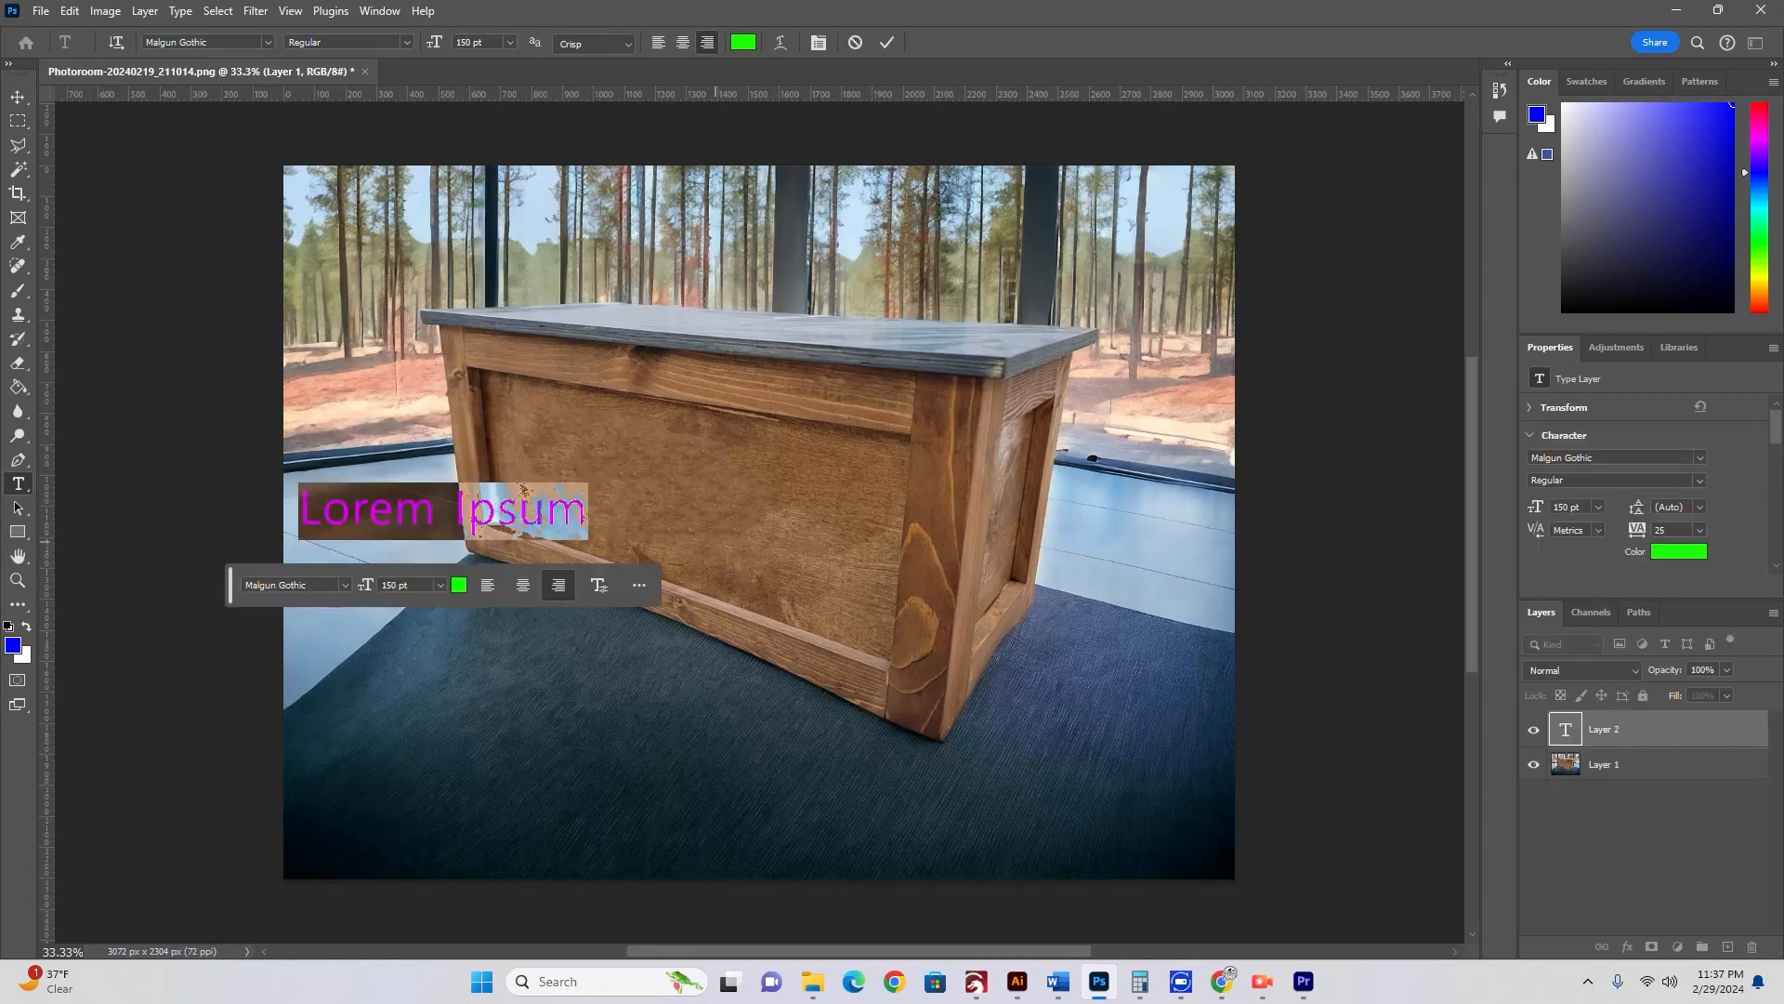
click(716, 542)
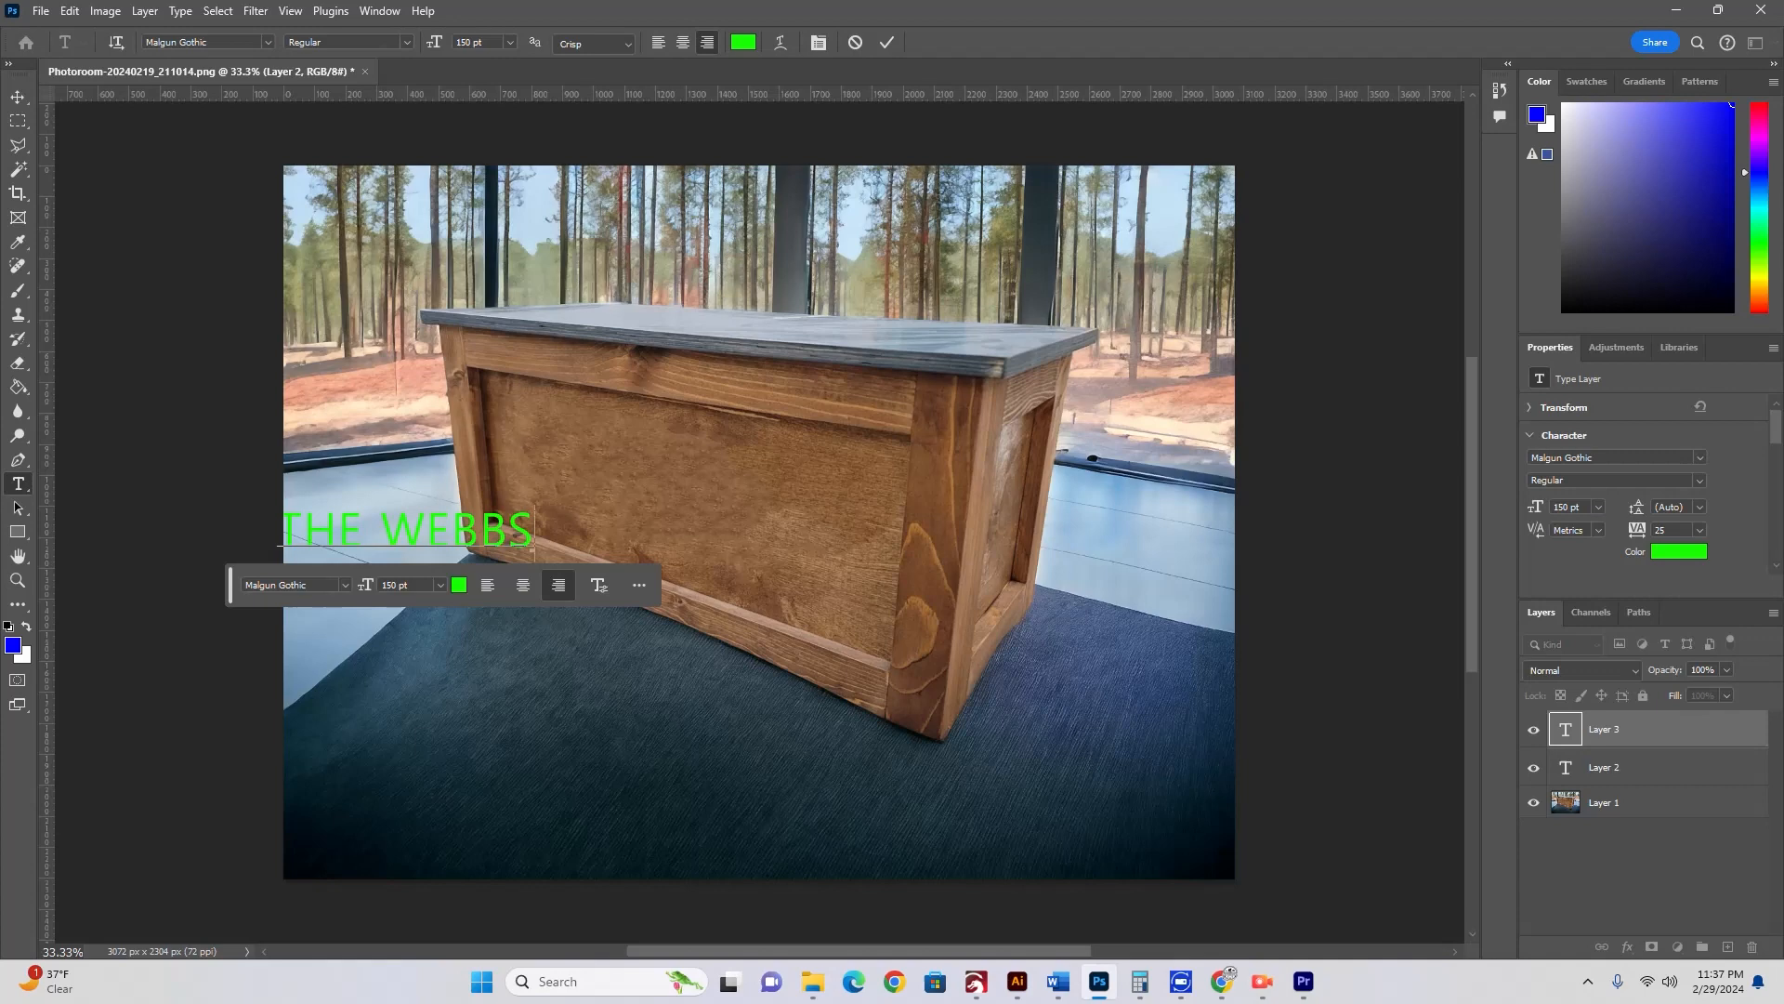
click(17, 97)
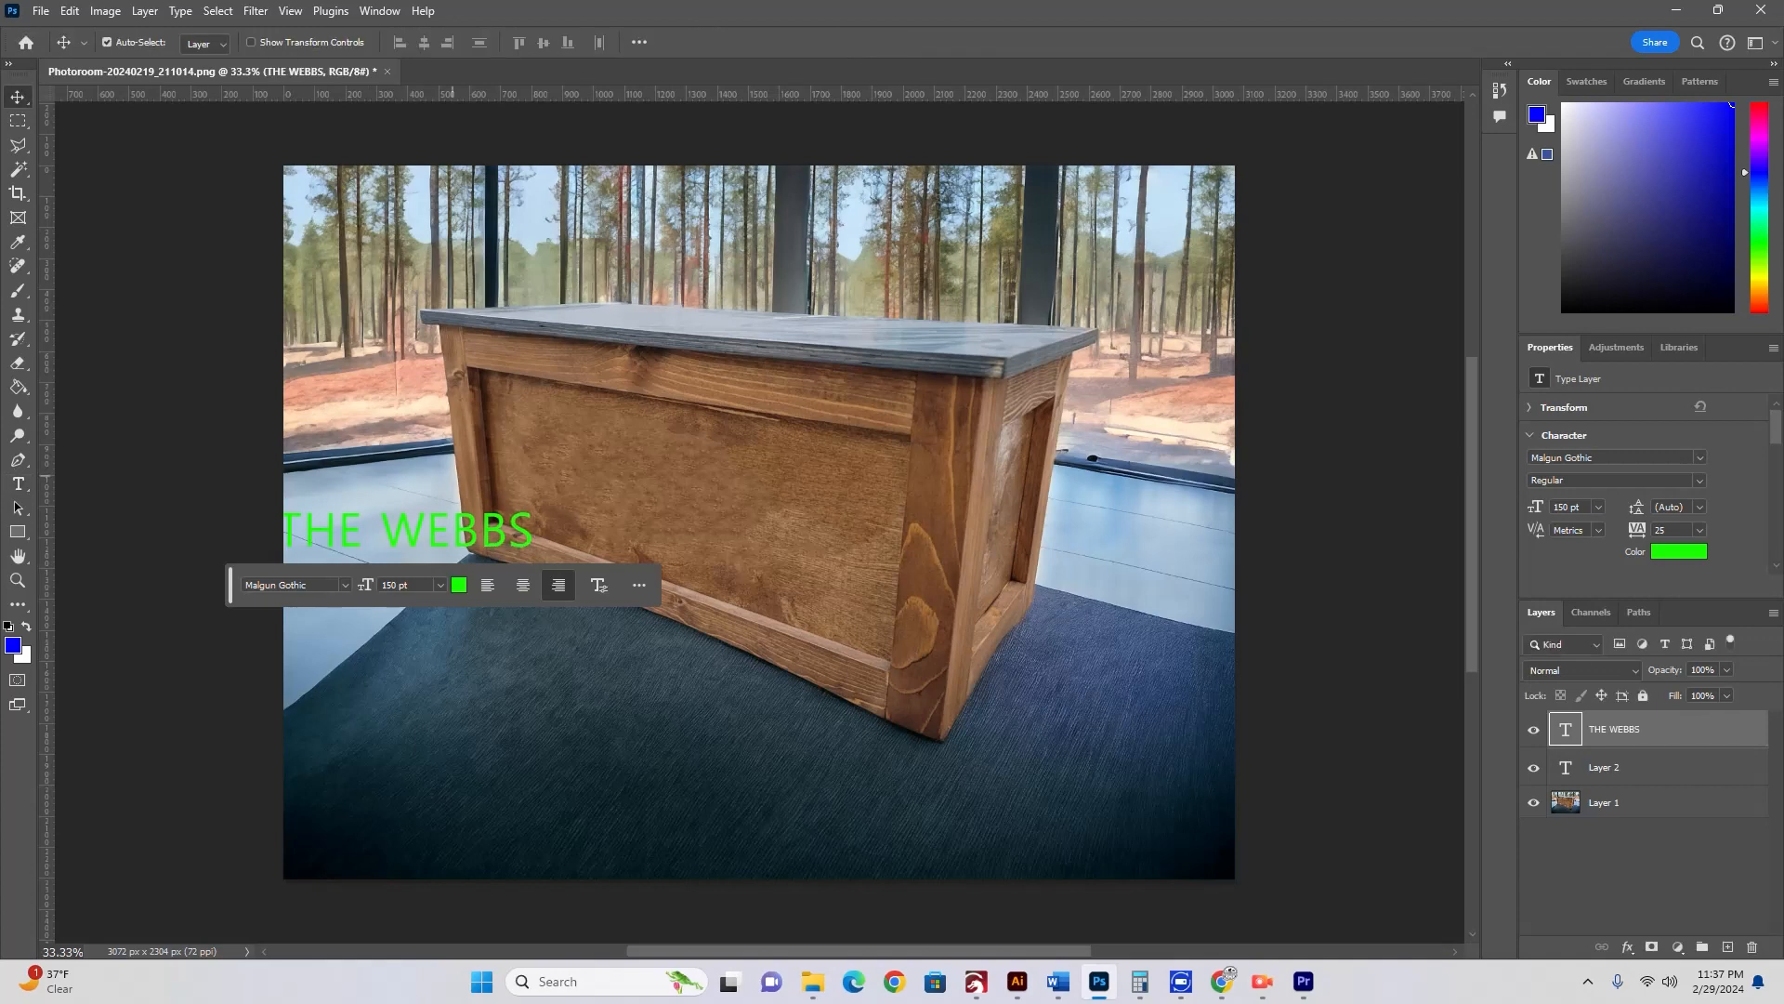
drag(462, 530, 739, 543)
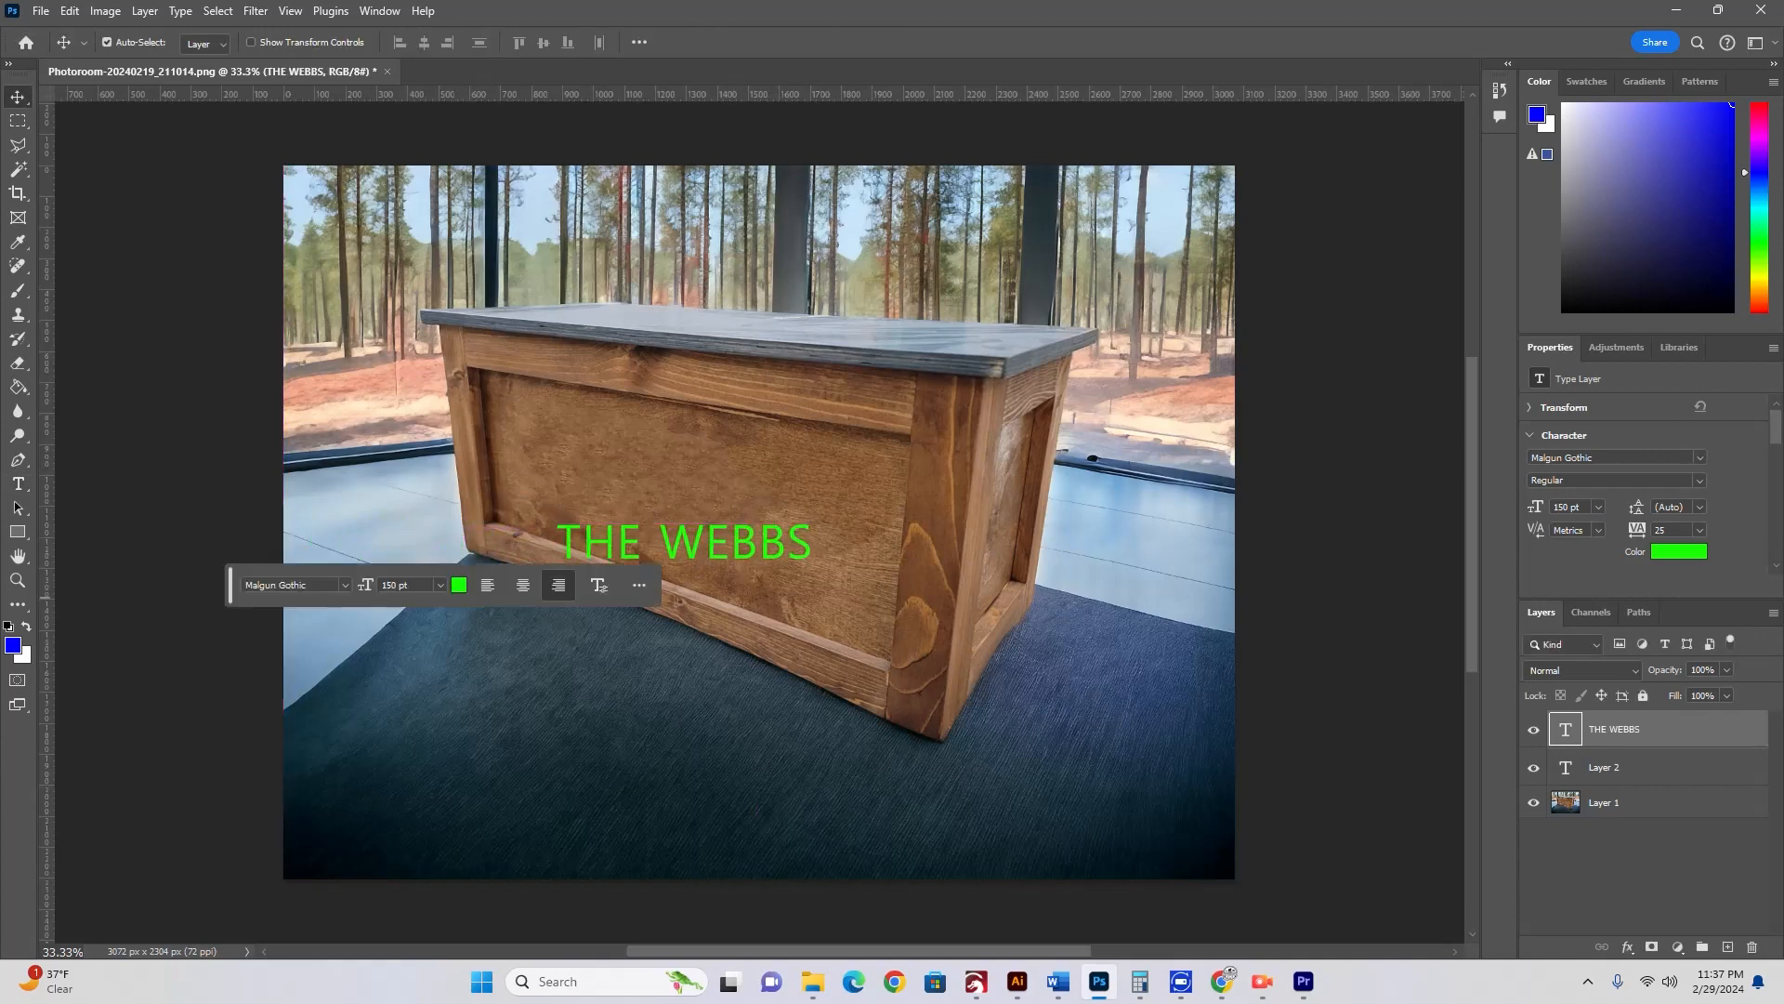
Step: Change the family-name text colour to black (000000)
click(1678, 551)
drag(918, 397, 853, 449)
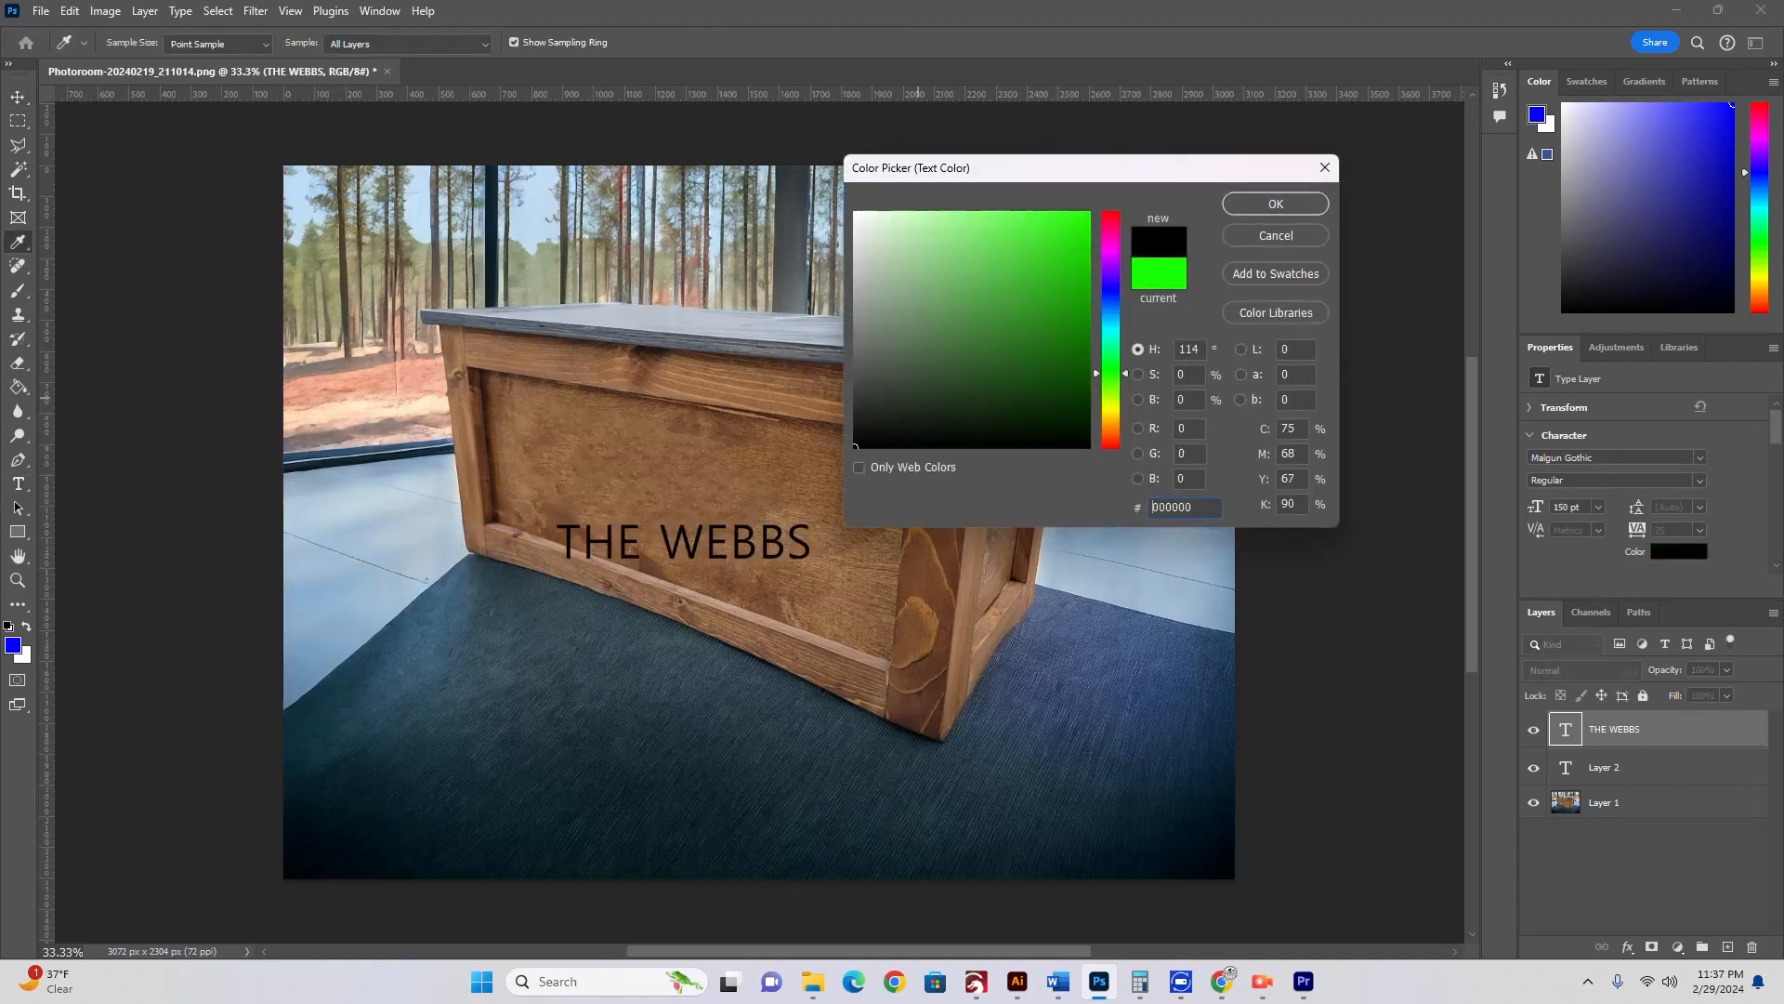
click(1276, 204)
Step: Set the letters HE in the first word of the family-name text to 125 pt
double_click(636, 543)
click(636, 543)
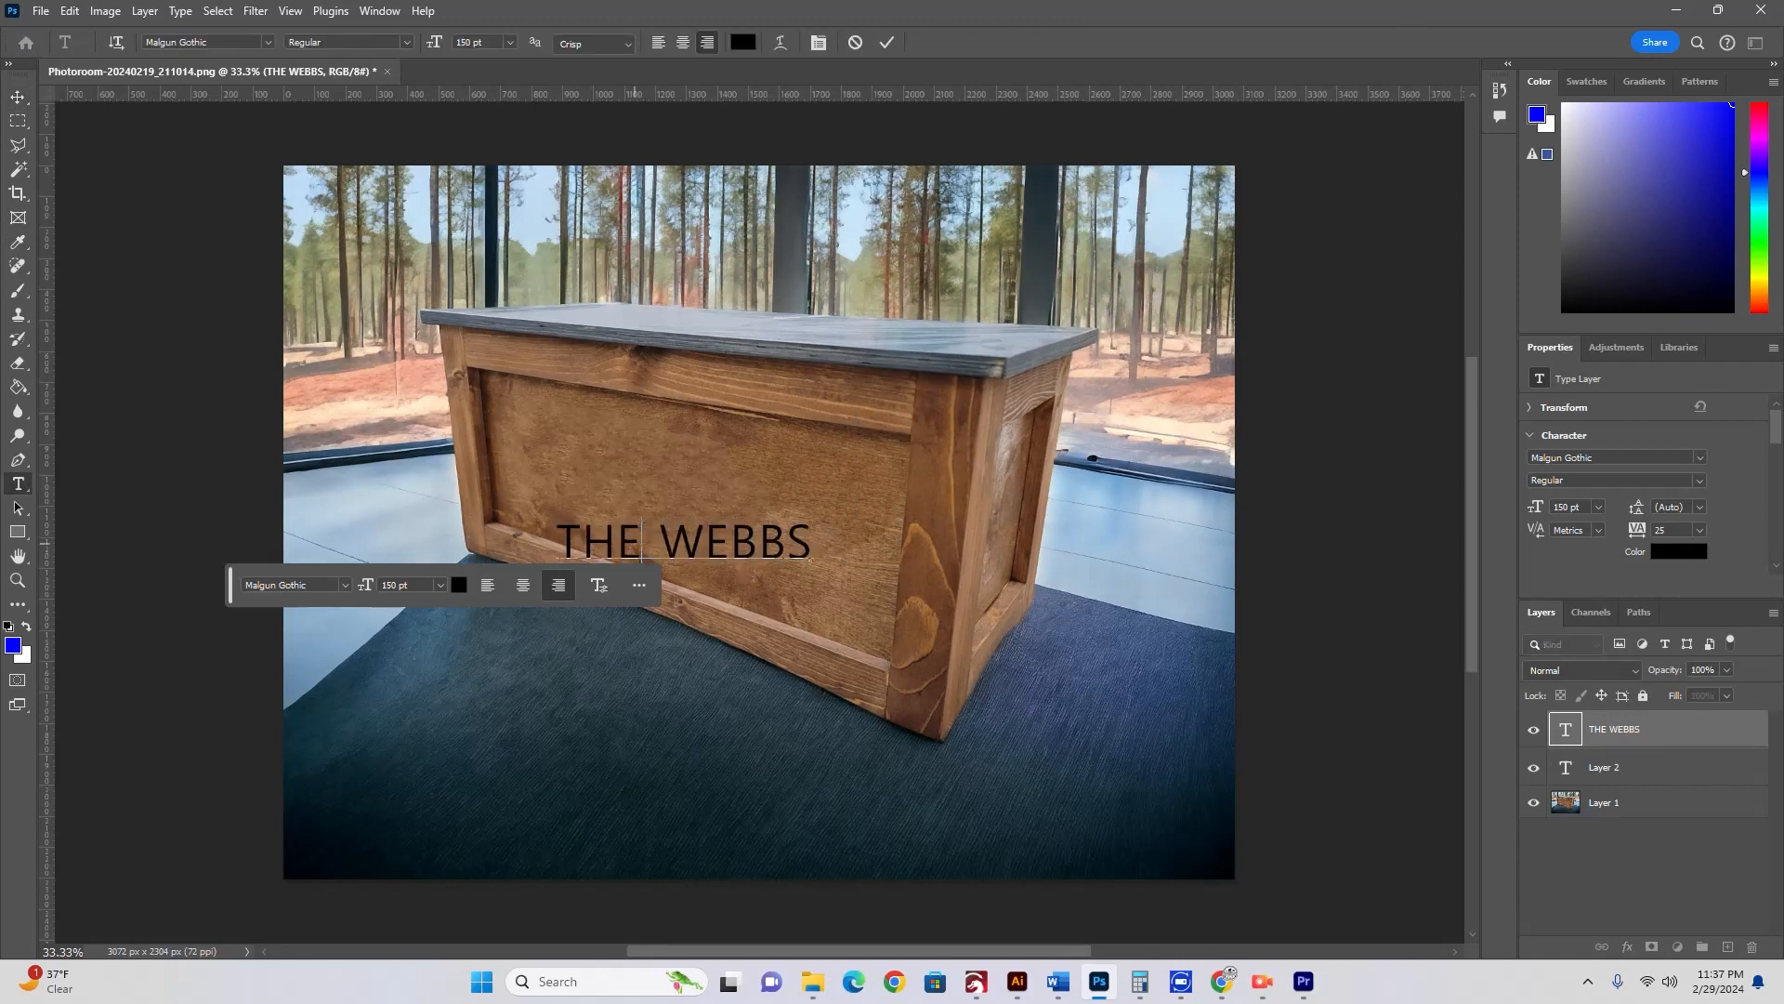
drag(635, 543, 582, 543)
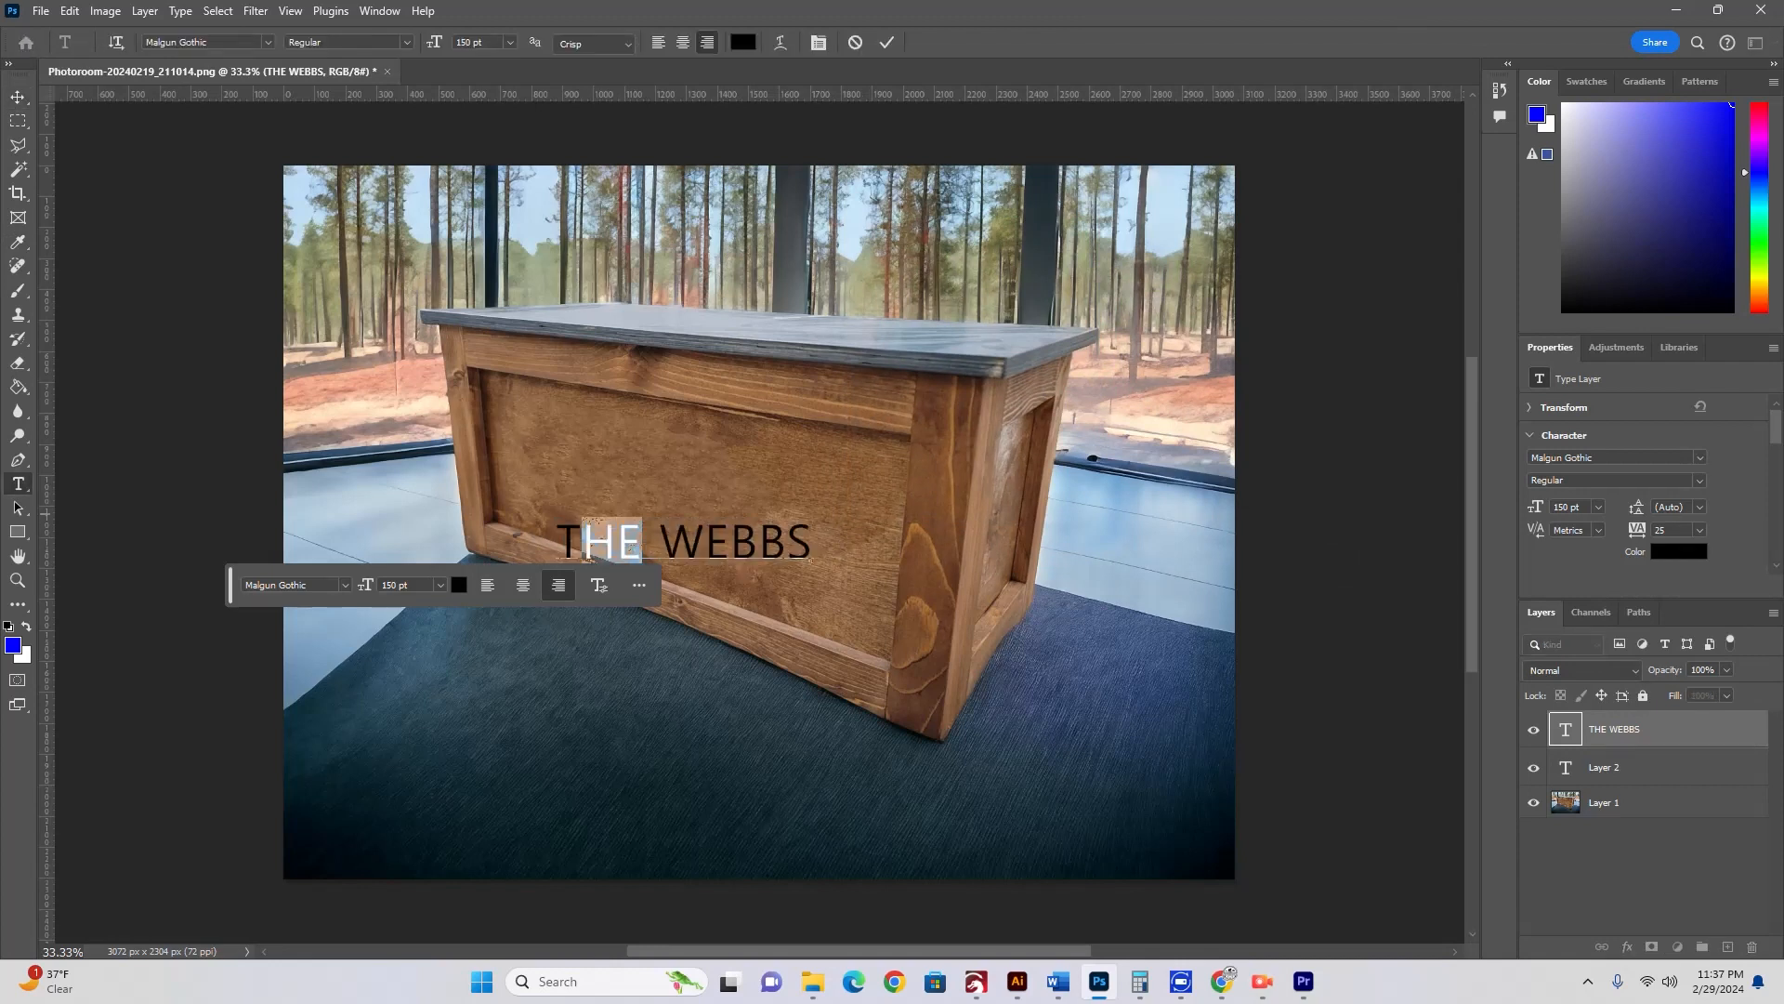
click(1536, 506)
text(125)
key(Return)
Step: Set the letters after the surname's initial to 125 pt and move the text up to the middle of the front panel
drag(813, 542, 704, 542)
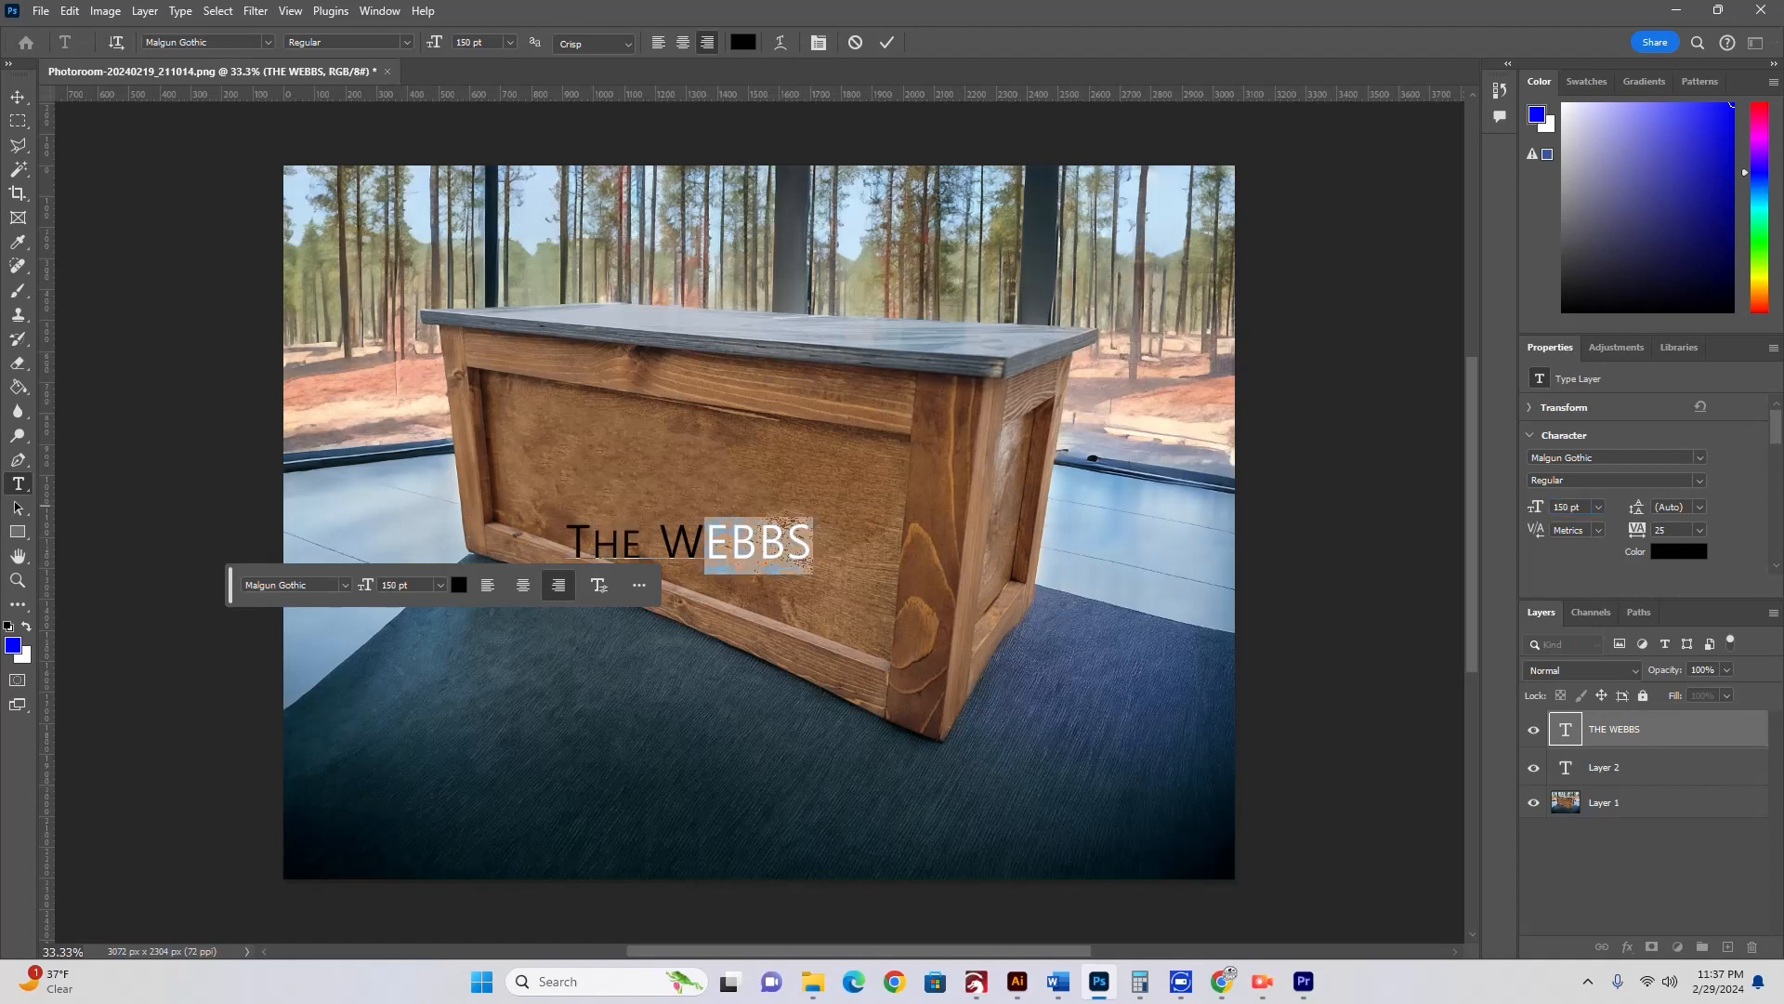
drag(1580, 506, 1551, 502)
text(125)
key(Return)
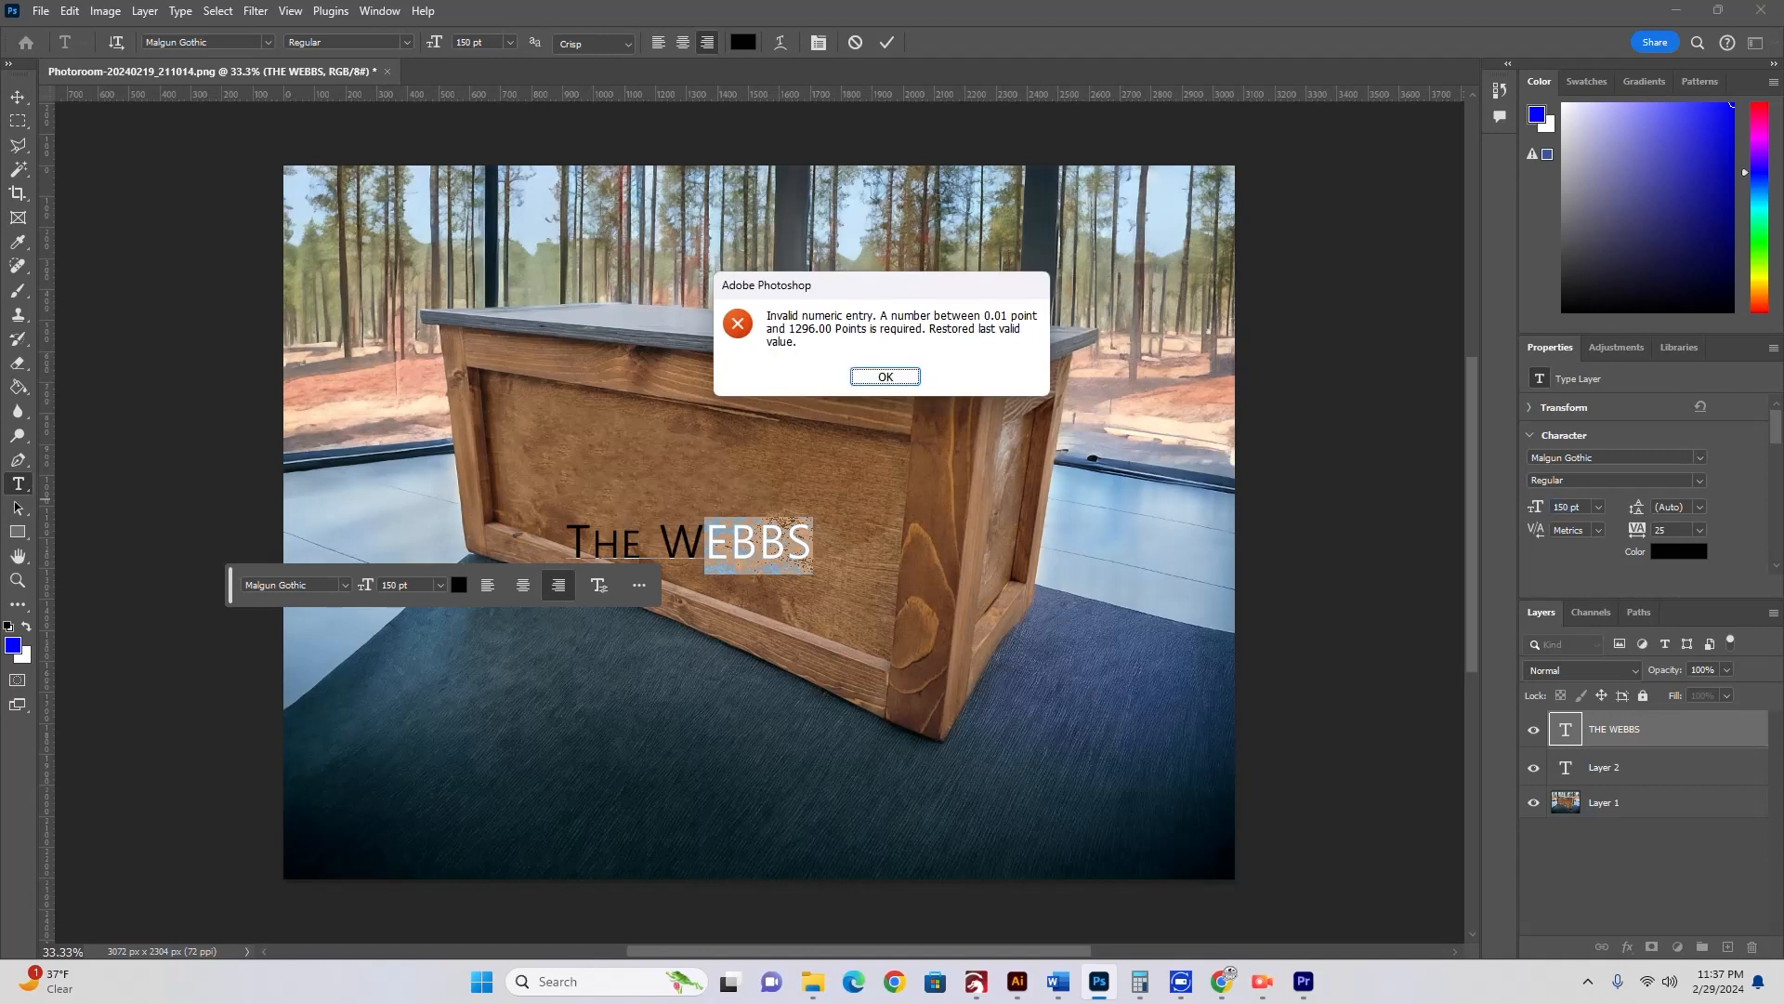
key(Return)
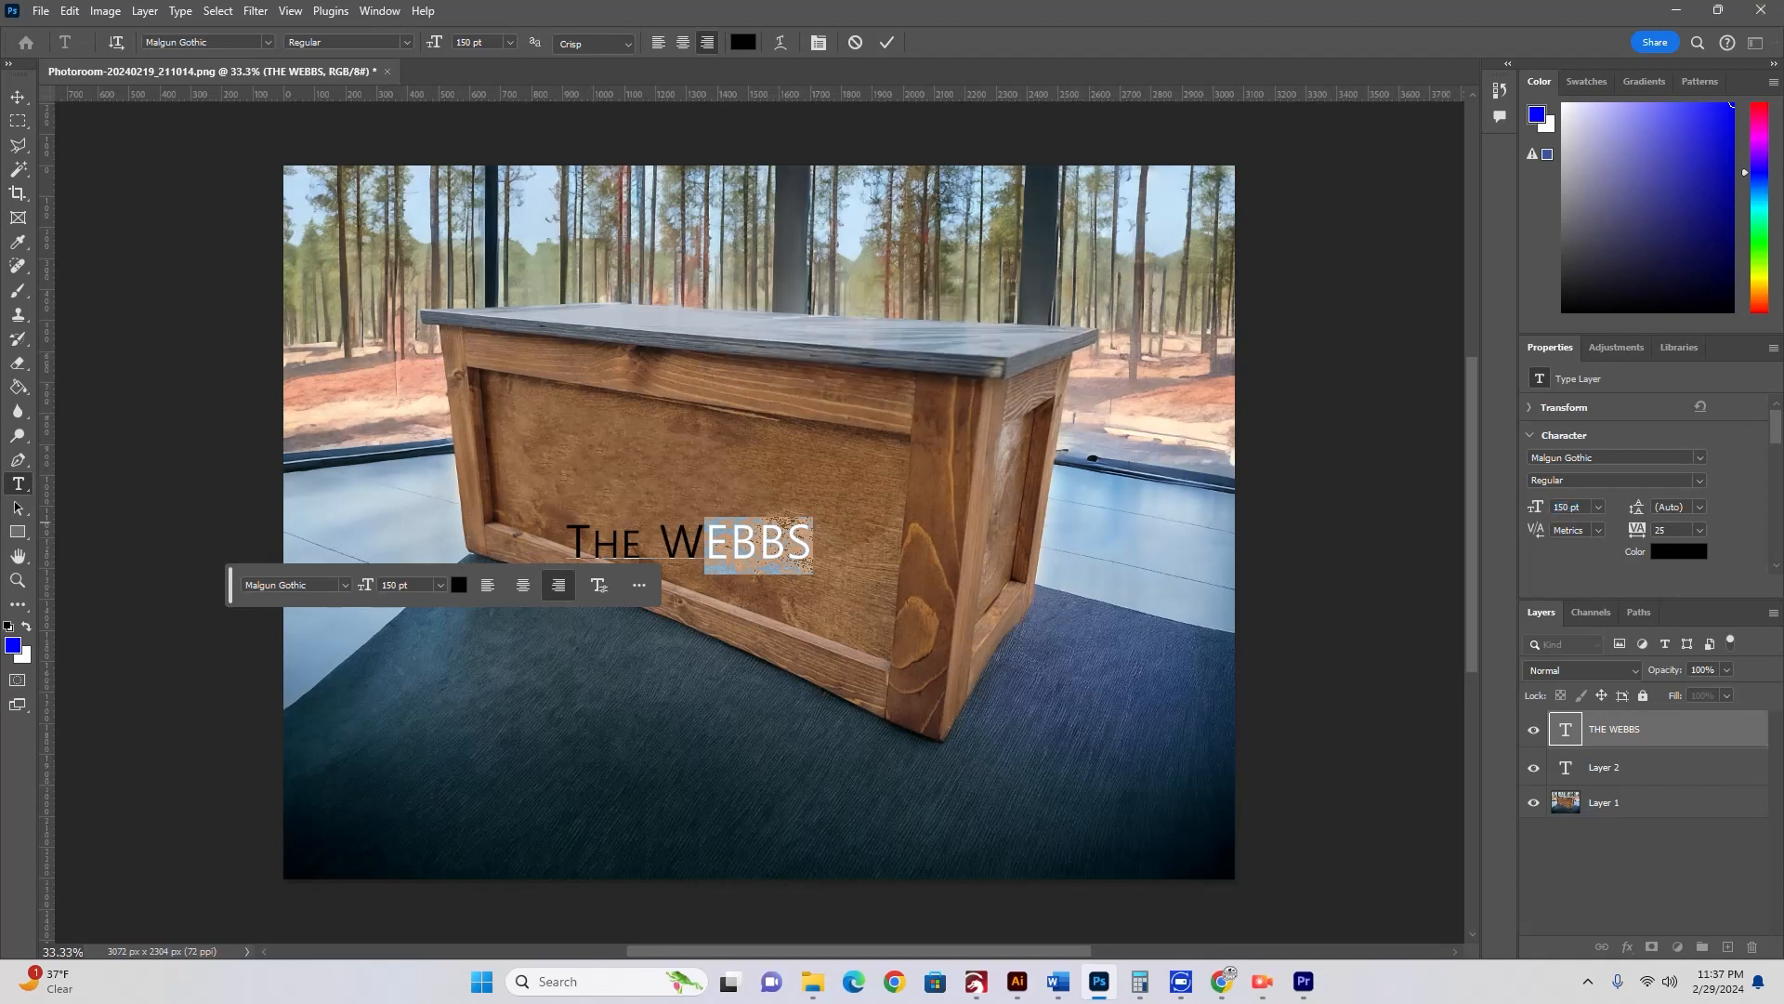
text(125)
key(Return)
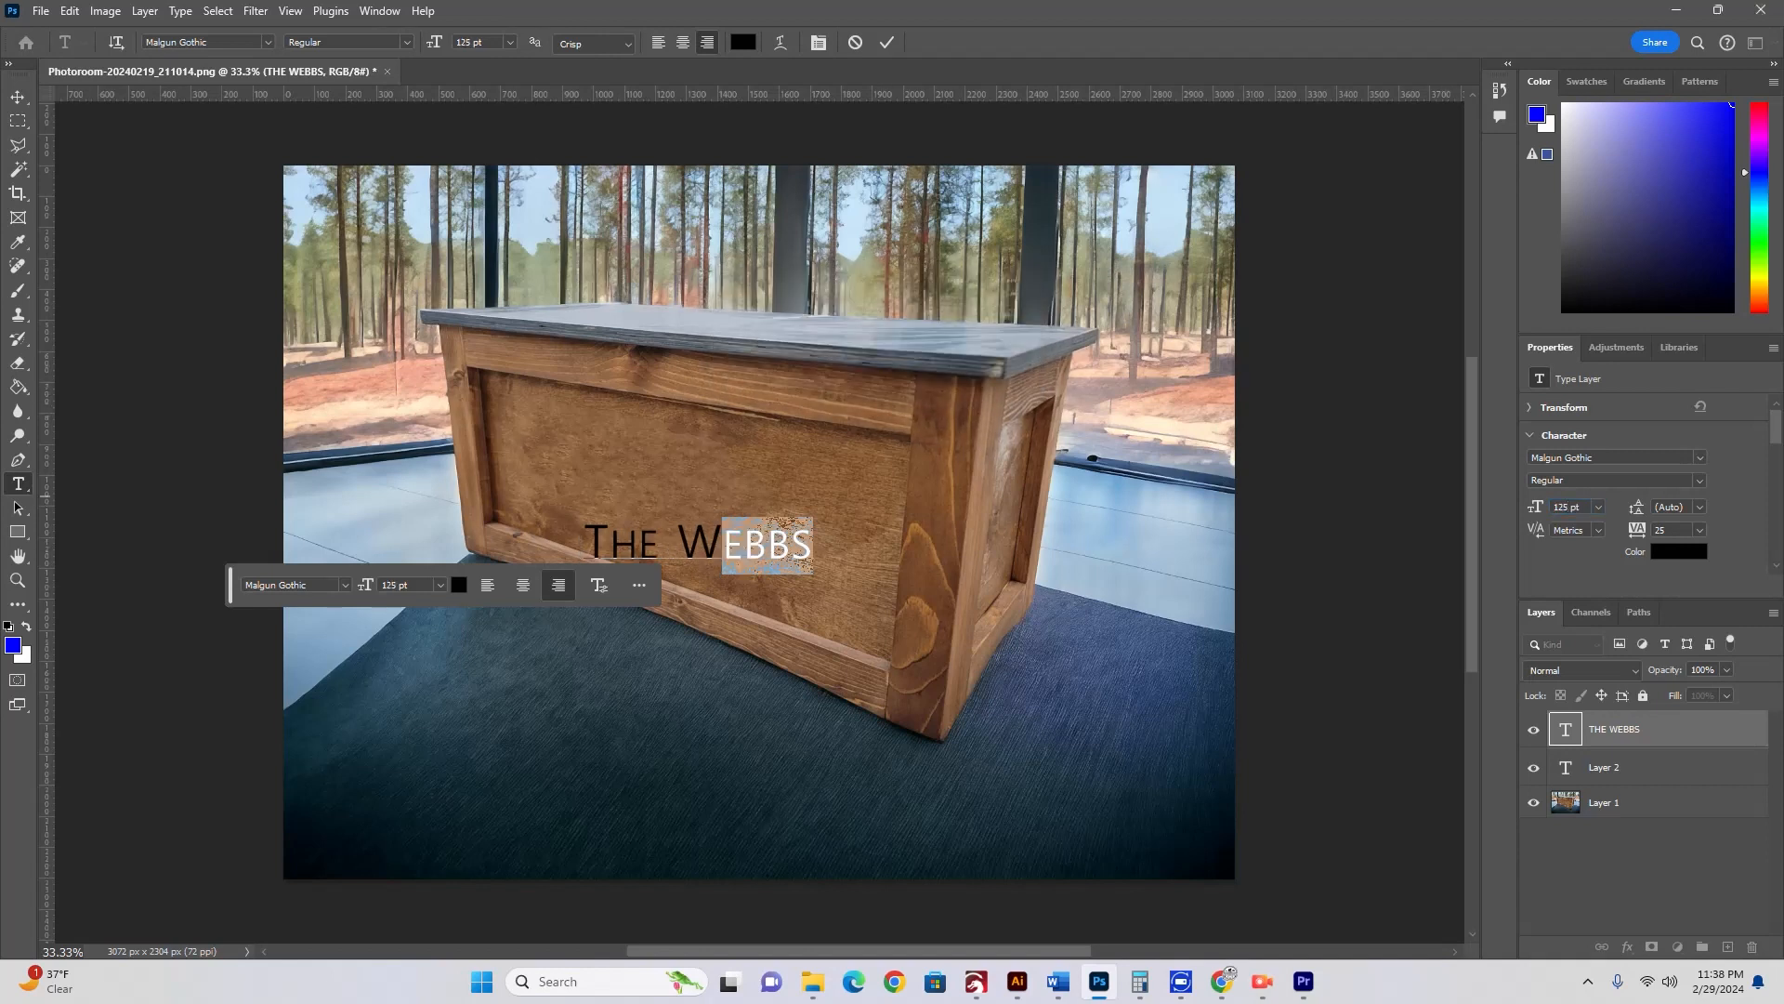
click(17, 98)
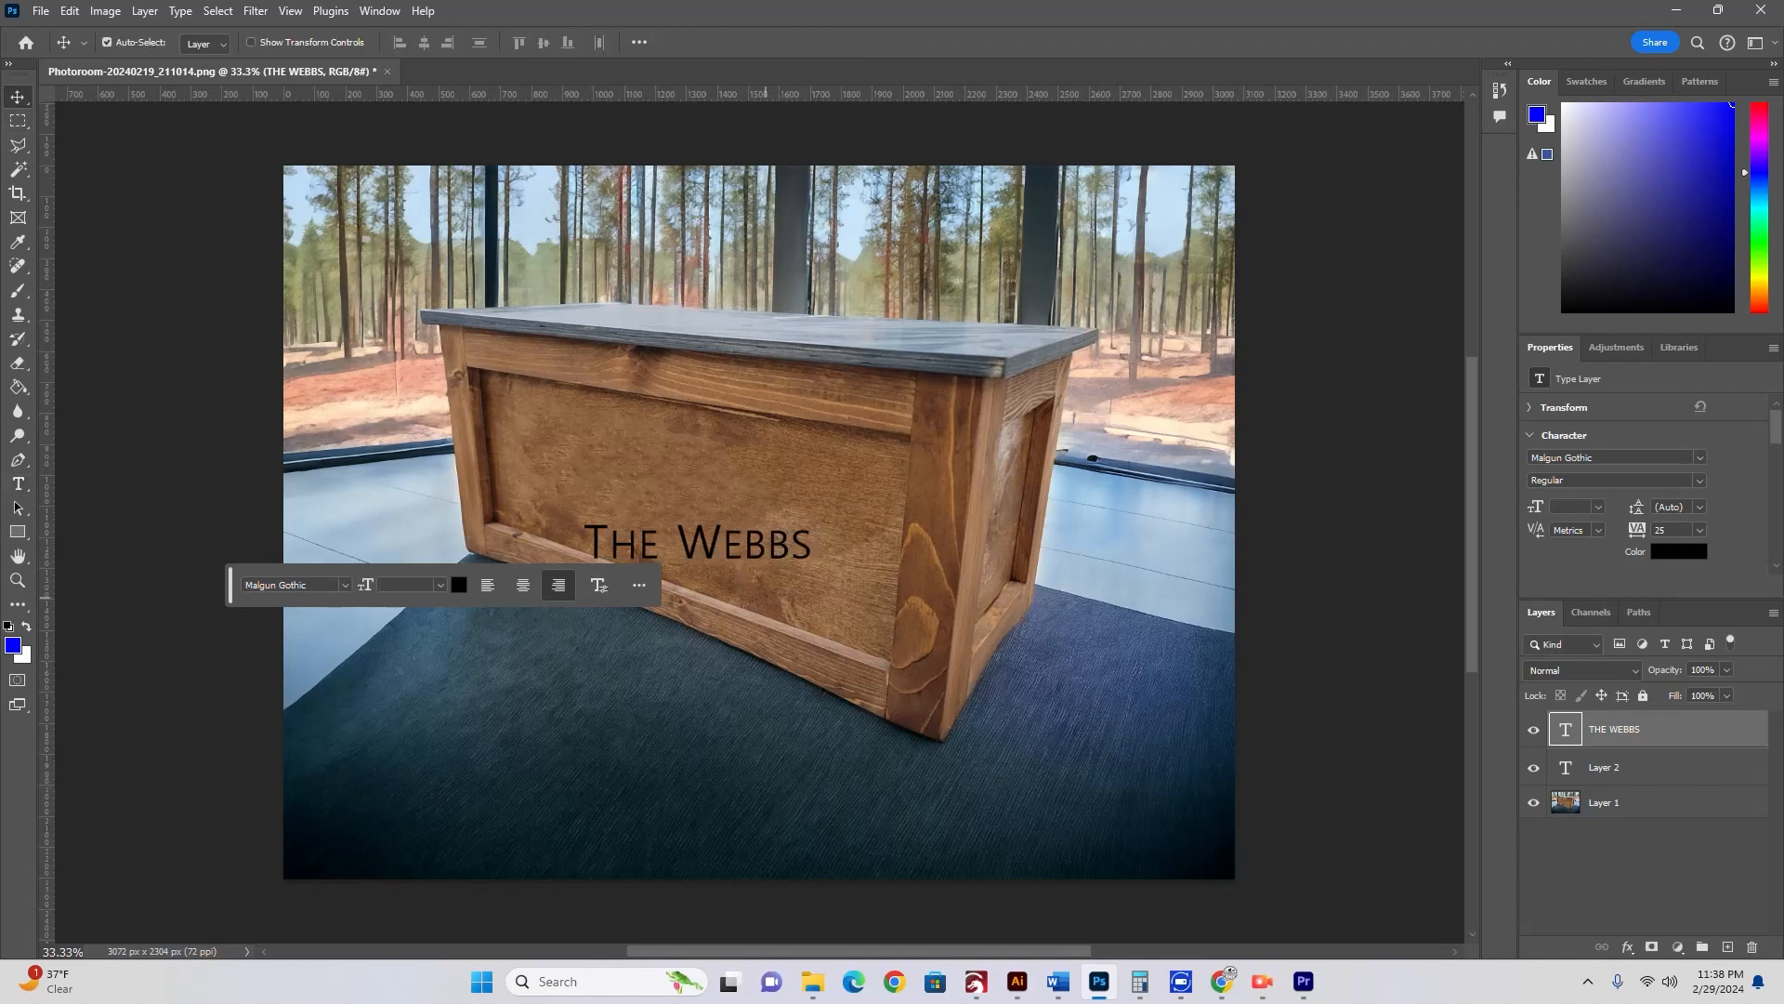
drag(741, 543, 743, 484)
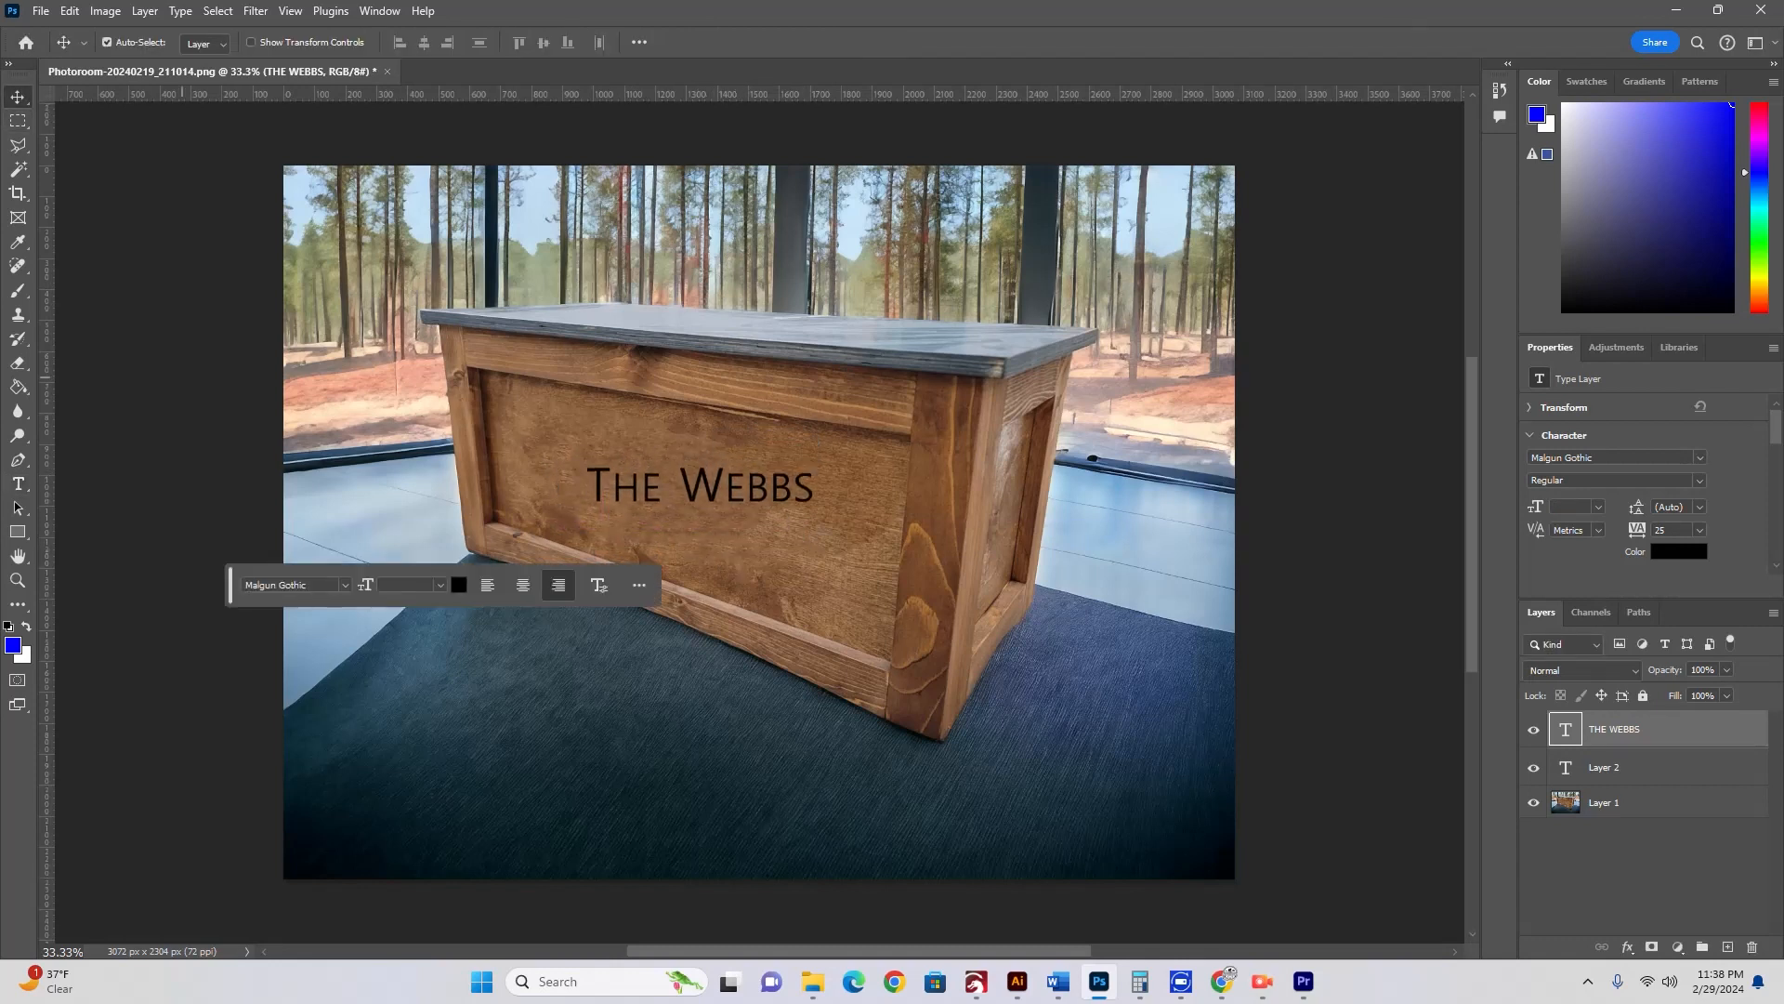
Step: Draw a thin horizontal rectangle about 1253 px wide and 12 px high just below the family name
click(18, 531)
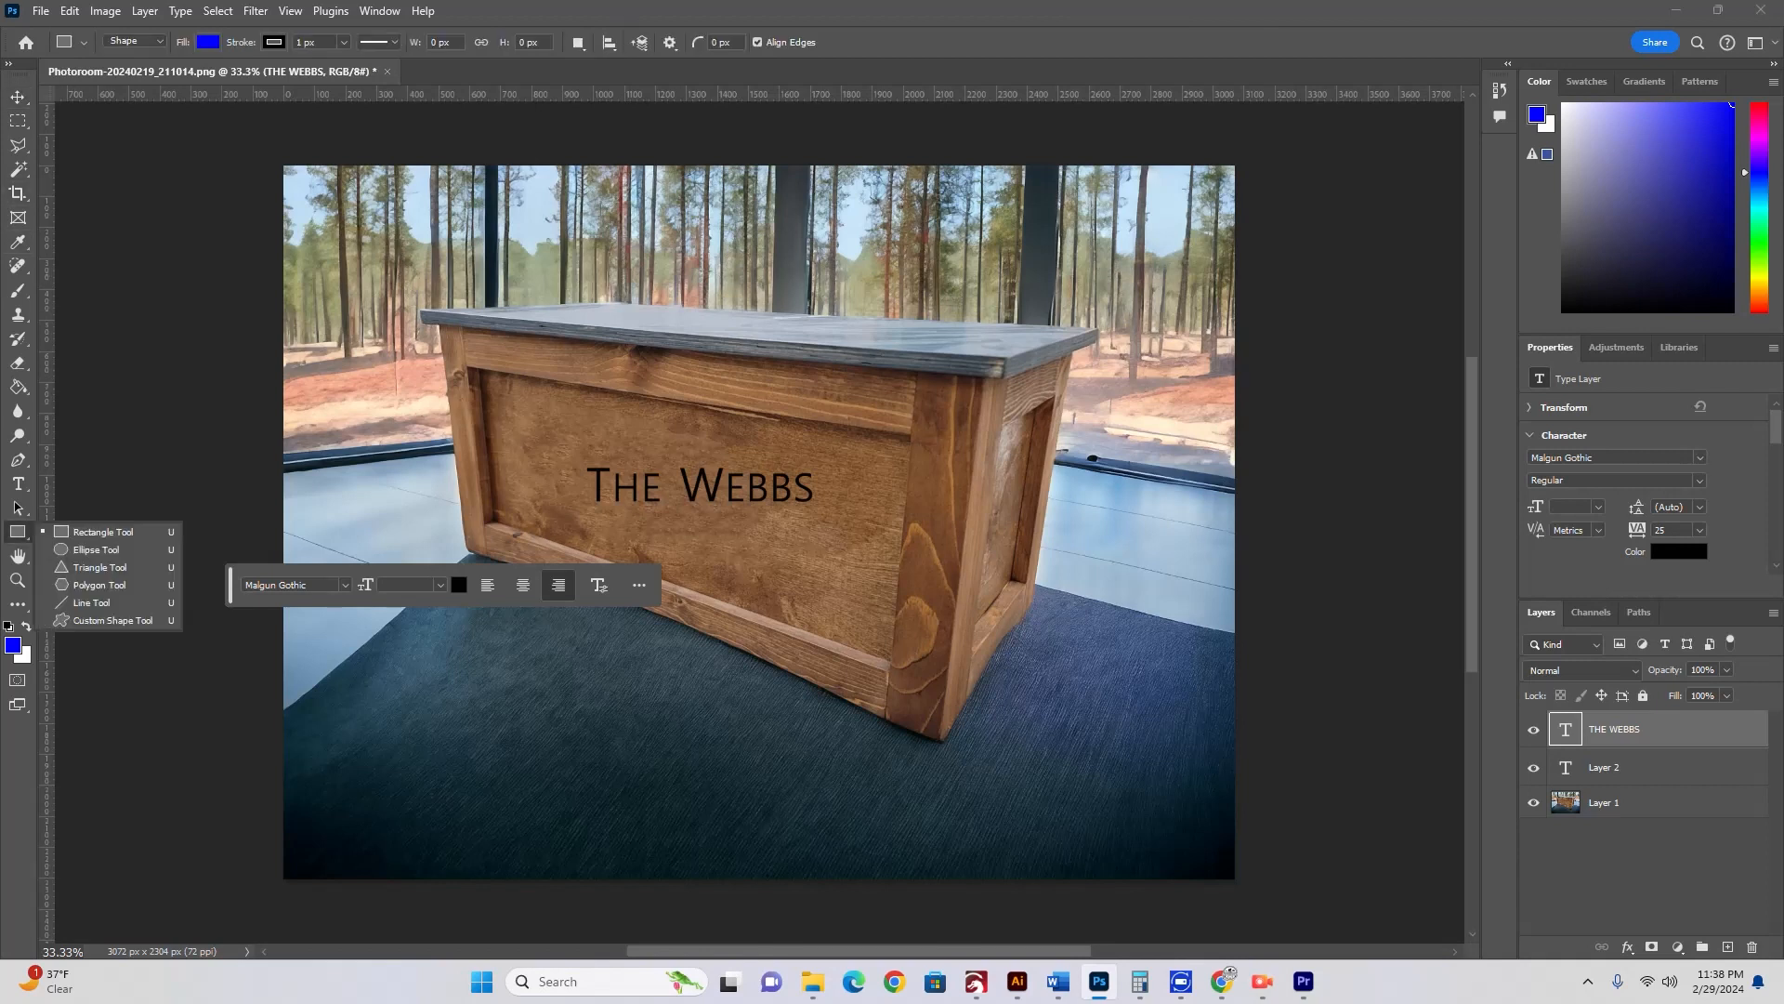
click(102, 532)
drag(502, 506, 890, 508)
Step: Give the thin rectangle a black fill and no stroke, and move it slightly down to about X 716 px, Y 1116 px
click(1588, 542)
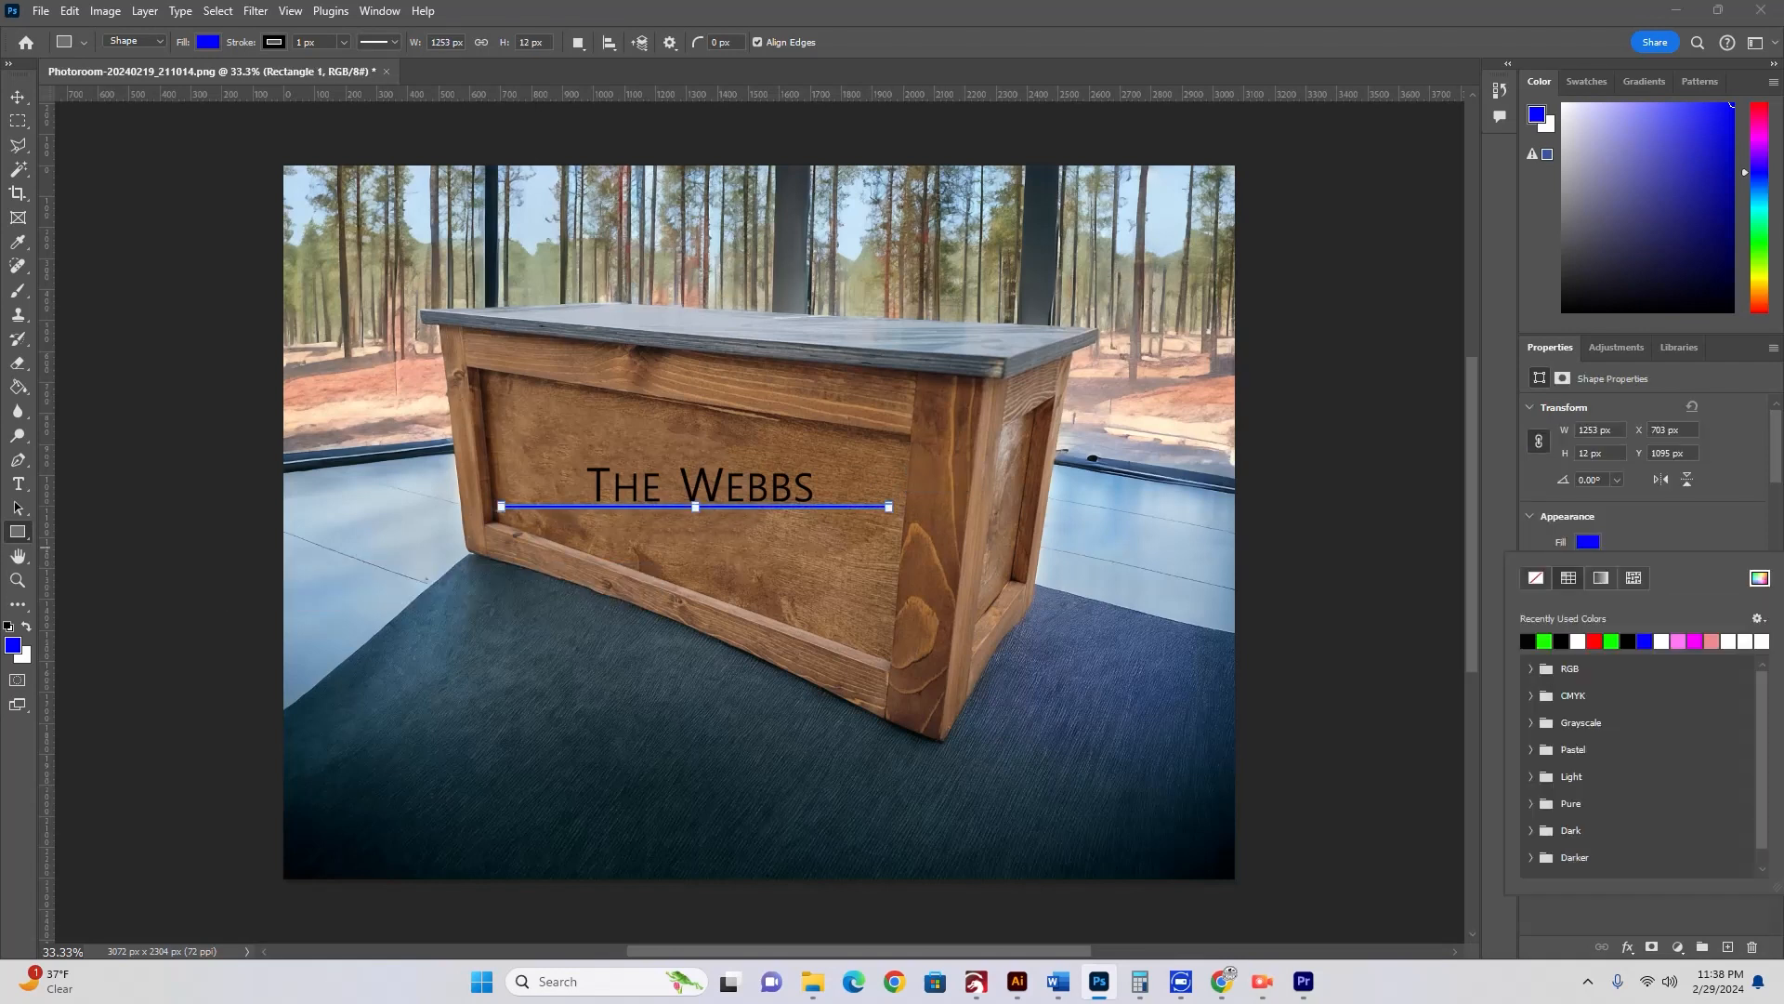
click(1528, 642)
key(Return)
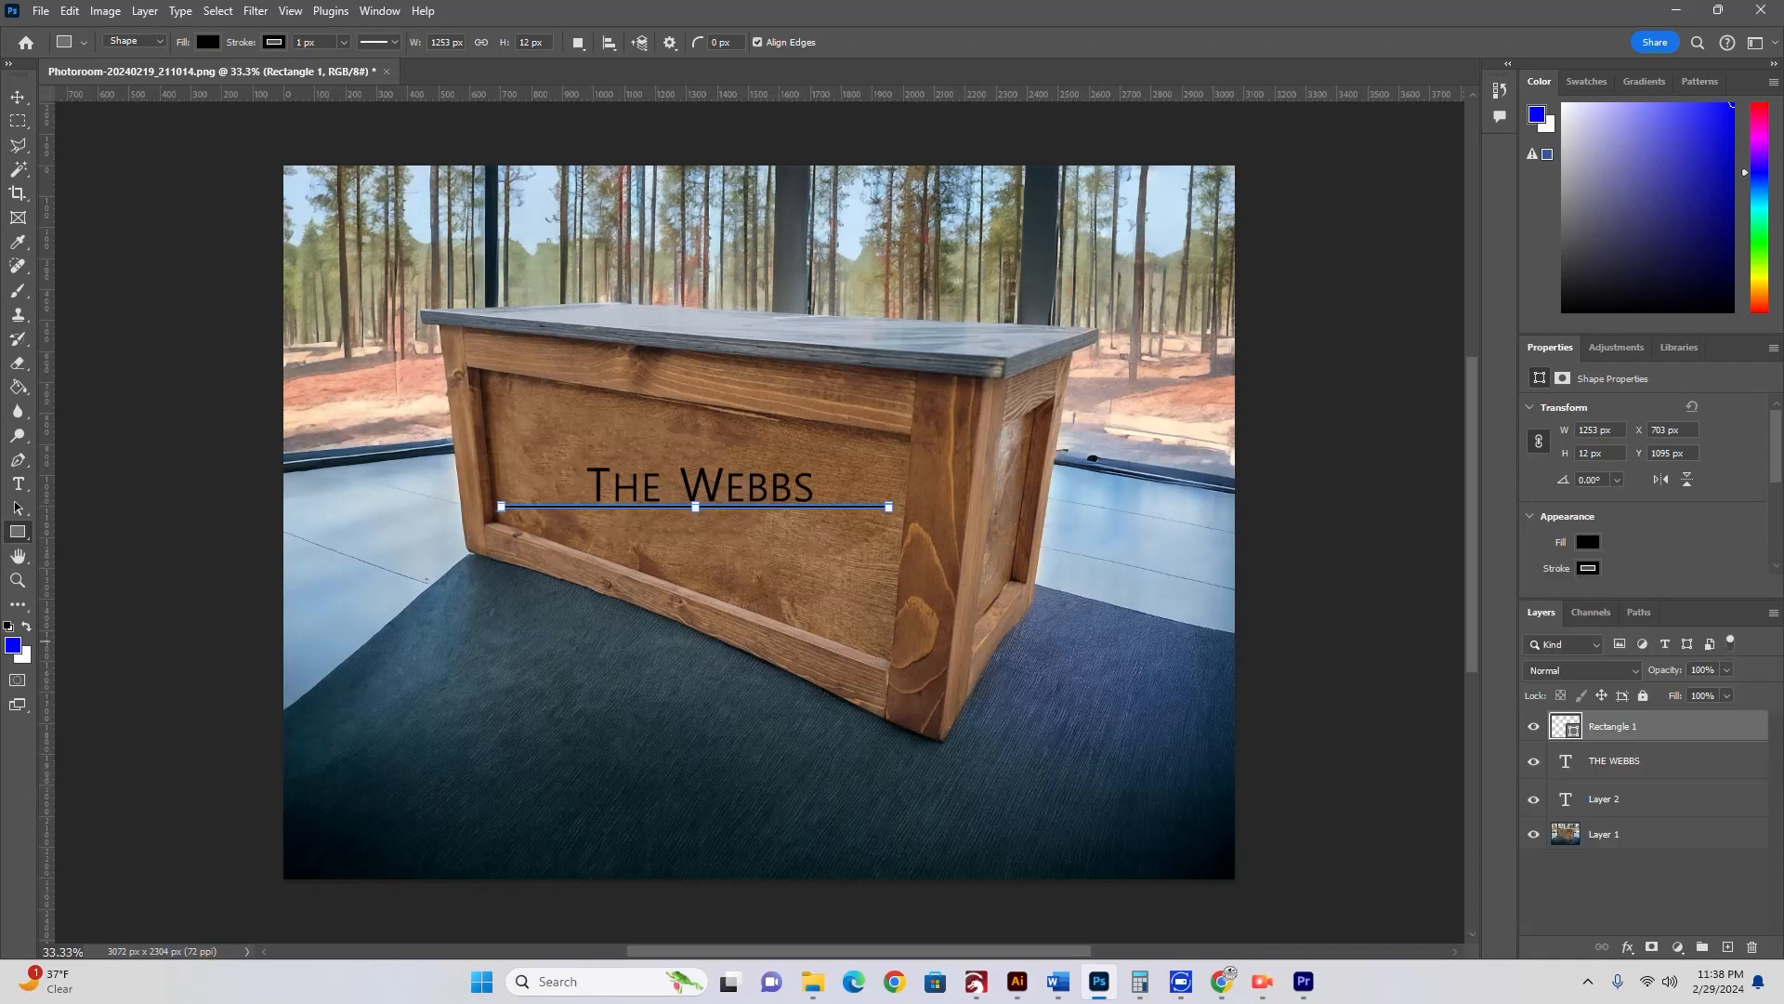
click(1588, 568)
click(1536, 604)
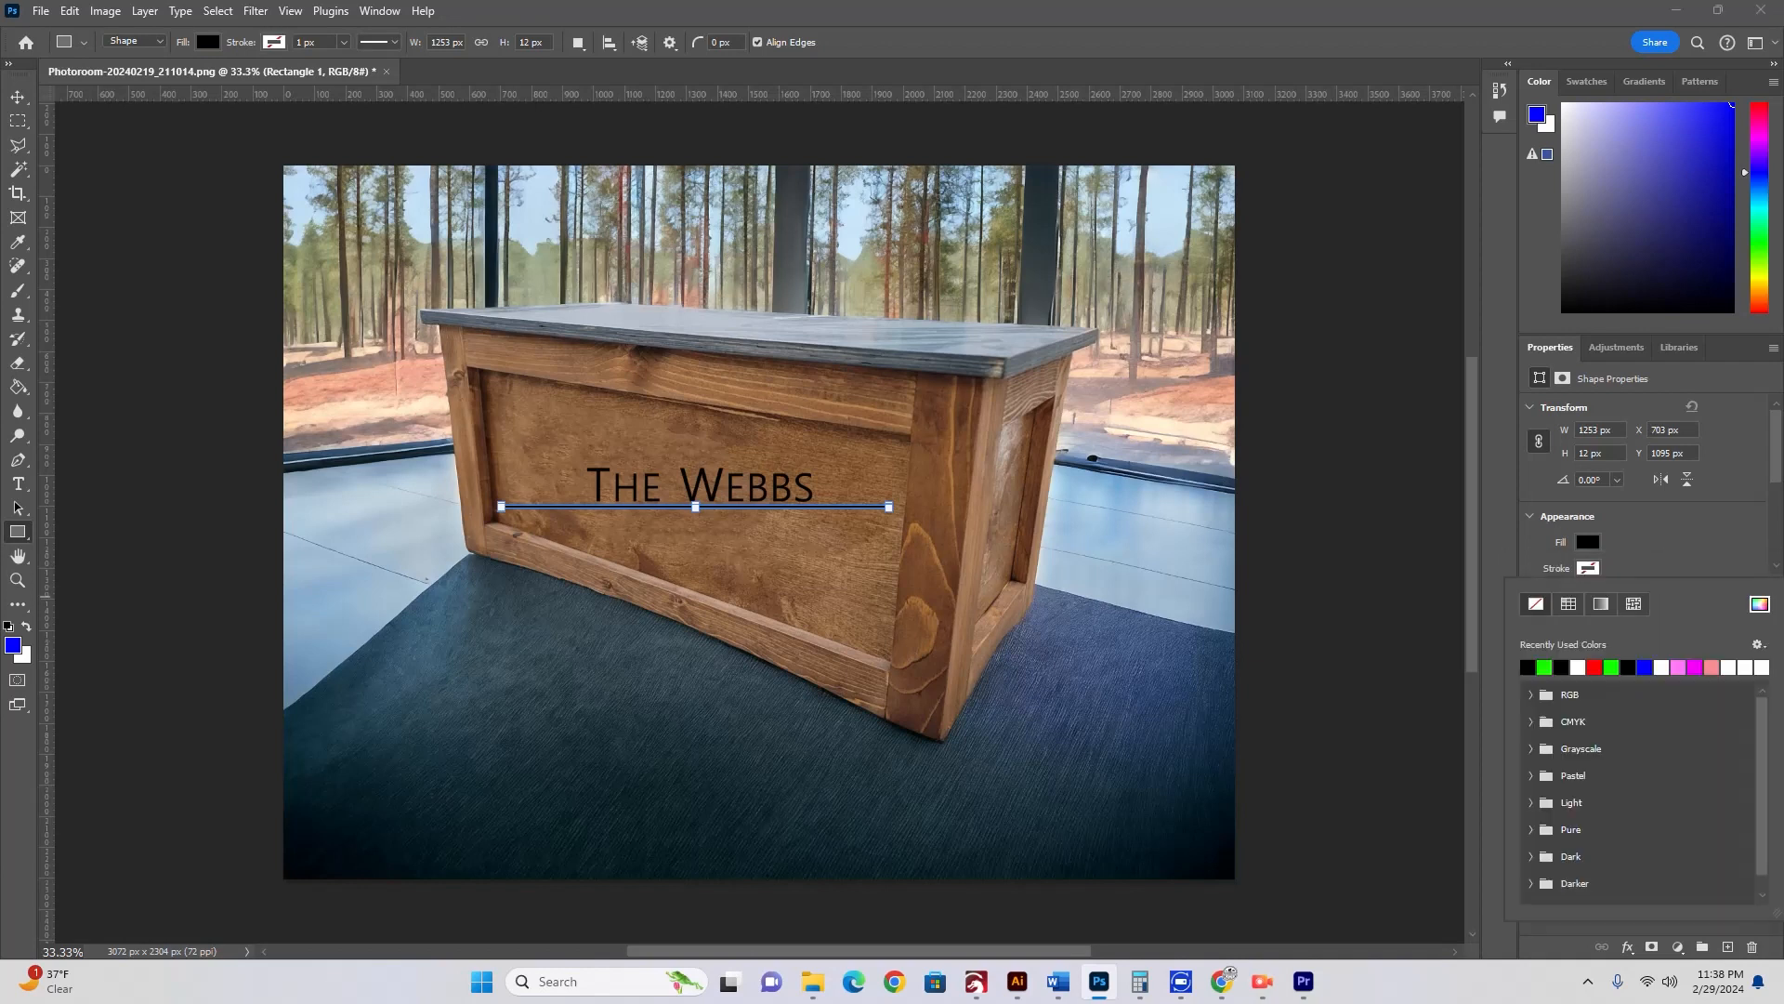
key(Return)
key(v)
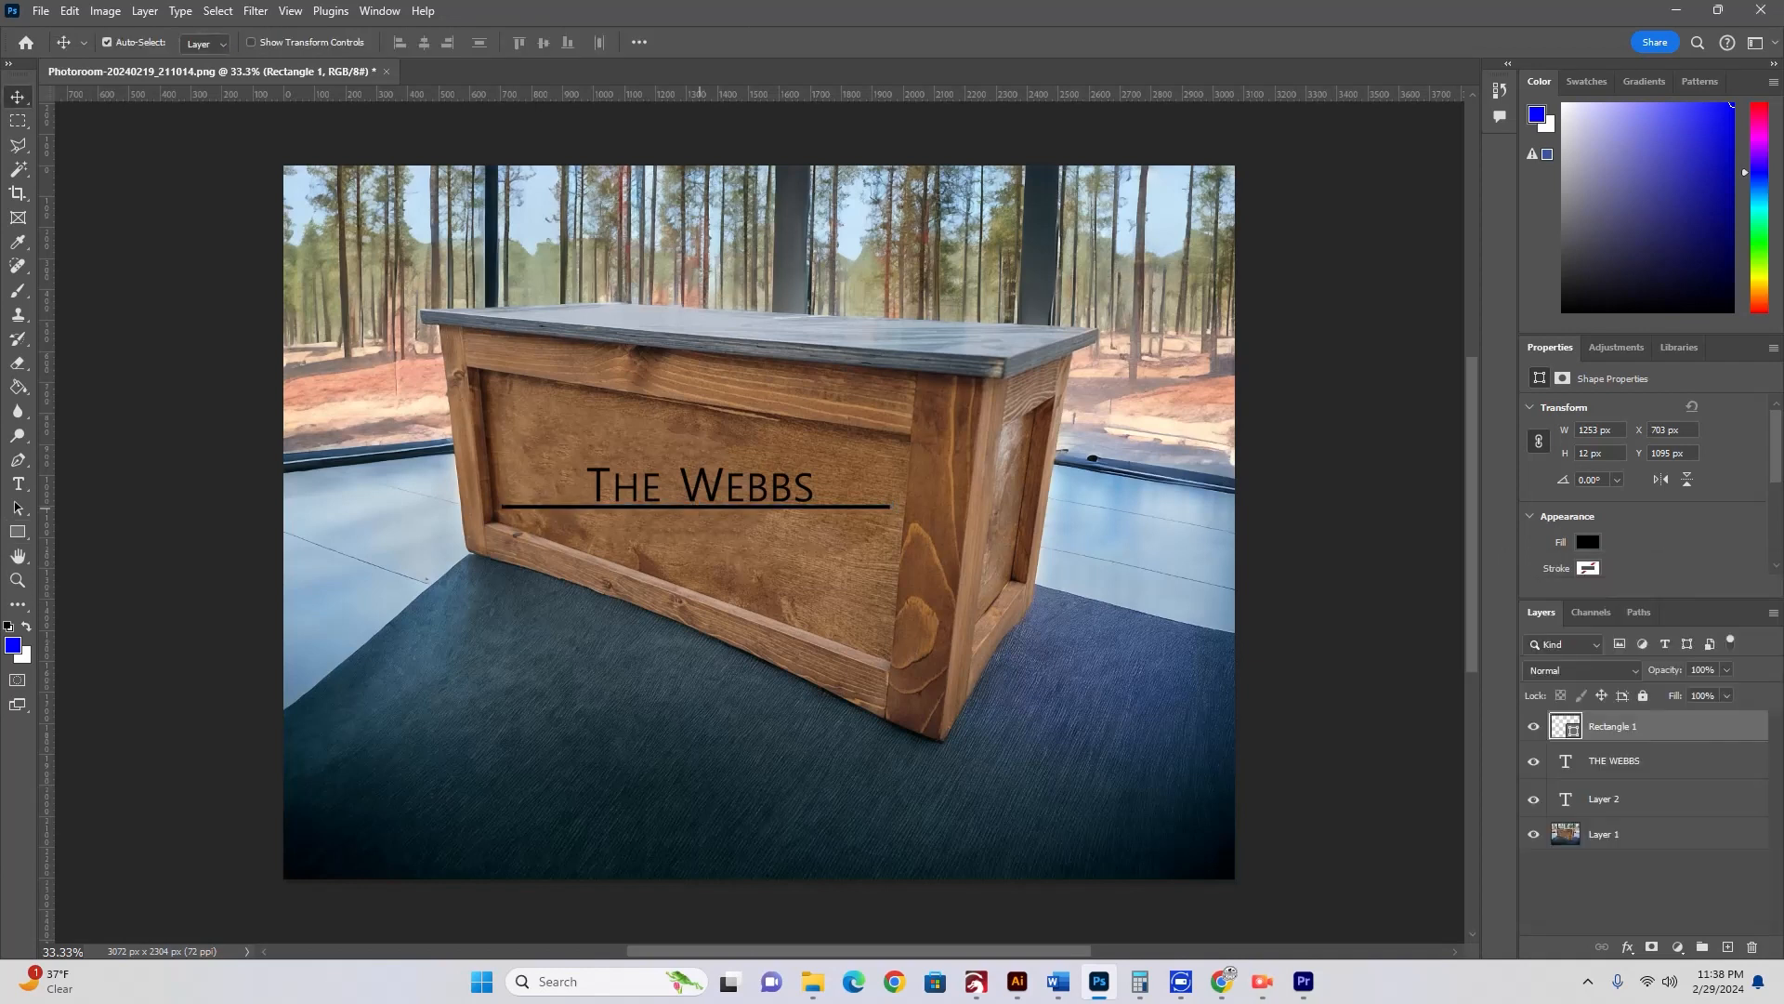
drag(700, 506, 699, 505)
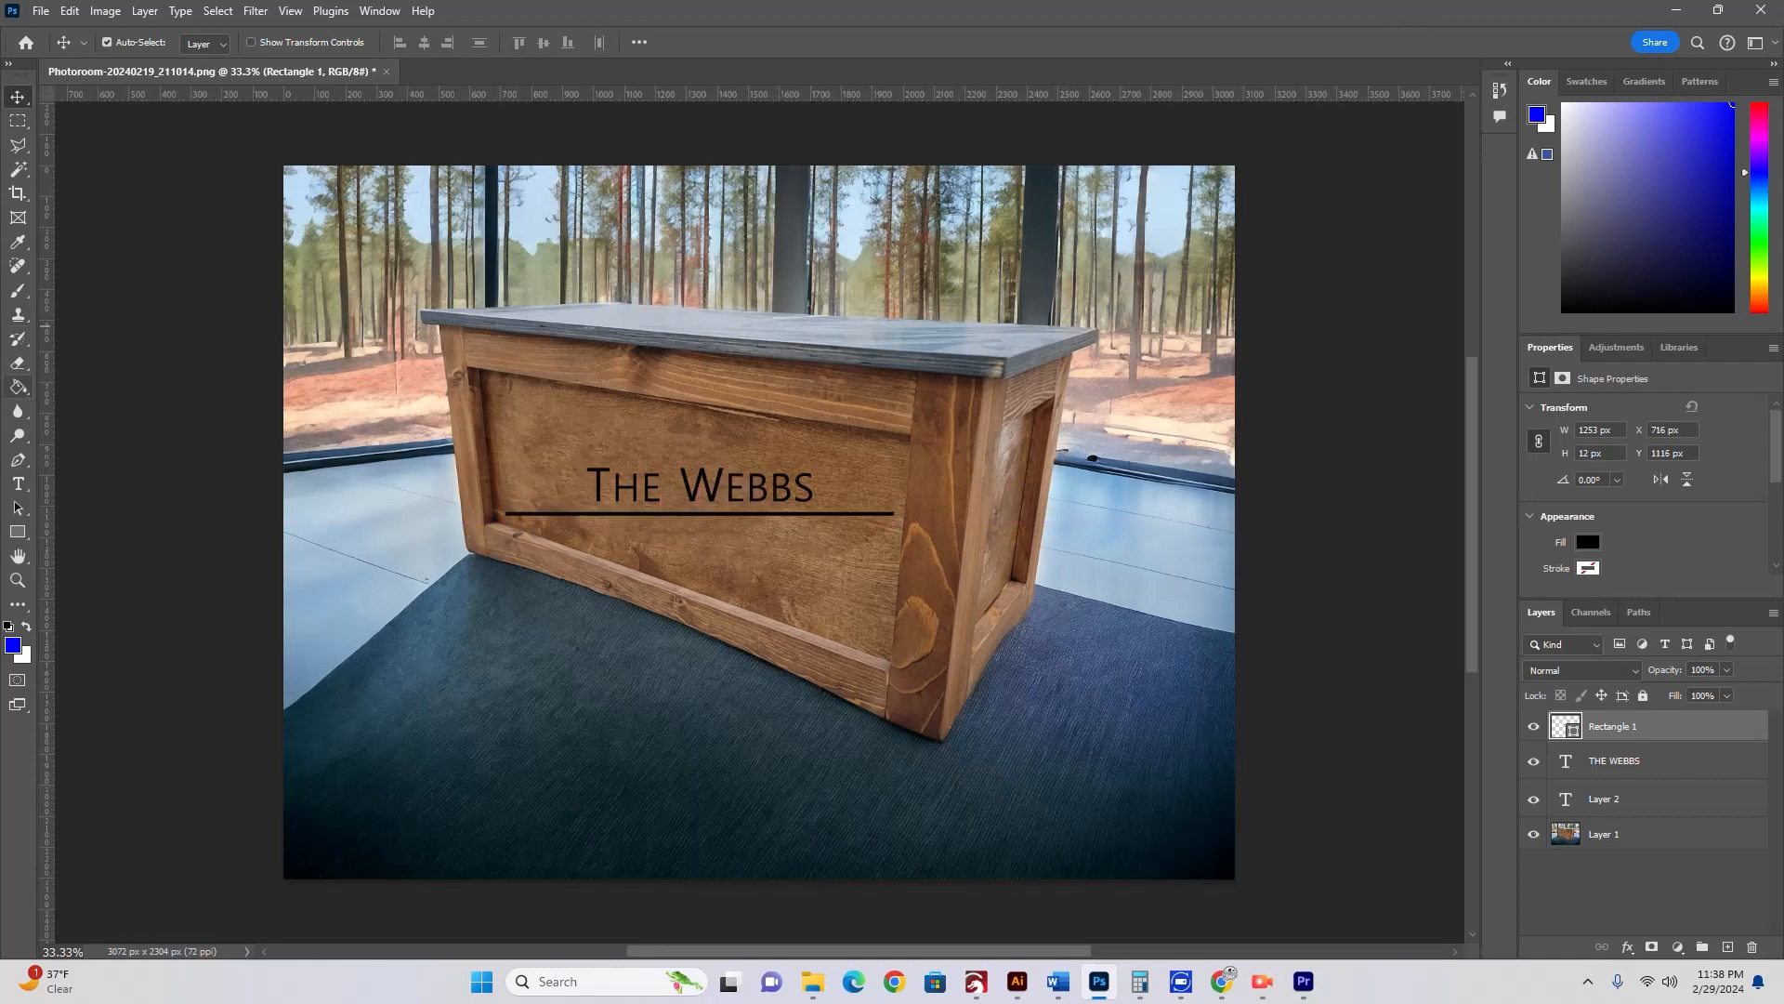
Step: Start a 125 pt text line below the black rule with the text "EST."
click(18, 484)
click(666, 555)
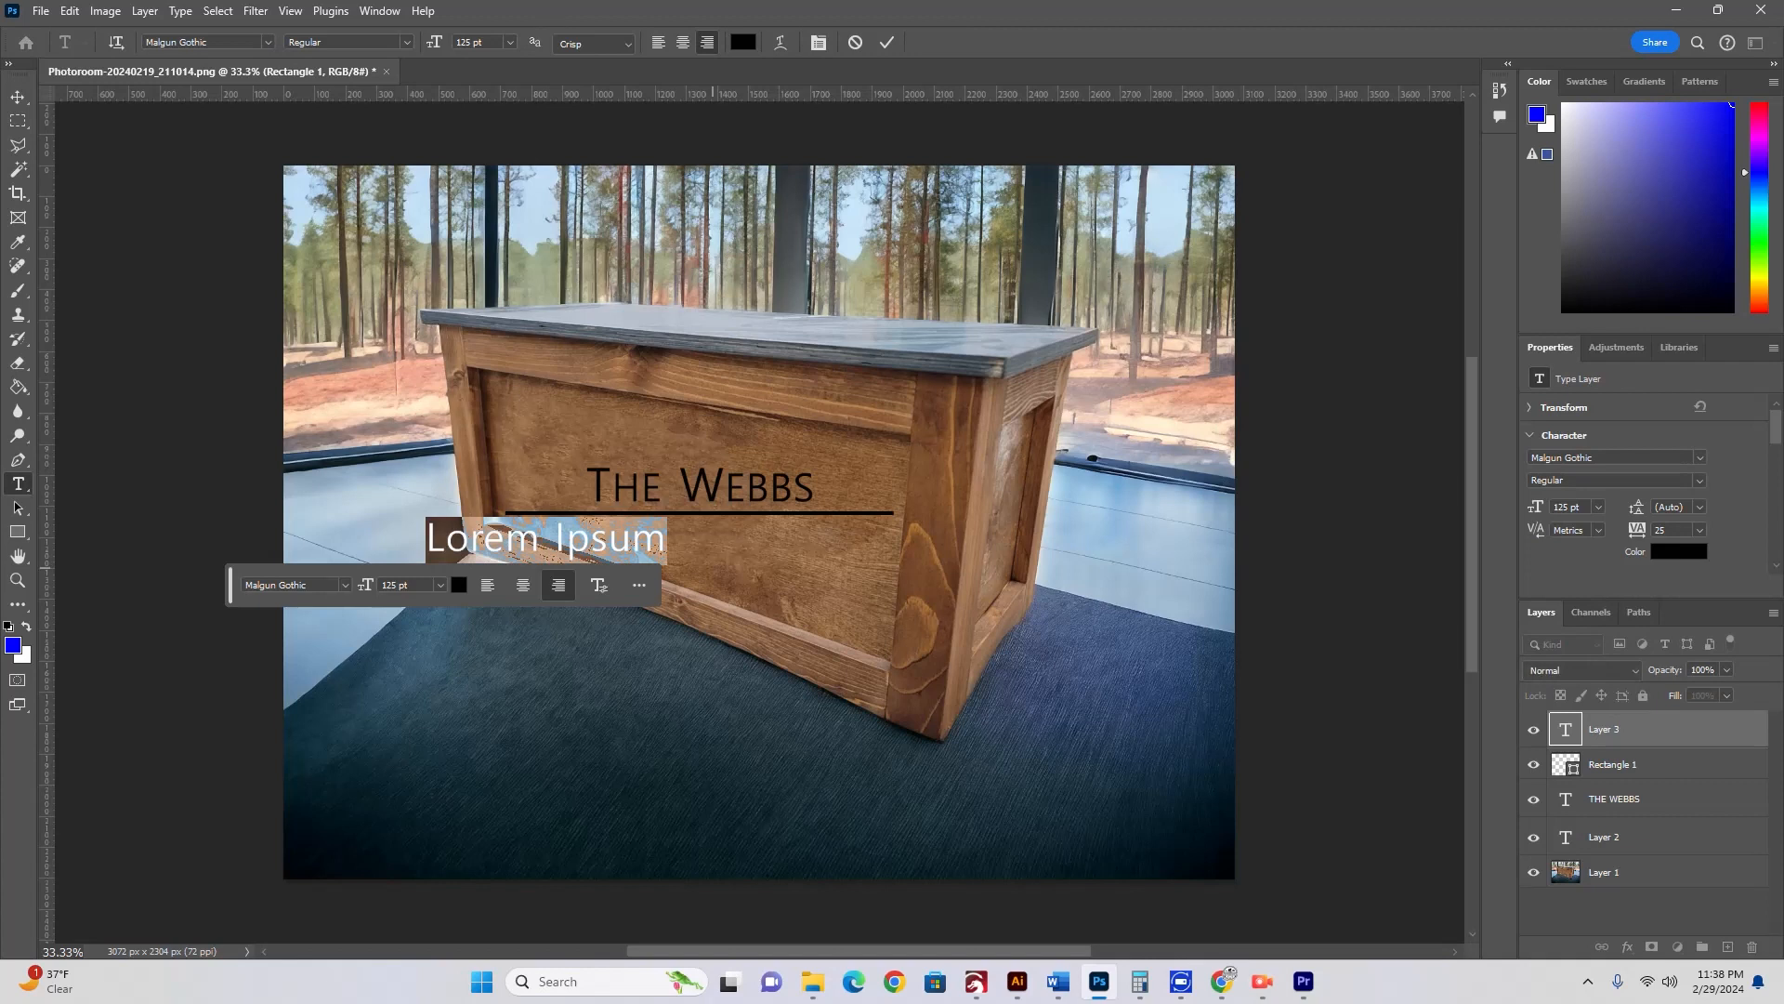
text(EST.)
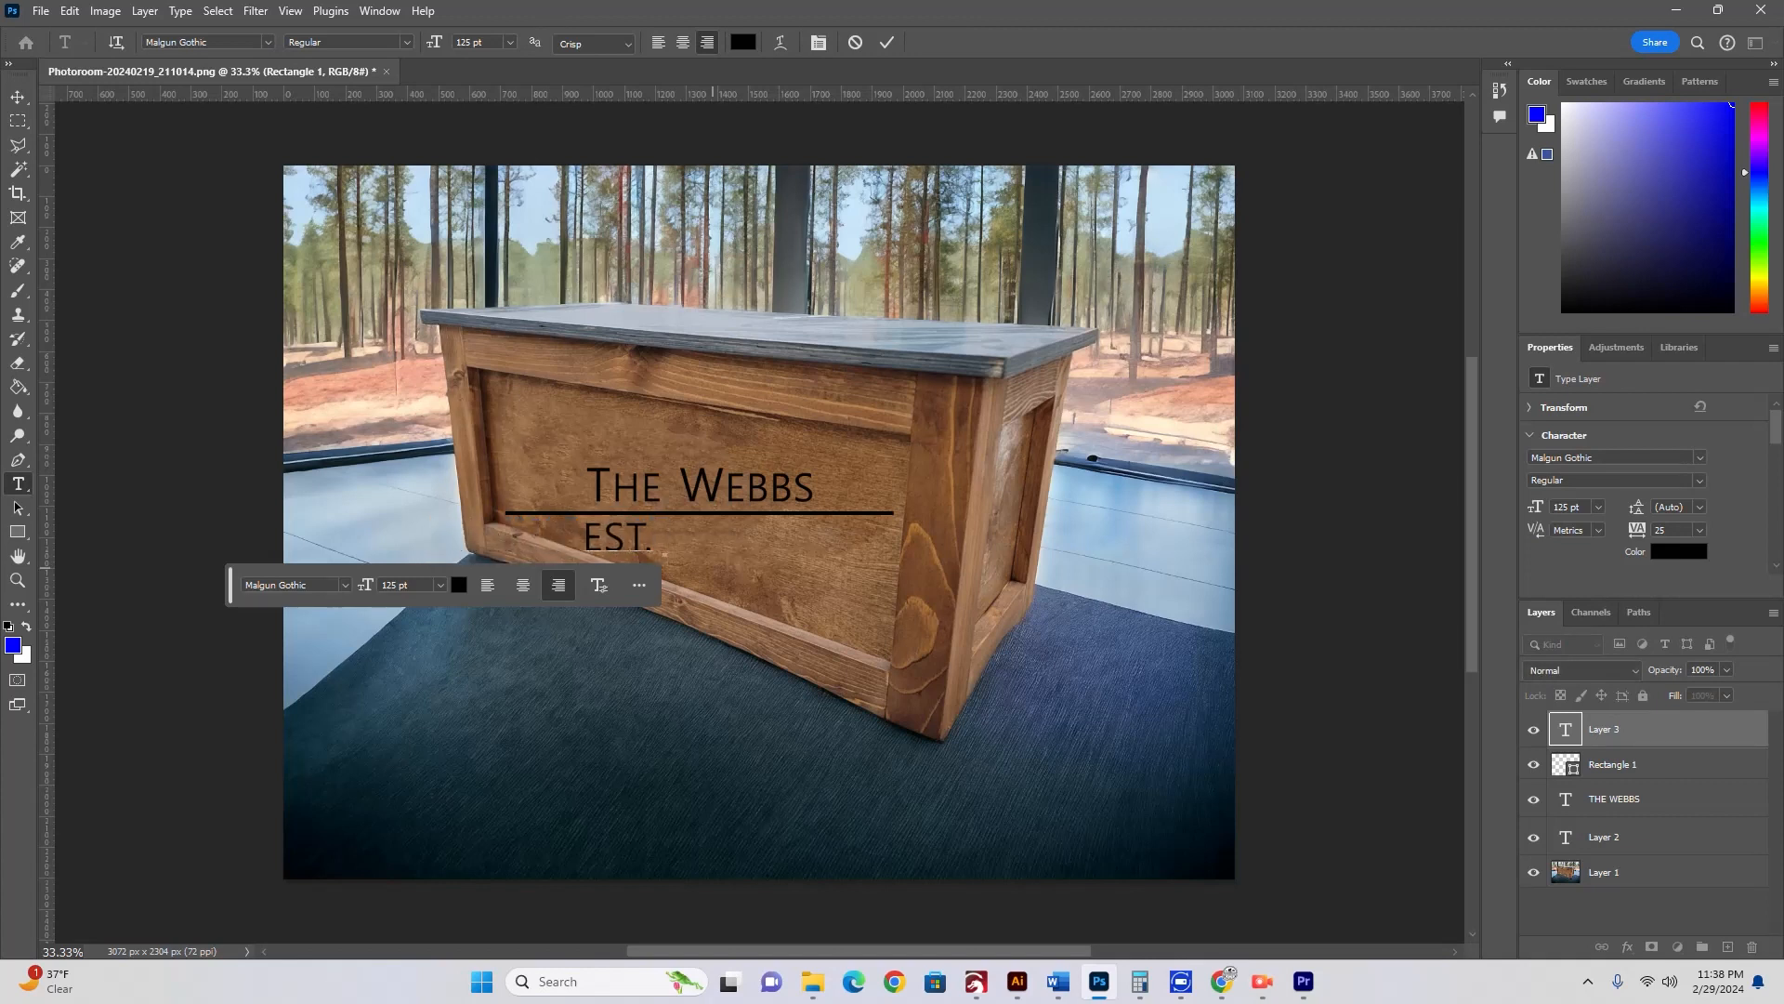
text( NAJ)
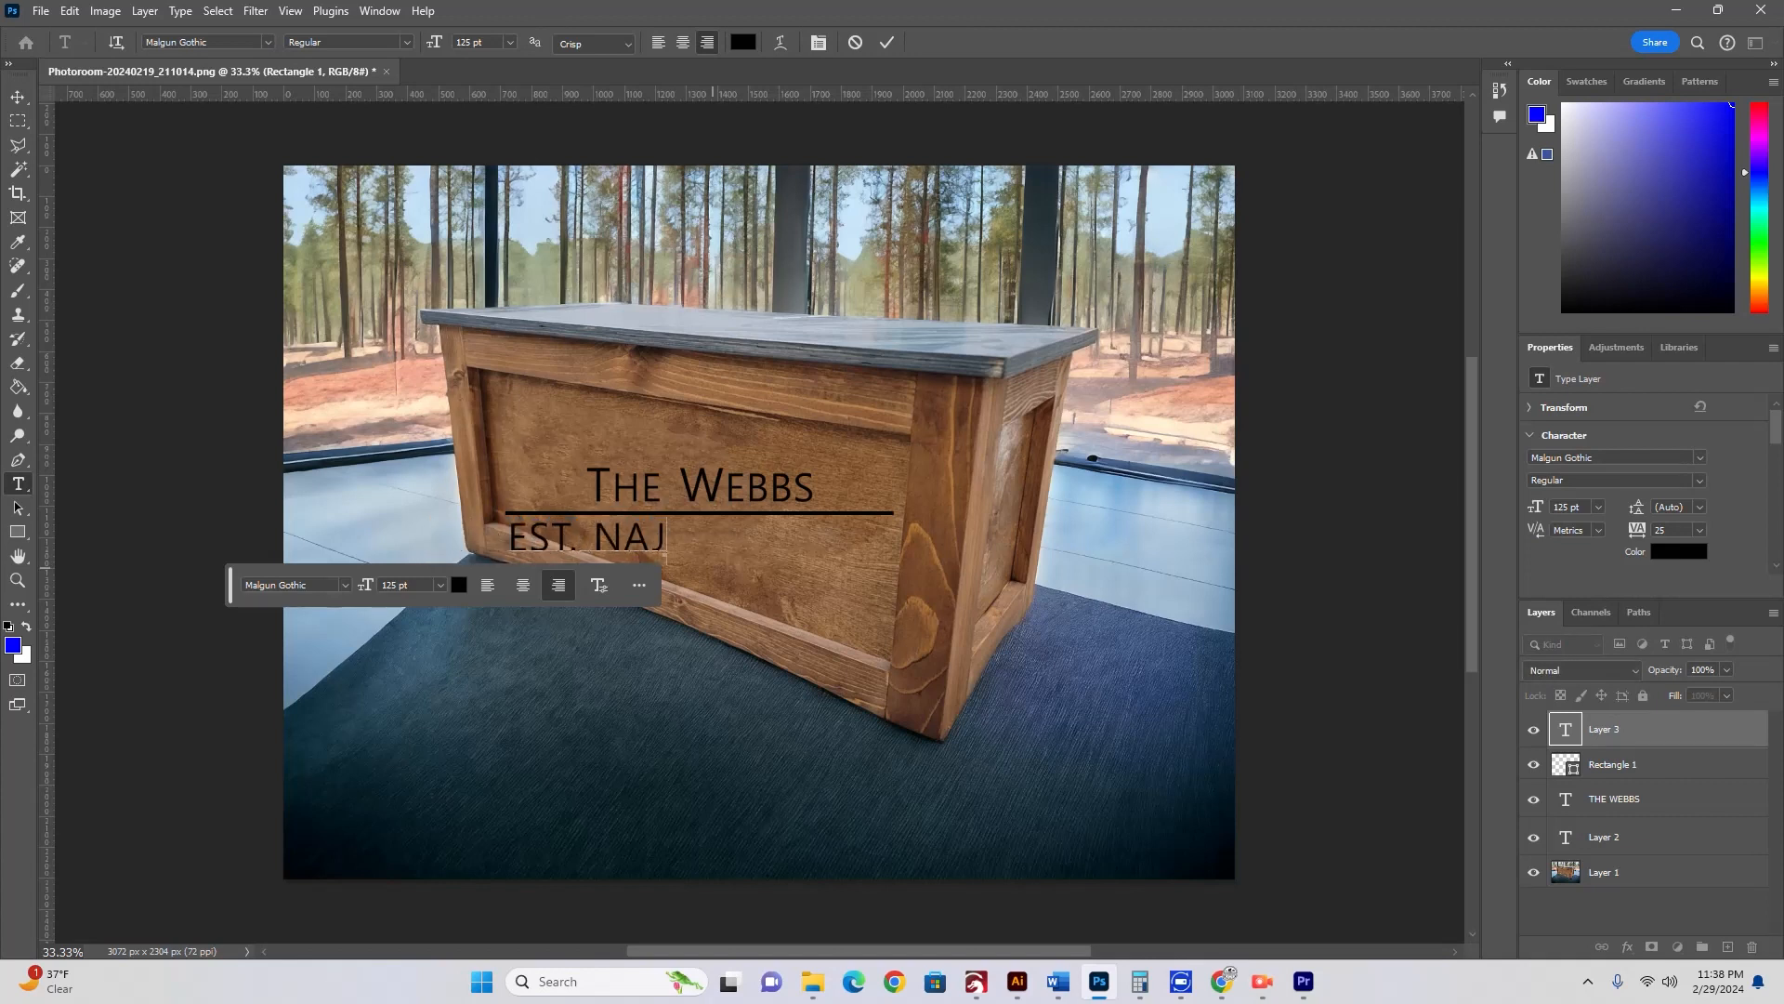
text( 2015)
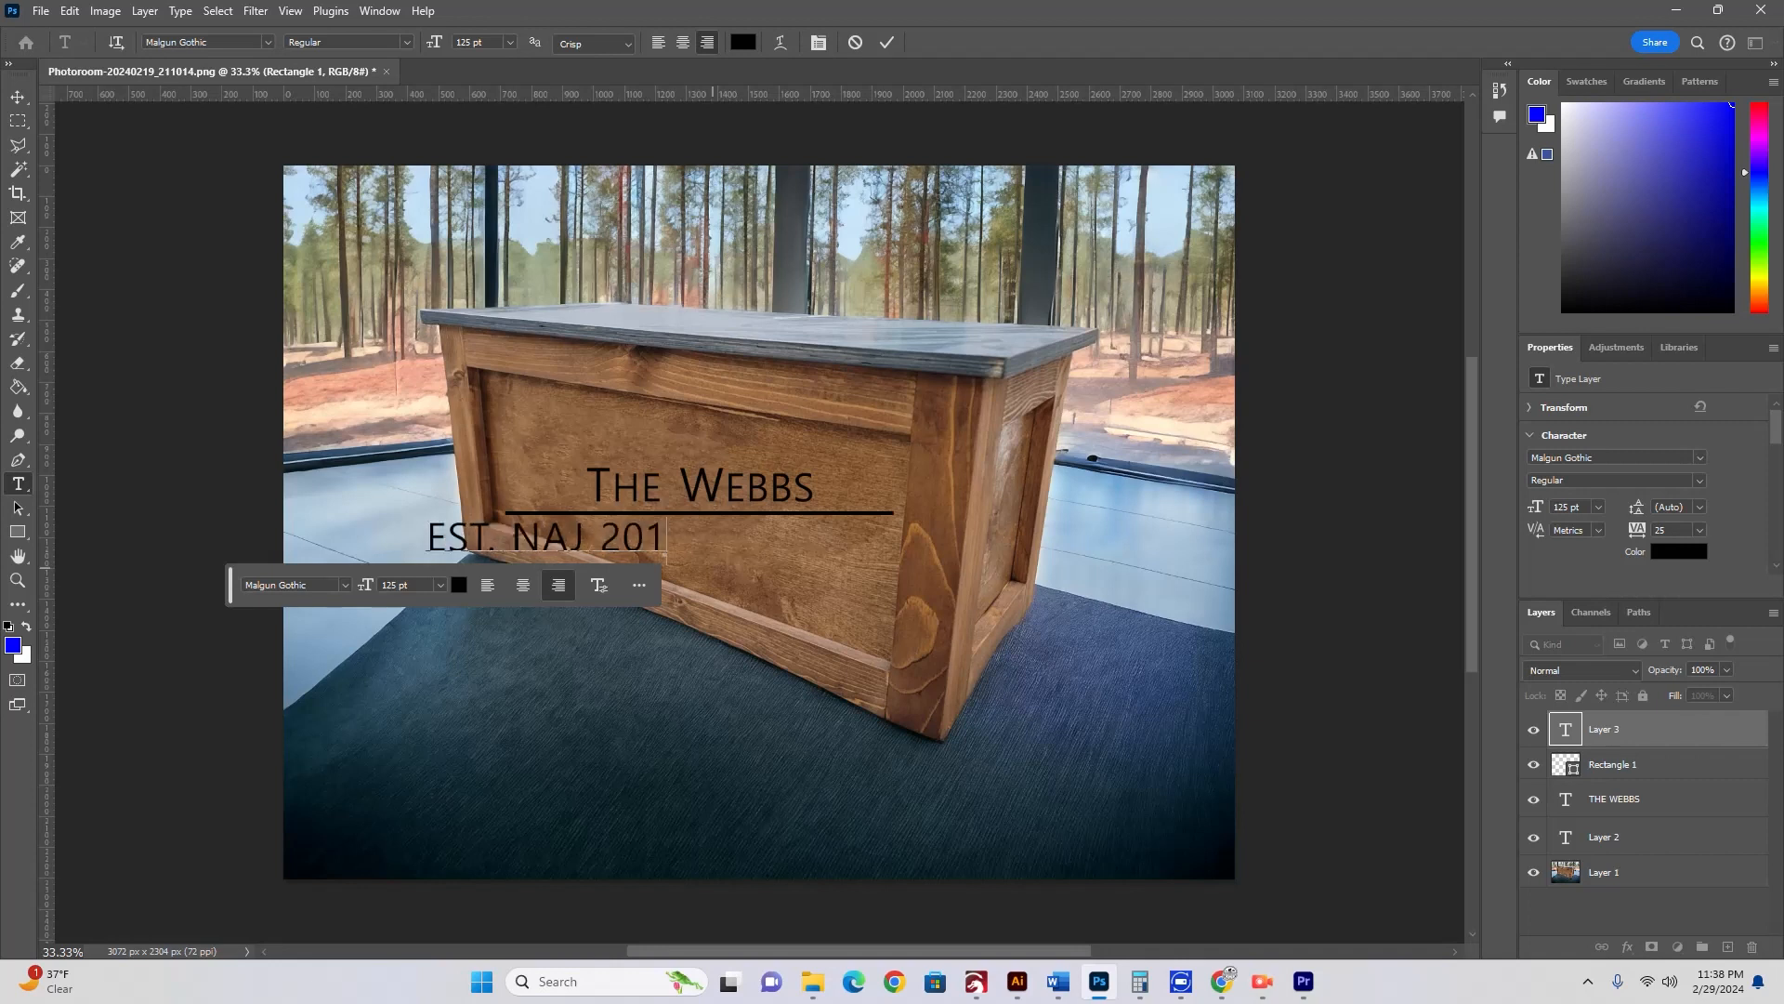
key(BackSpace)
key(BackSpace)
key(BackSpace)
key(BackSpace)
key(BackSpace)
key(BackSpace)
key(BackSpace)
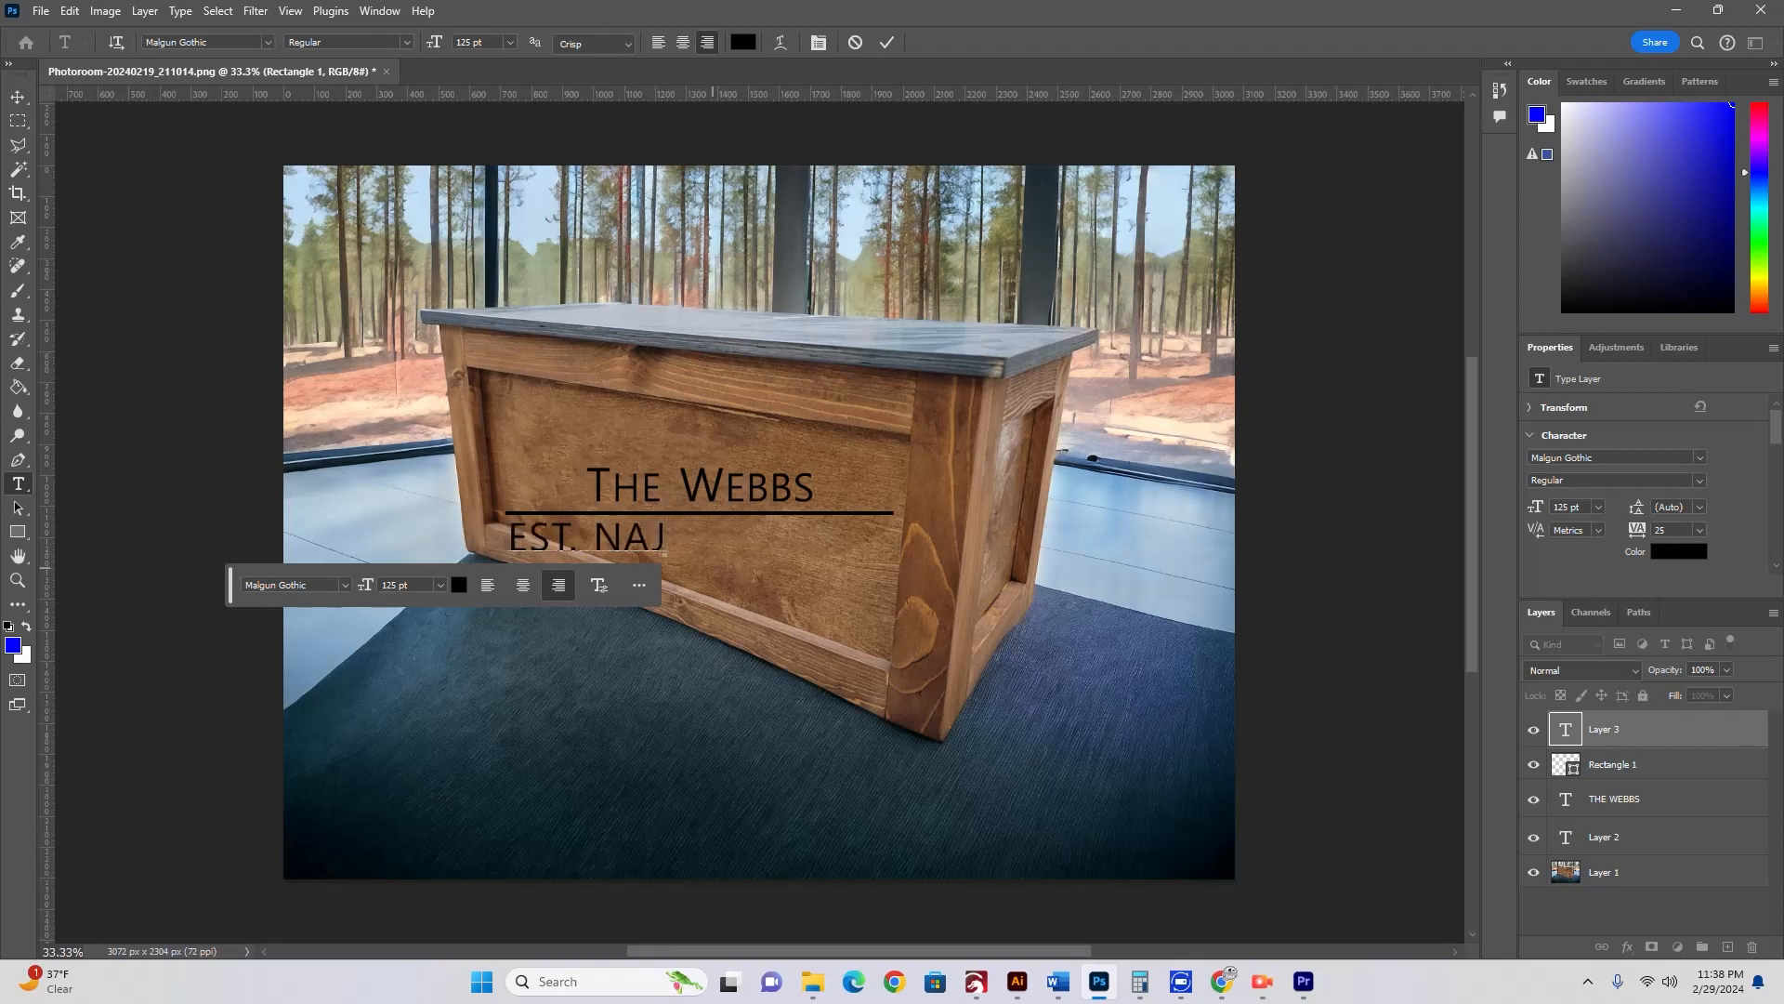
key(BackSpace)
Step: Complete the line below the rule so it reads "EST. JAN 2015" and commit the text
text(JAN)
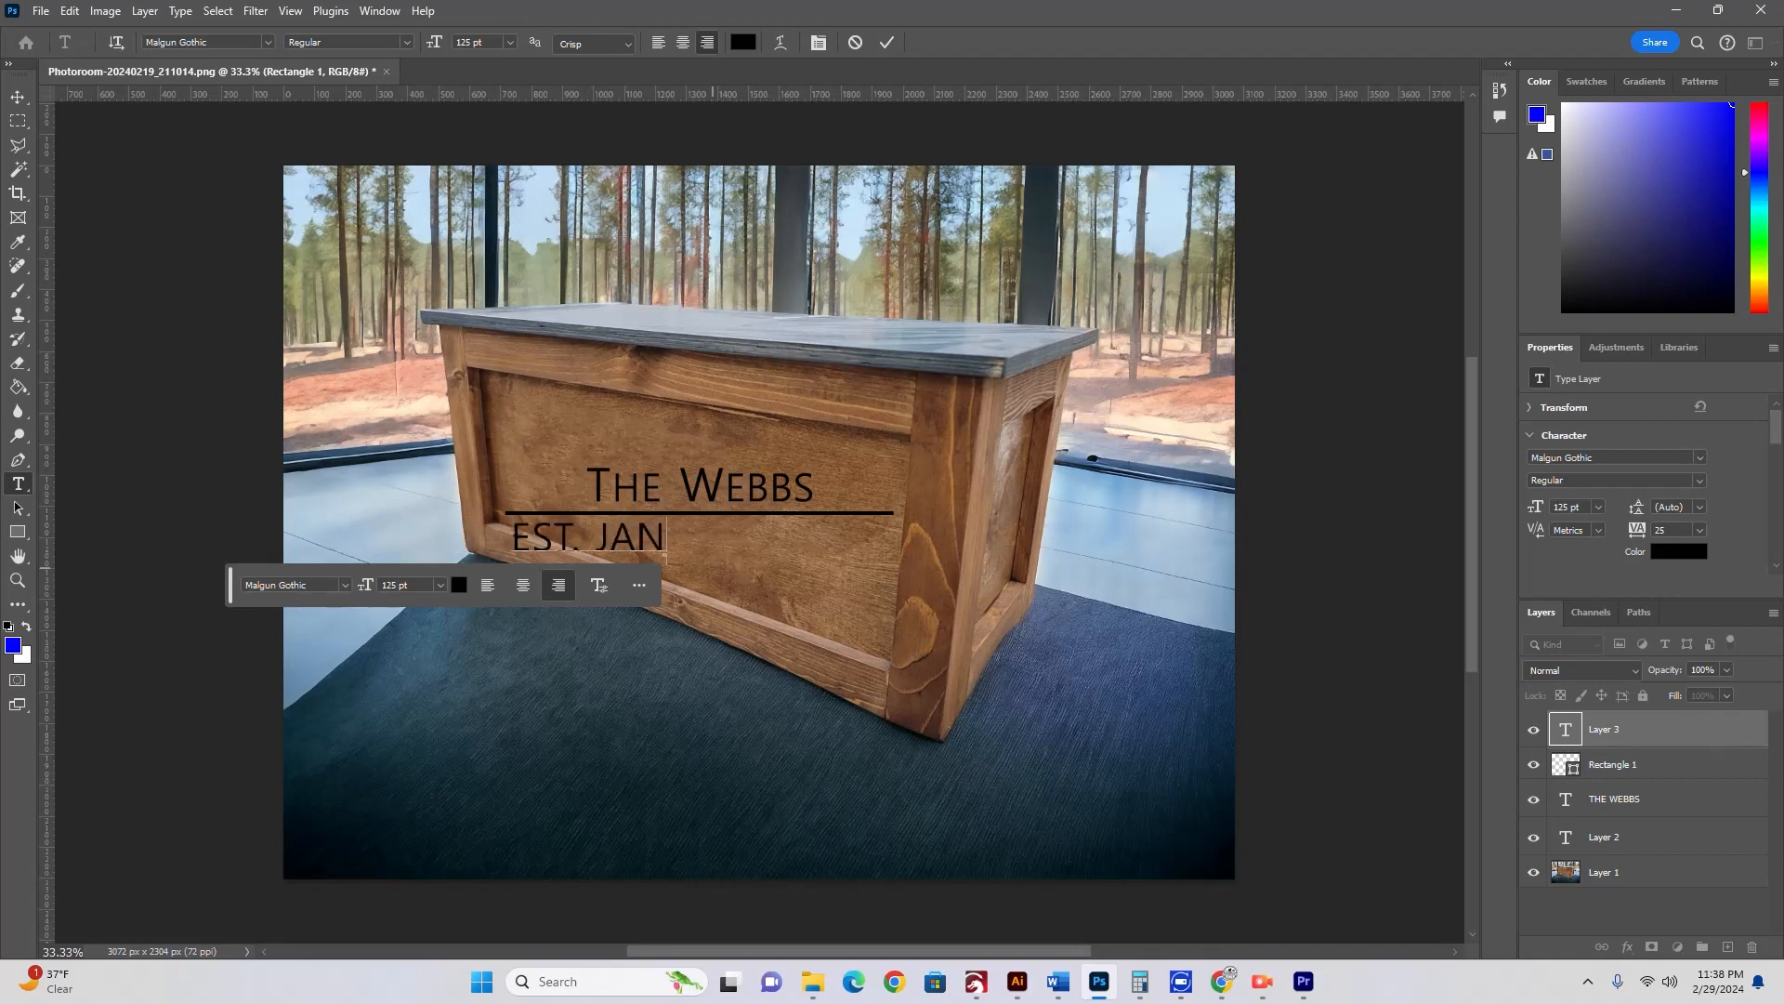
text( 2015)
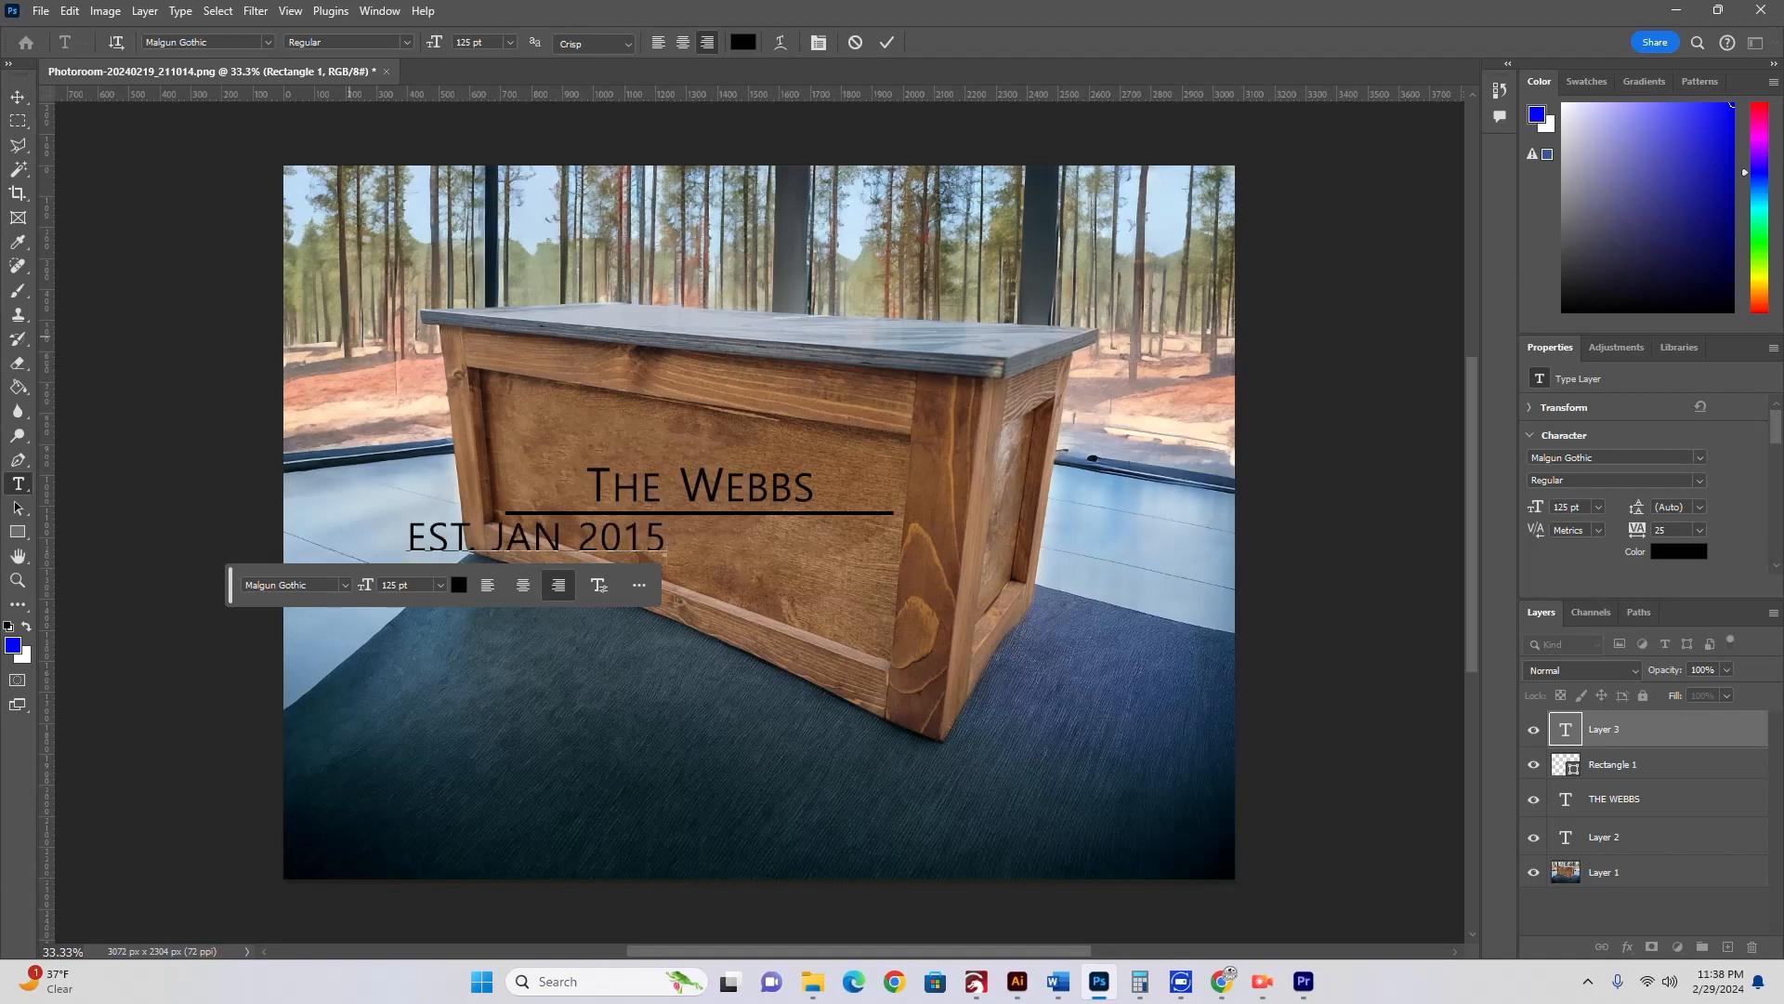
click(18, 97)
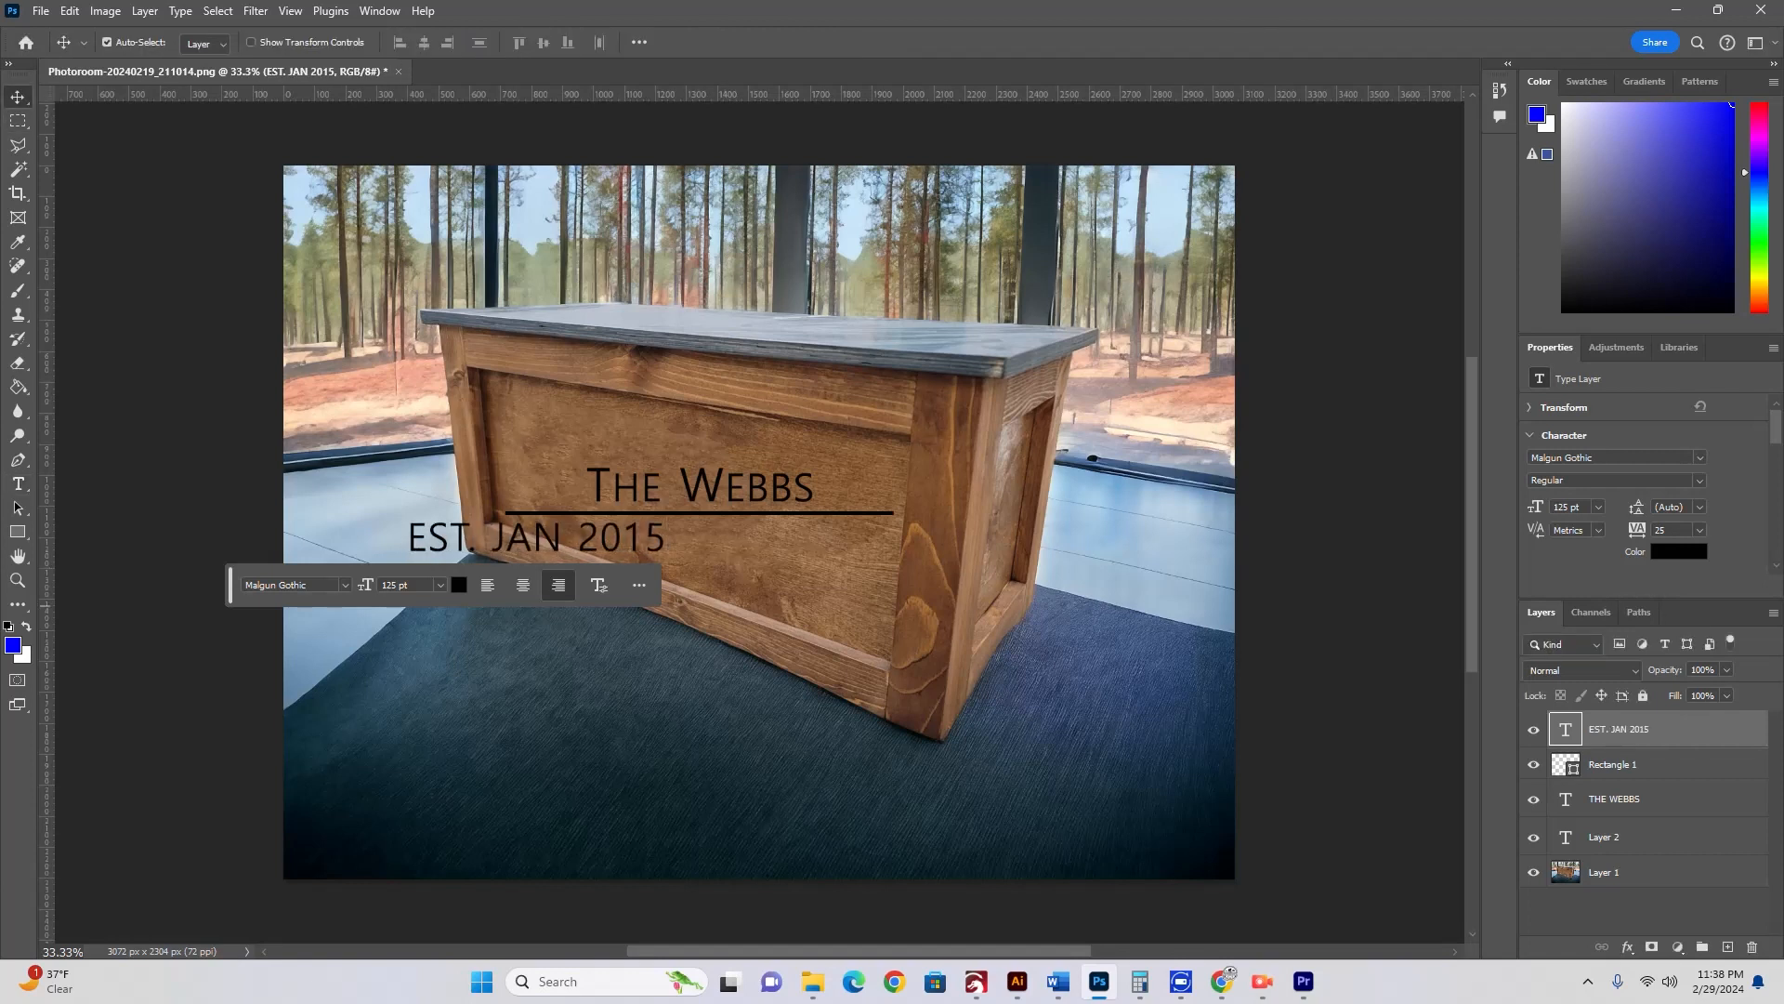
Step: Set the established-date text to 84 pt Times New Roman Bold
scroll(1554, 507, down, 11)
drag(1536, 506, 1521, 496)
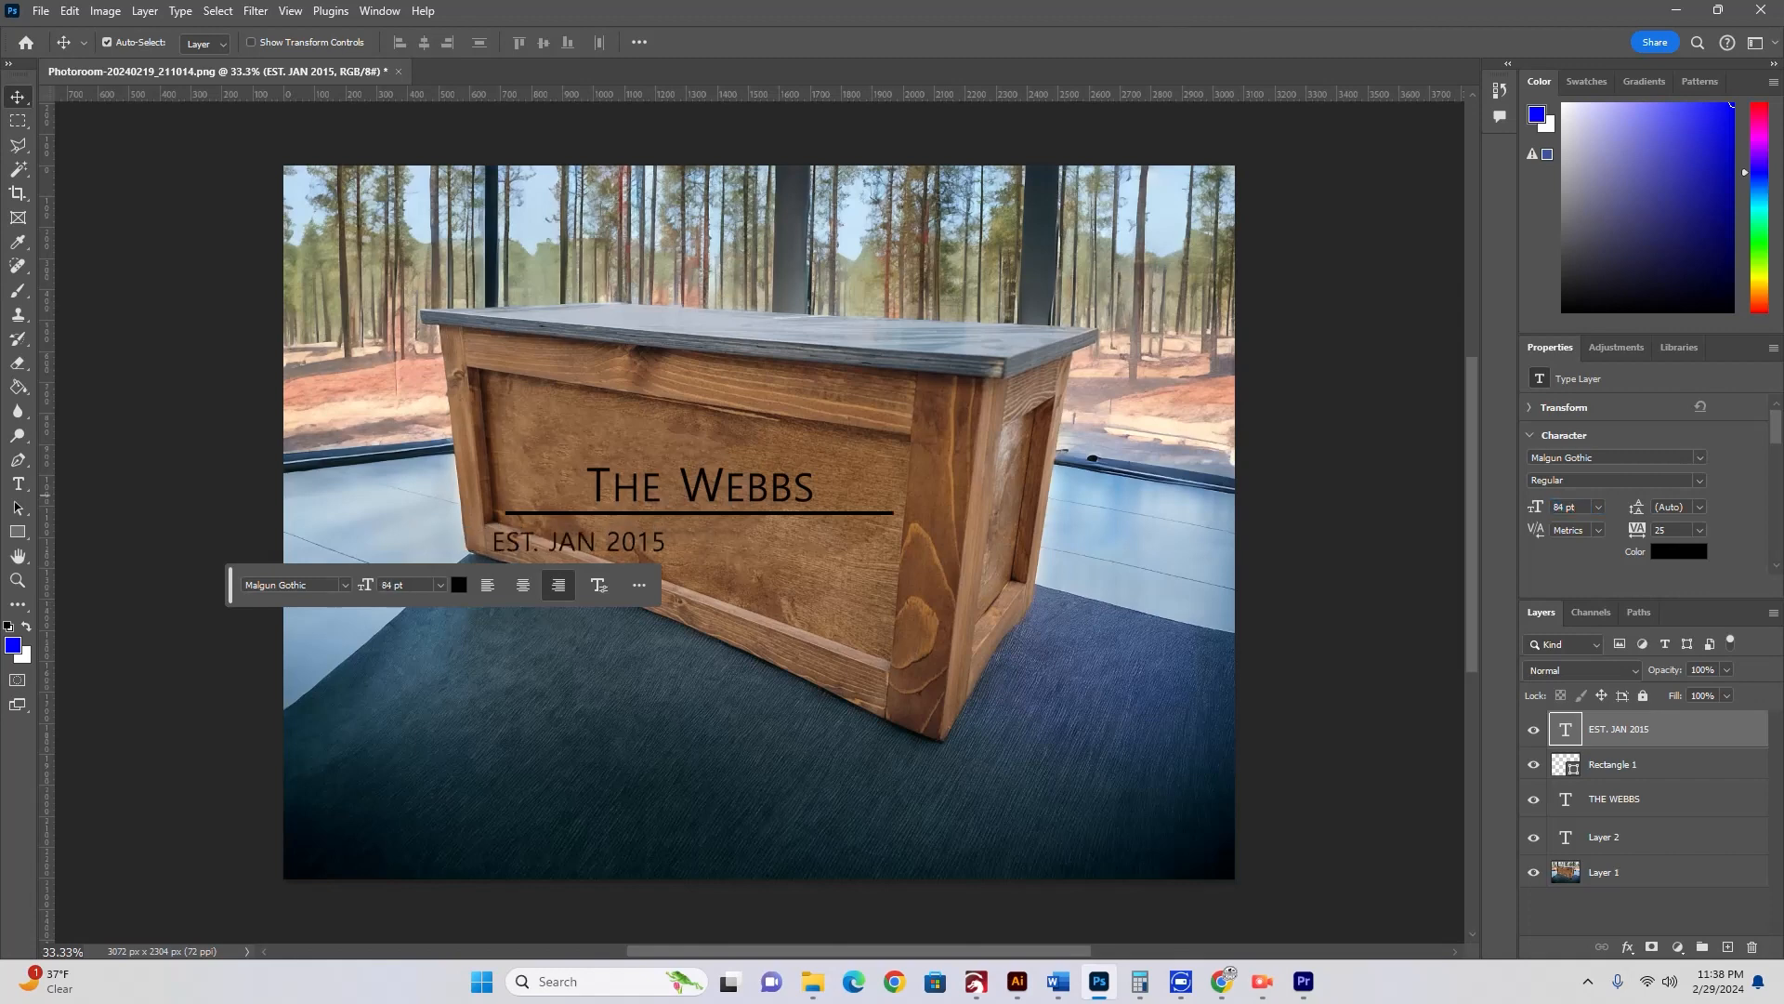
click(1699, 457)
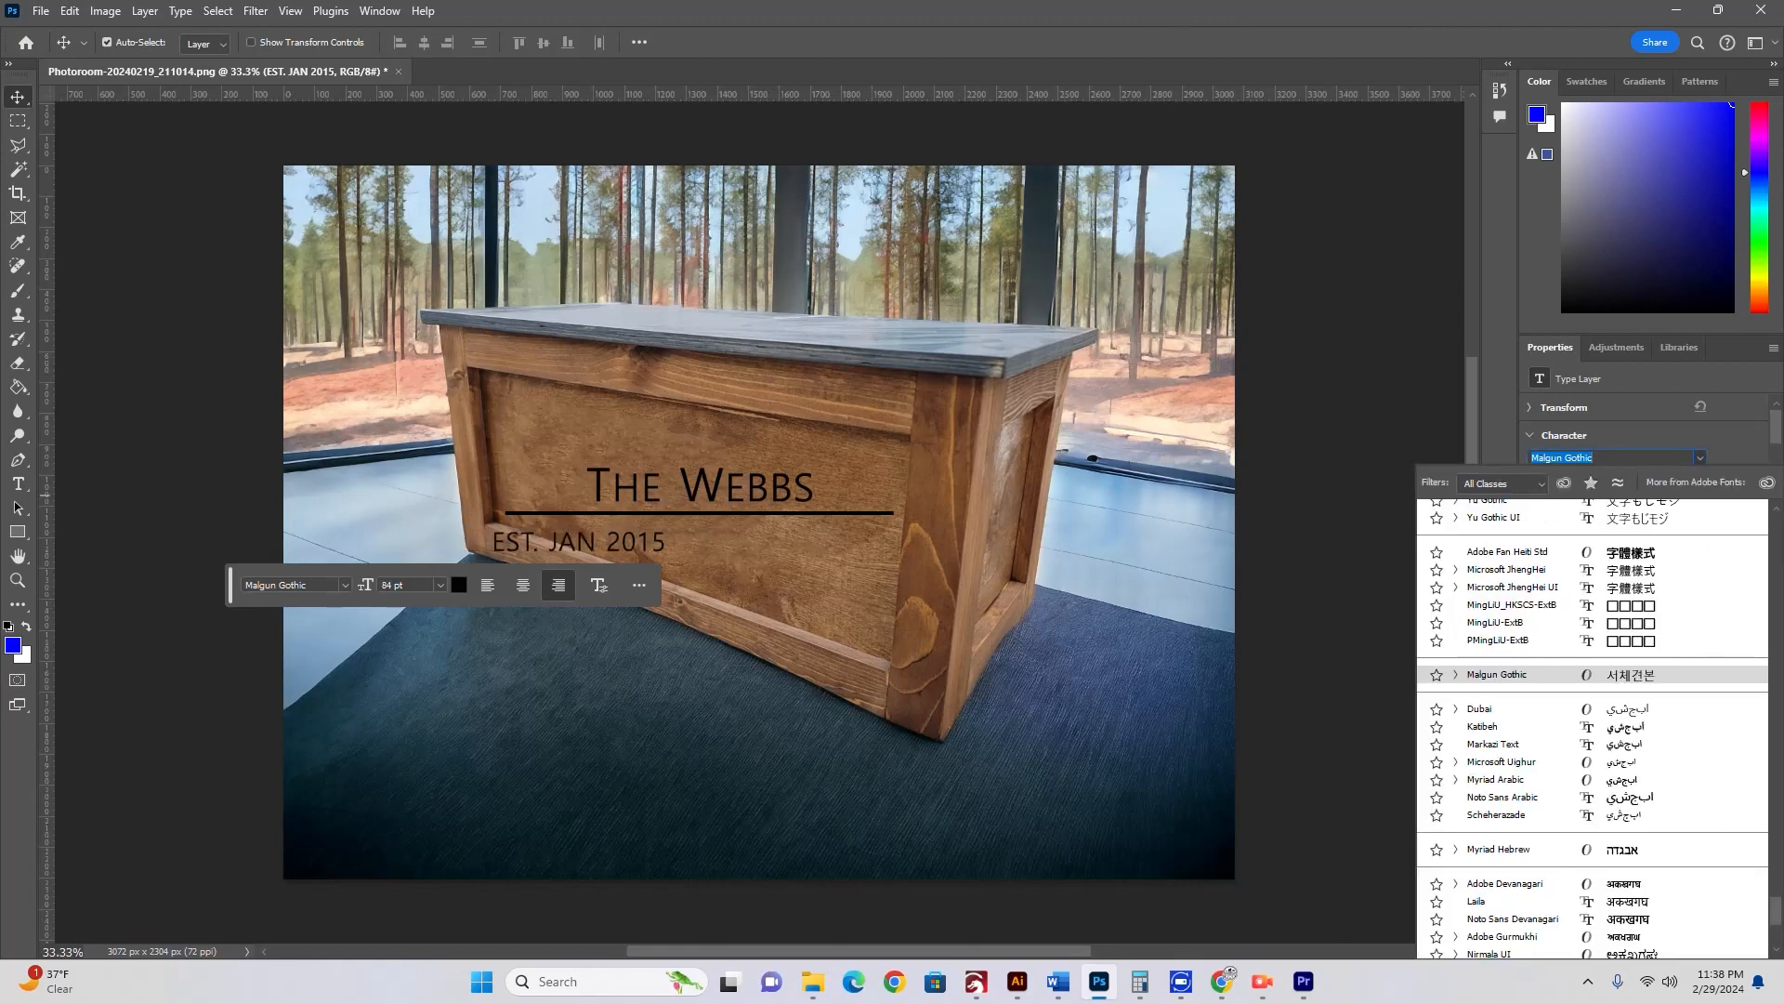
text(TIMES)
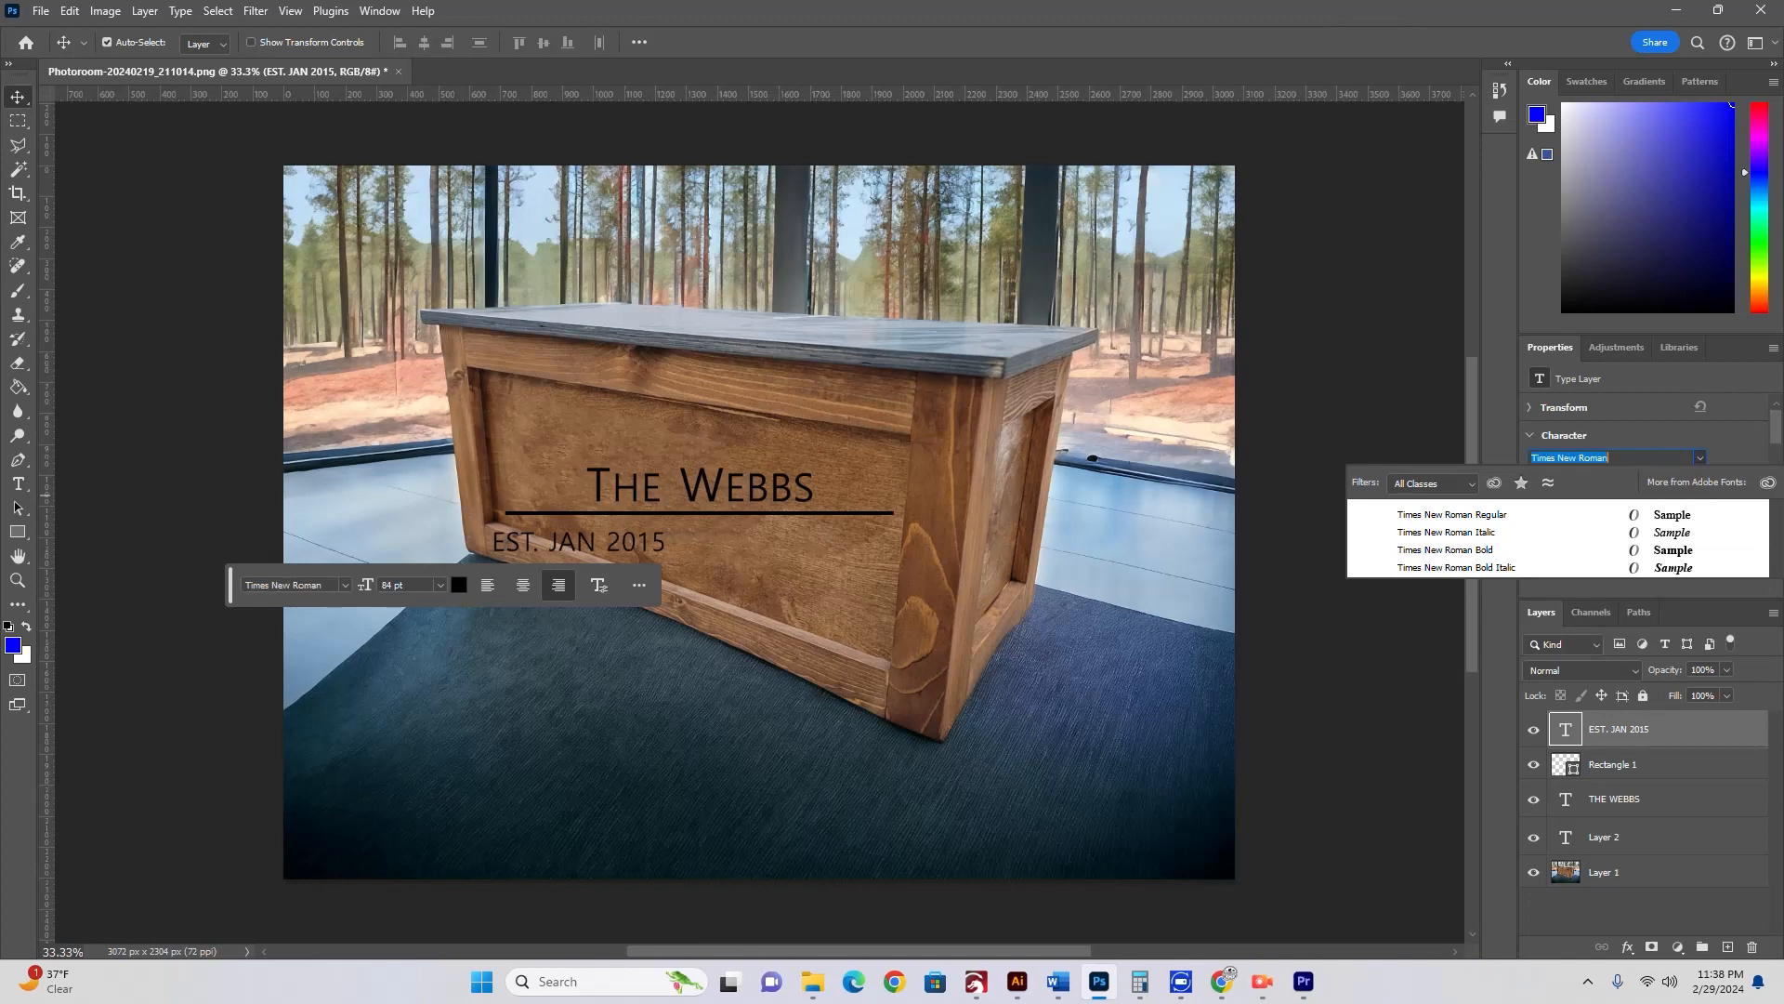
click(1487, 548)
click(1700, 459)
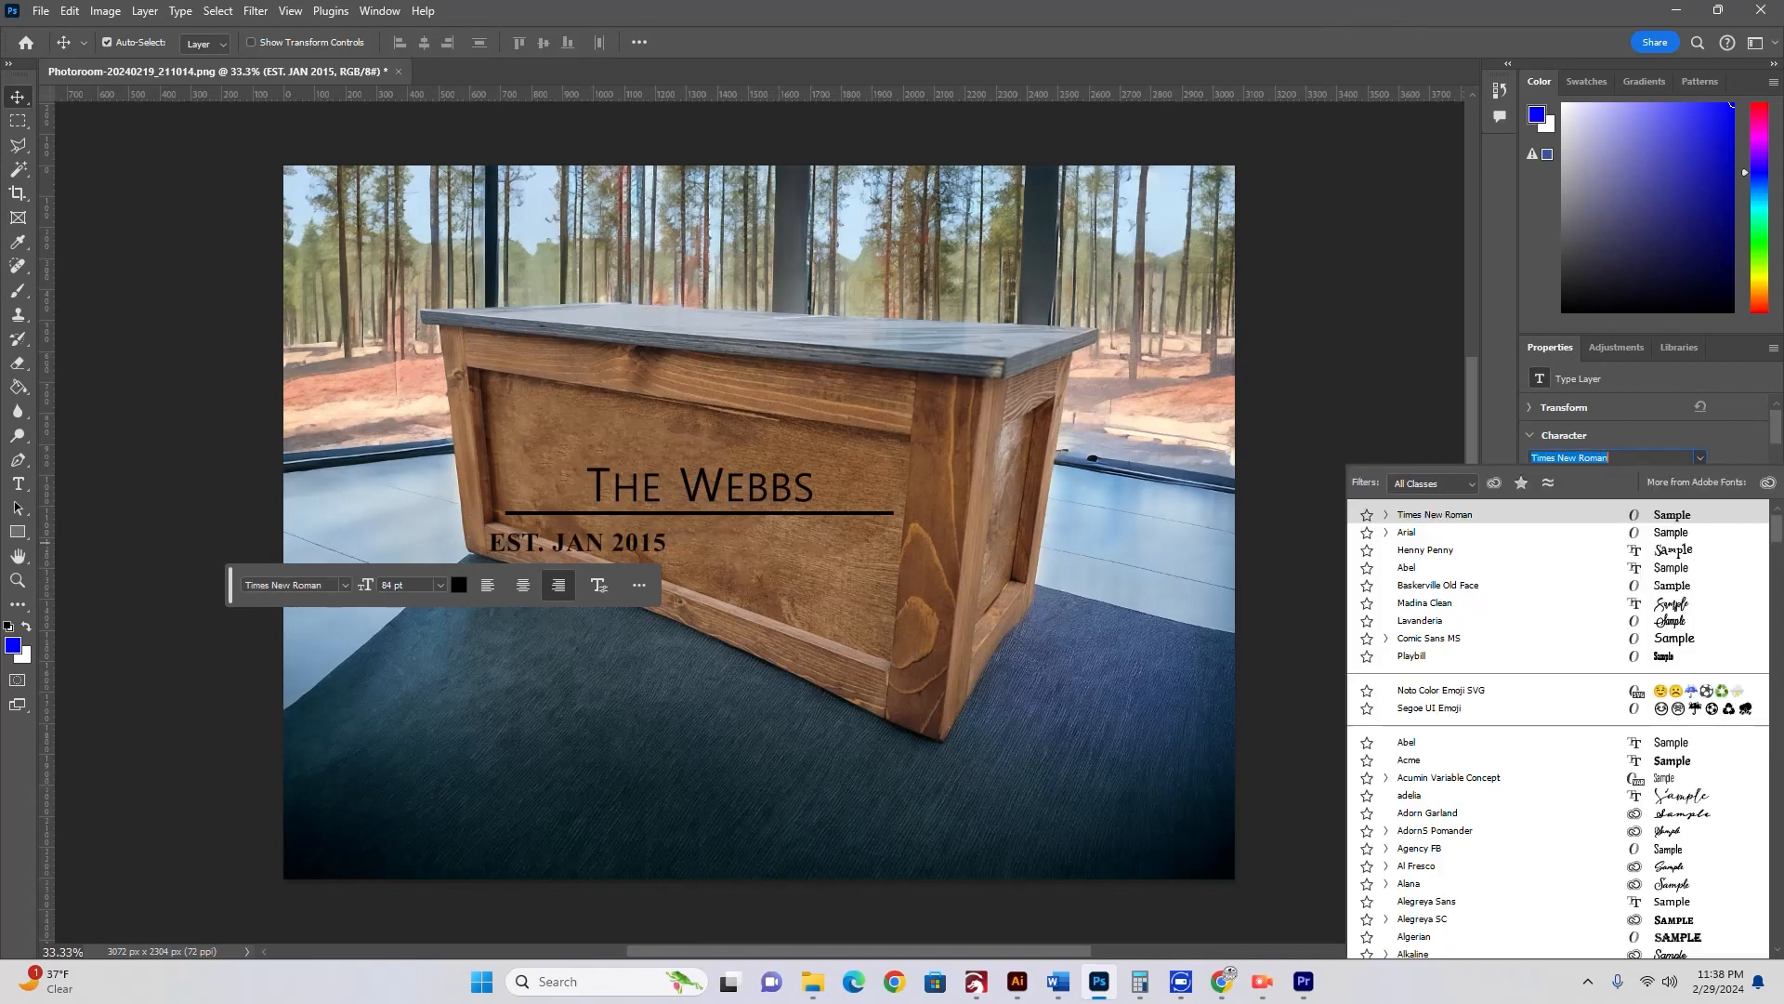
click(1700, 458)
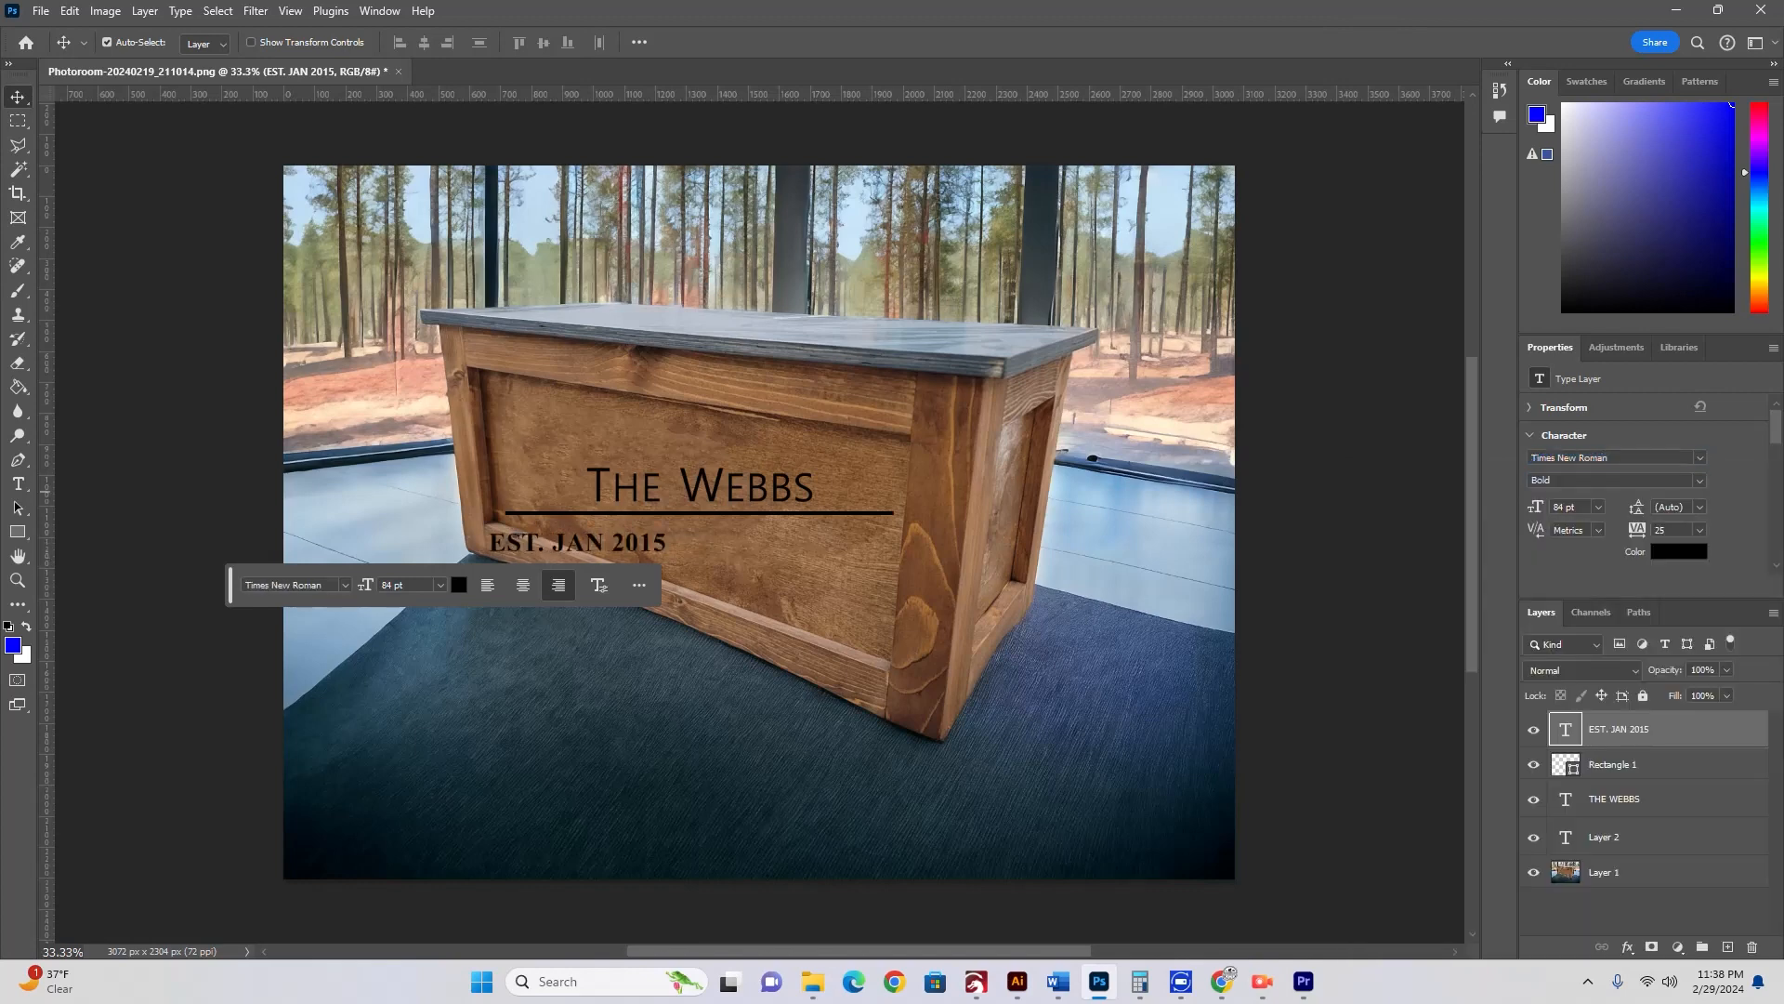
Step: Move the date line under the middle of the black rule and align the date, rule and family name on their horizontal centers
drag(591, 529, 717, 536)
shift+click(1615, 801)
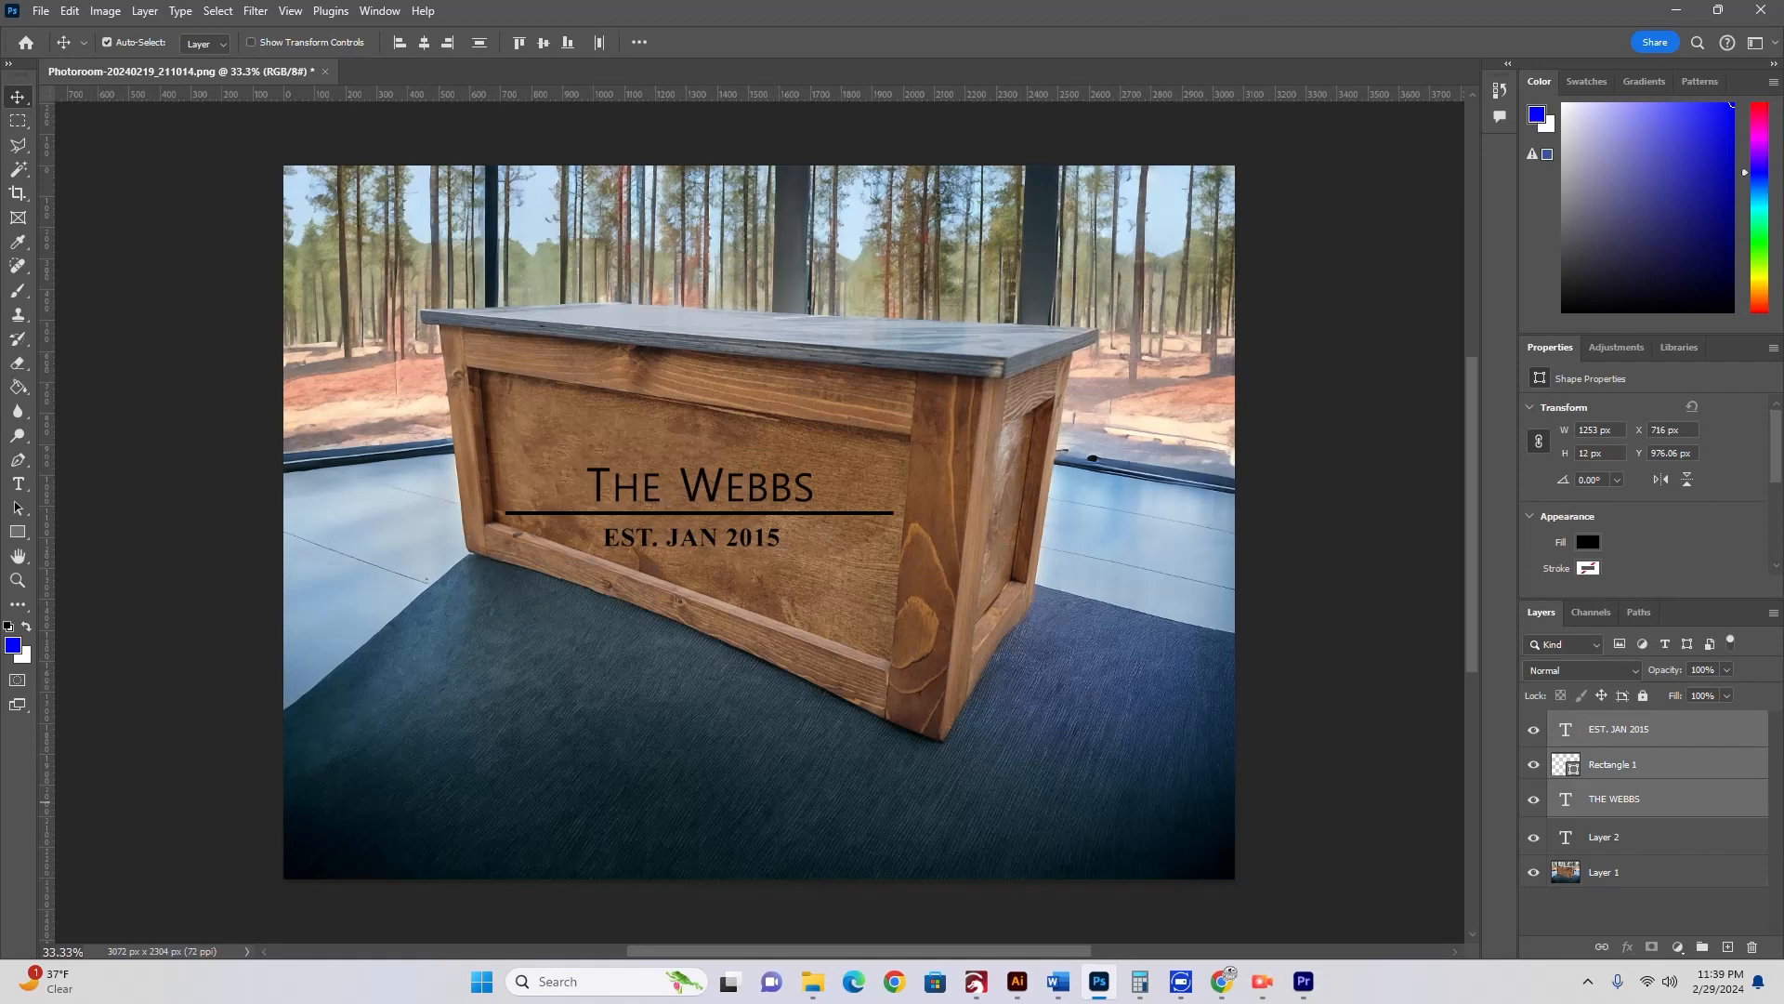
click(424, 42)
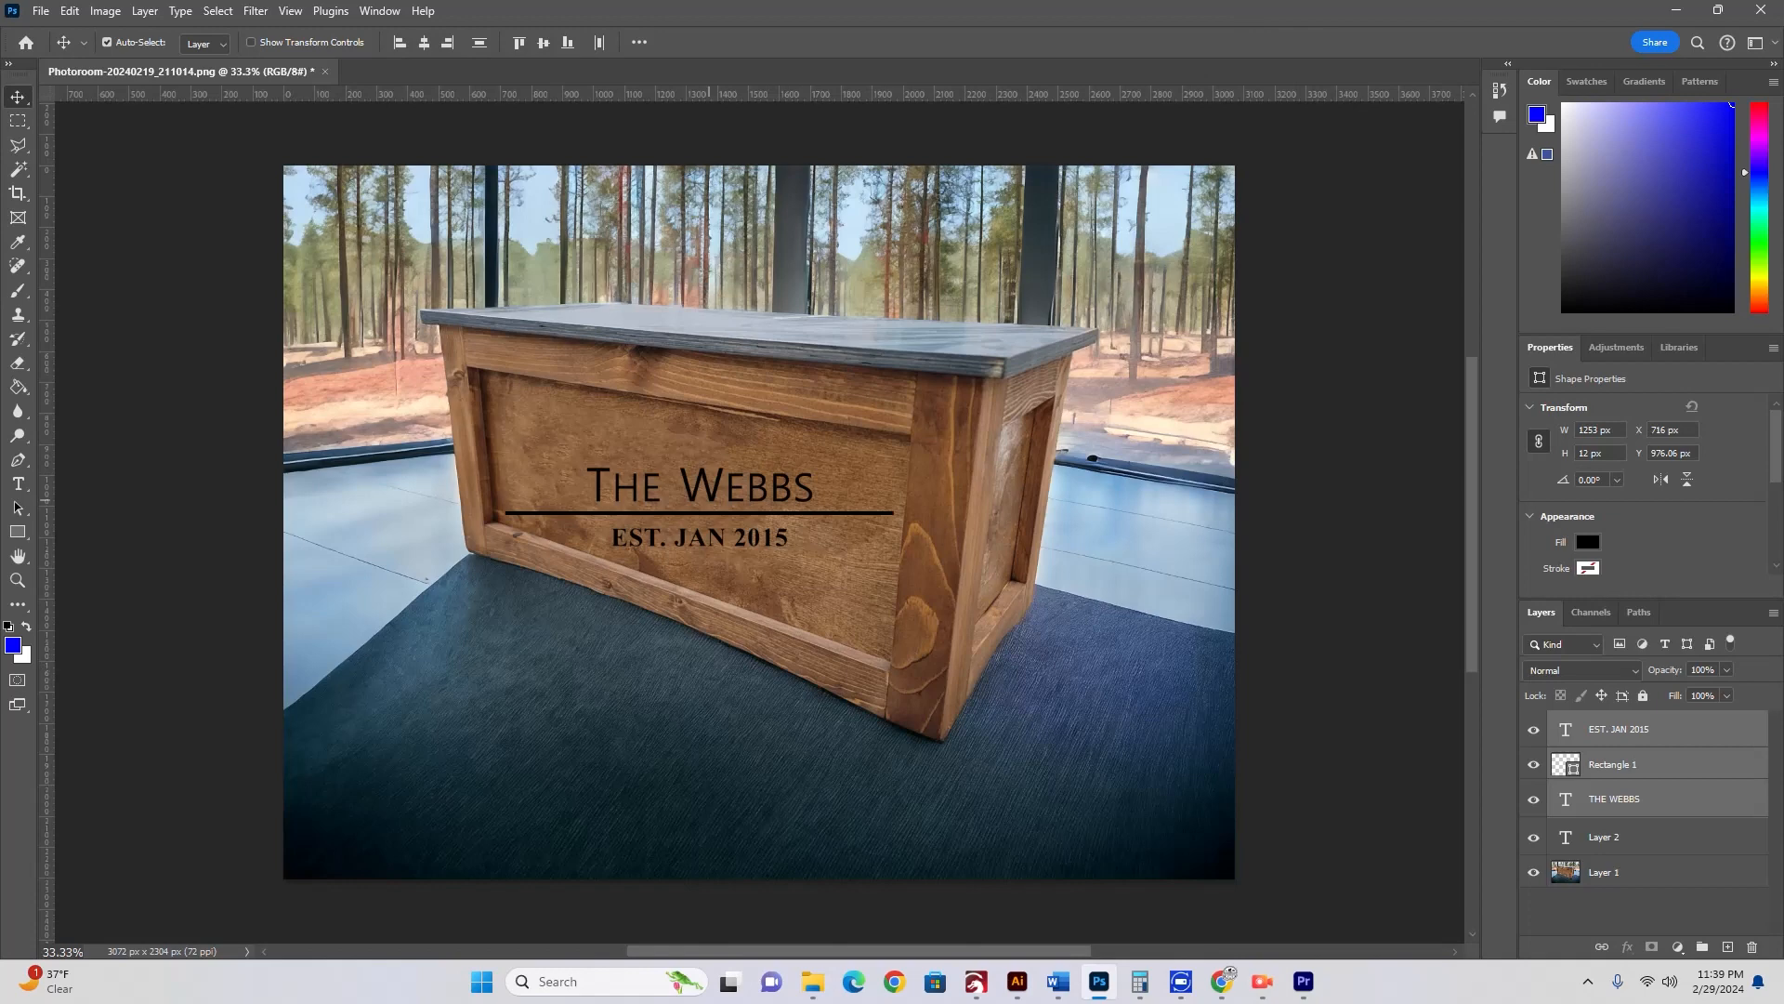
Step: Merge the family name, rule and date into one layer and move it slightly up to about X 711 px, Y 917 px
click(1774, 613)
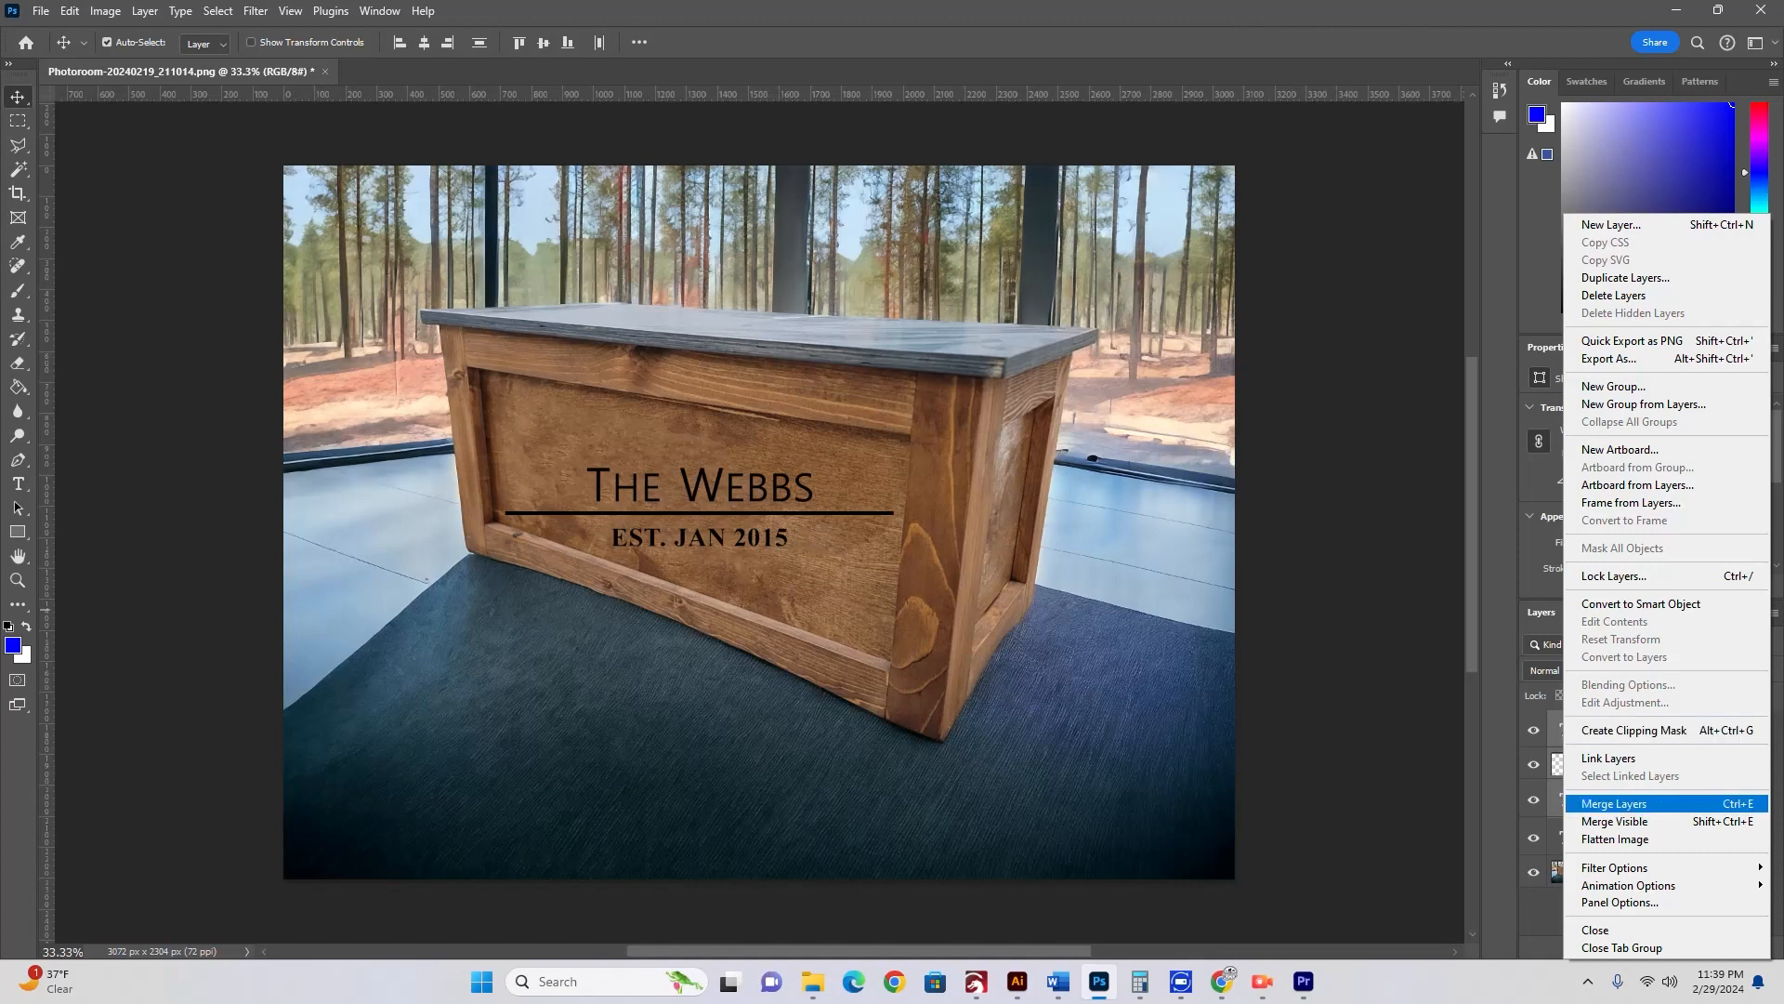
click(1617, 803)
mouse_move(760, 406)
mouse_down()
mouse_move(738, 448)
mouse_move(649, 489)
mouse_move(841, 787)
mouse_move(760, 841)
mouse_move(732, 497)
mouse_move(589, 640)
mouse_move(1044, 566)
mouse_move(929, 597)
mouse_move(728, 481)
mouse_move(715, 420)
mouse_move(657, 383)
mouse_move(771, 345)
mouse_move(692, 402)
mouse_move(651, 399)
mouse_move(706, 398)
mouse_move(731, 421)
mouse_up()
click(1533, 726)
click(1533, 727)
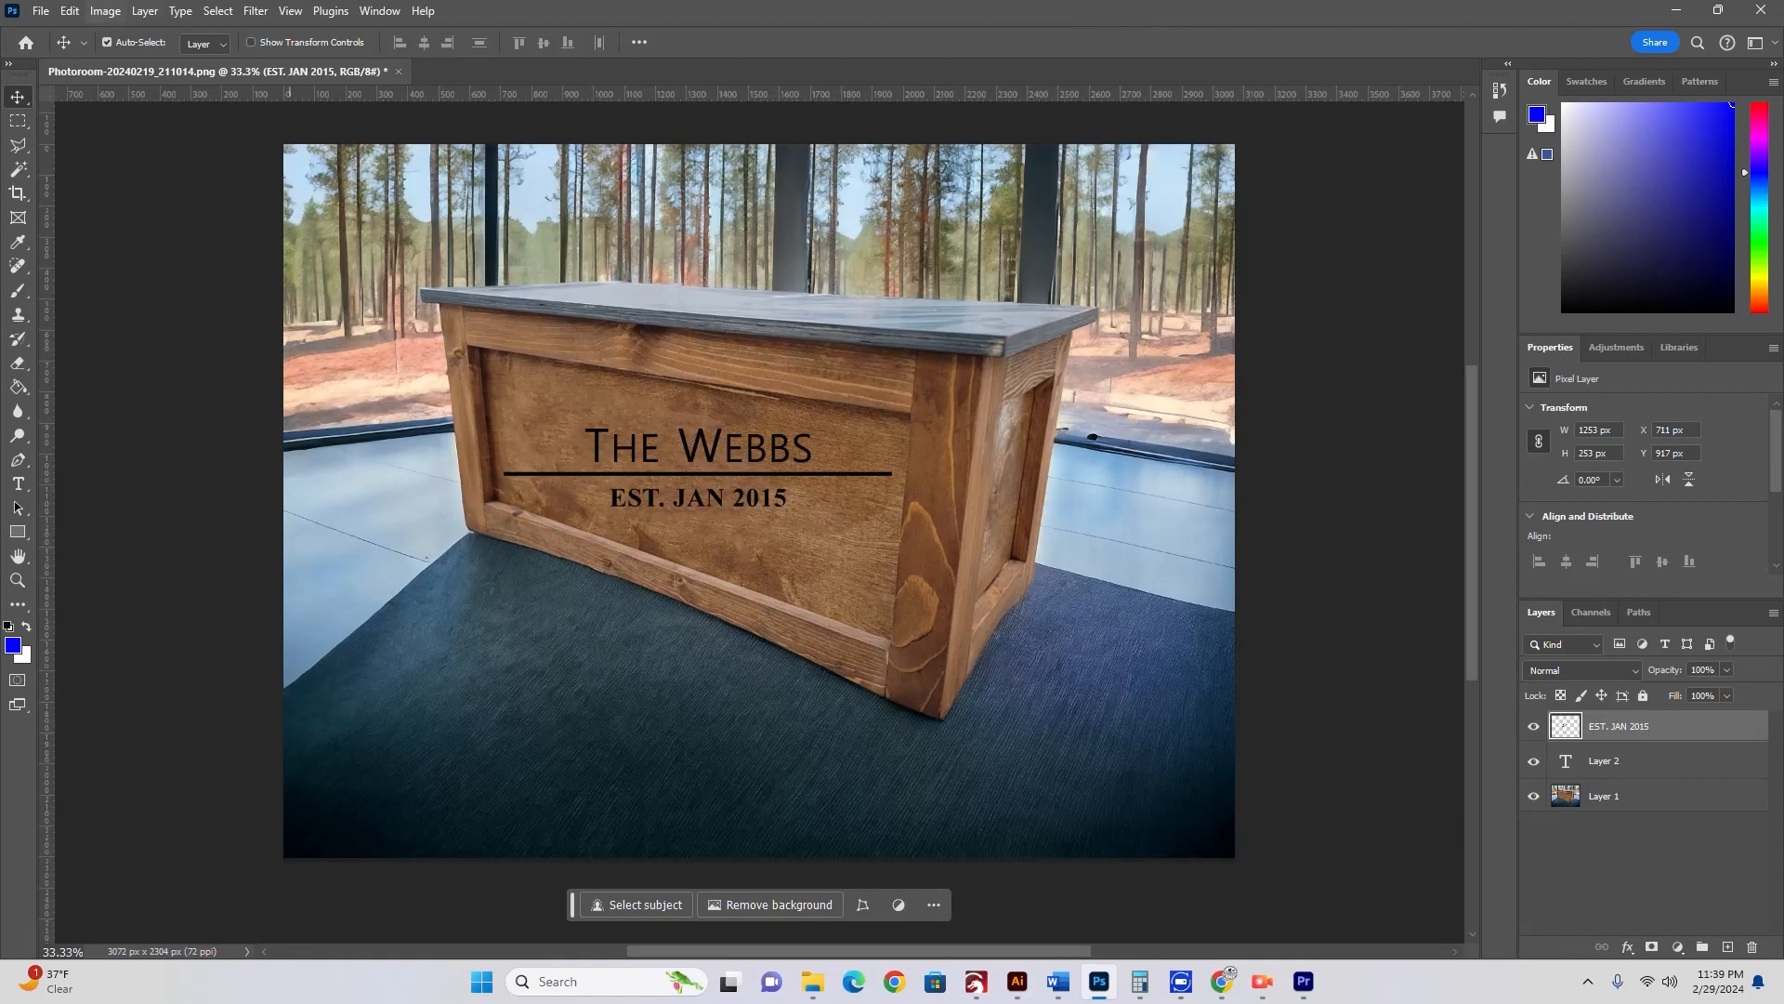
Step: Start Perspective Warp on the merged lettering layer, draw one layout quad closely around the lettering, and switch to warp mode
click(70, 10)
click(116, 419)
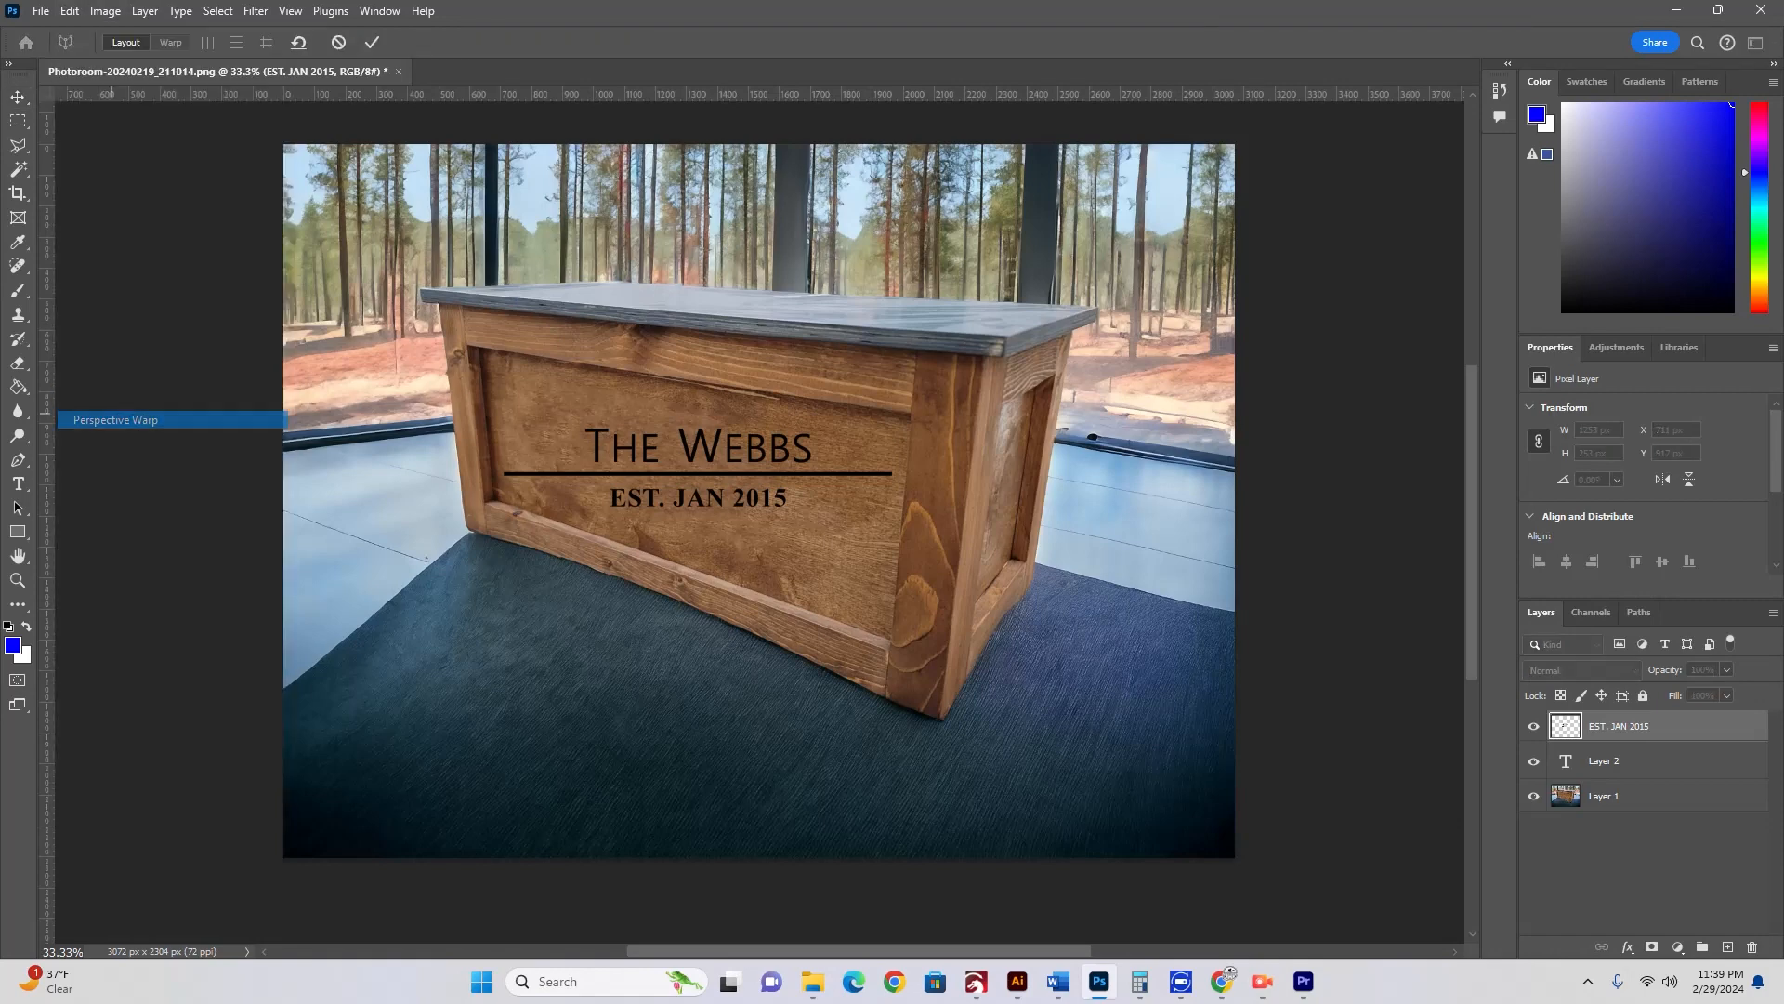
drag(493, 423, 899, 515)
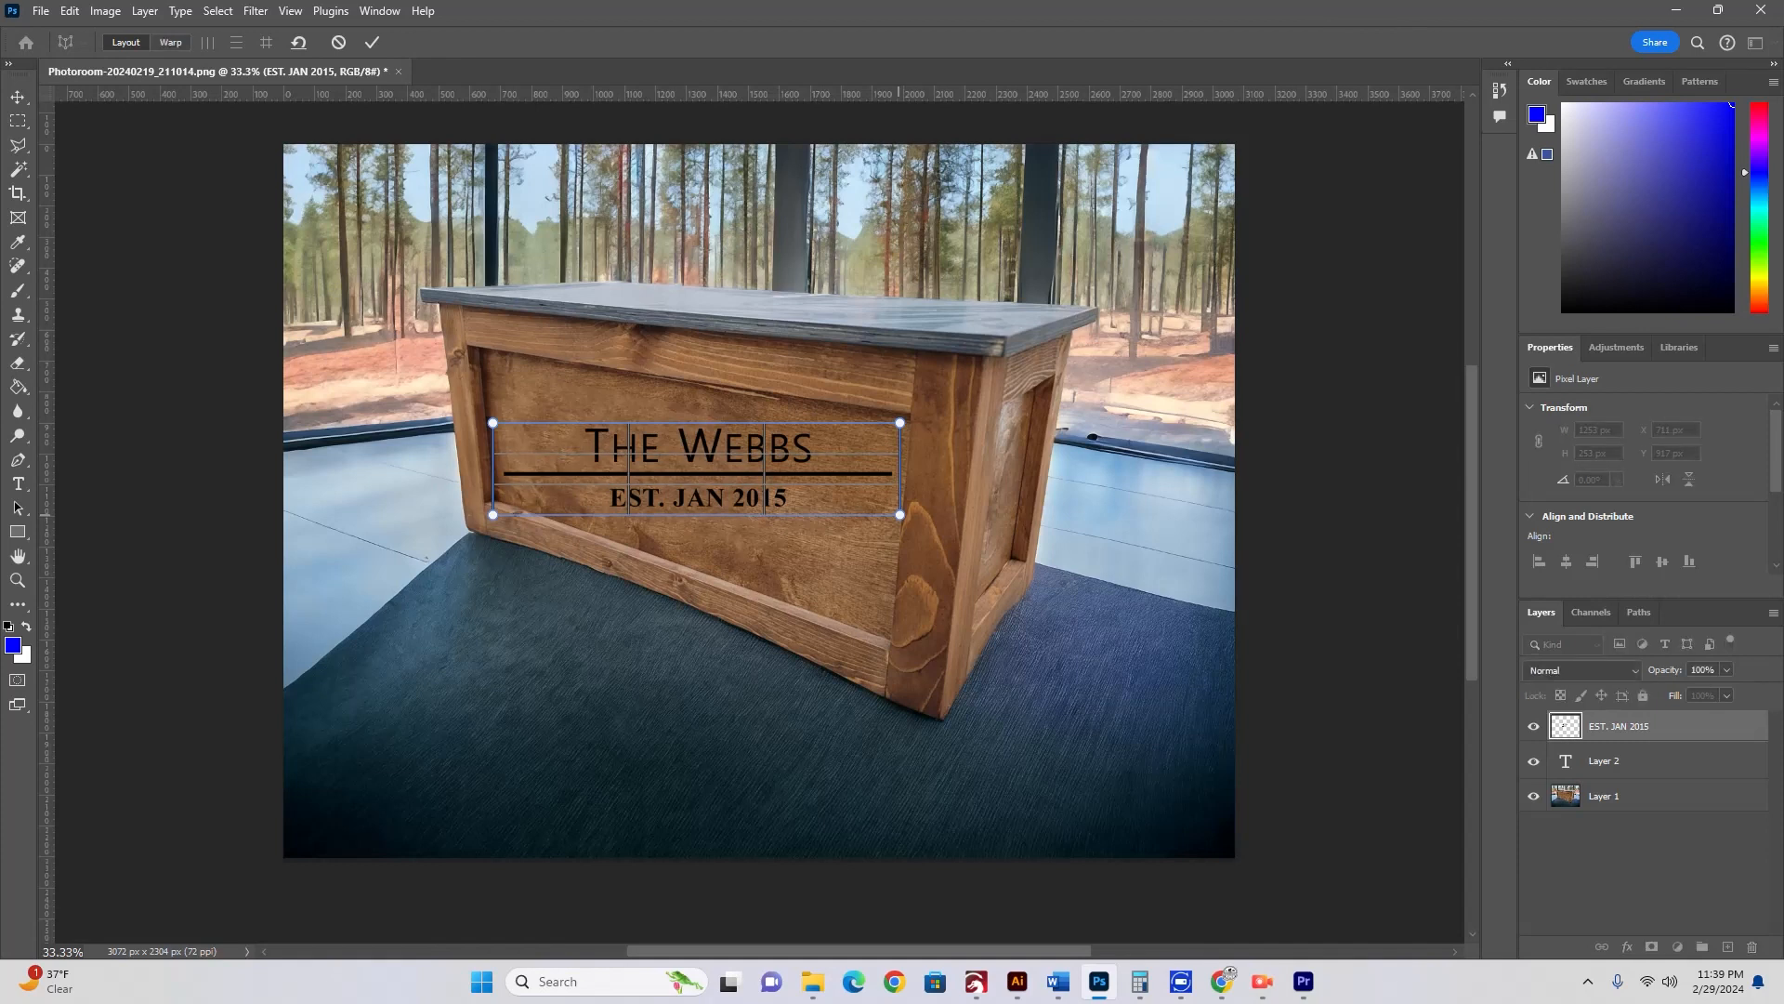
key(Return)
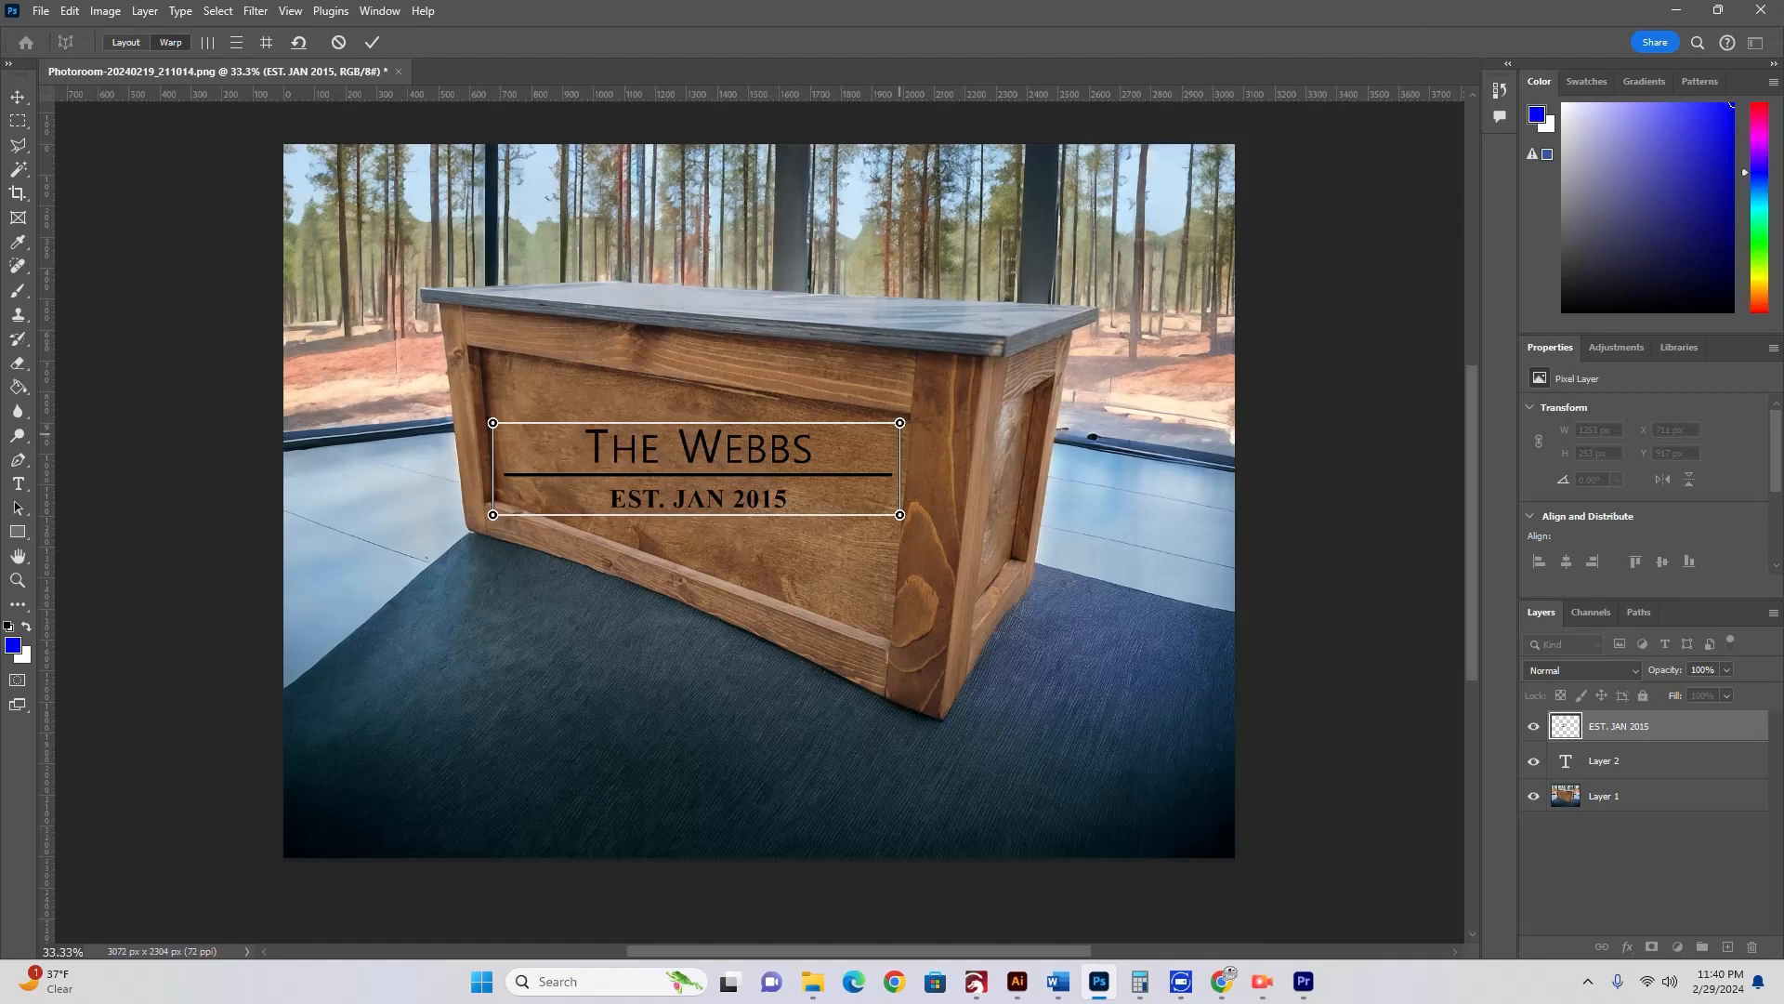
Step: Move the four warp corners to the inner corners of the bar's front panel so the lettering follows its perspective
drag(493, 423, 489, 362)
drag(493, 514, 501, 495)
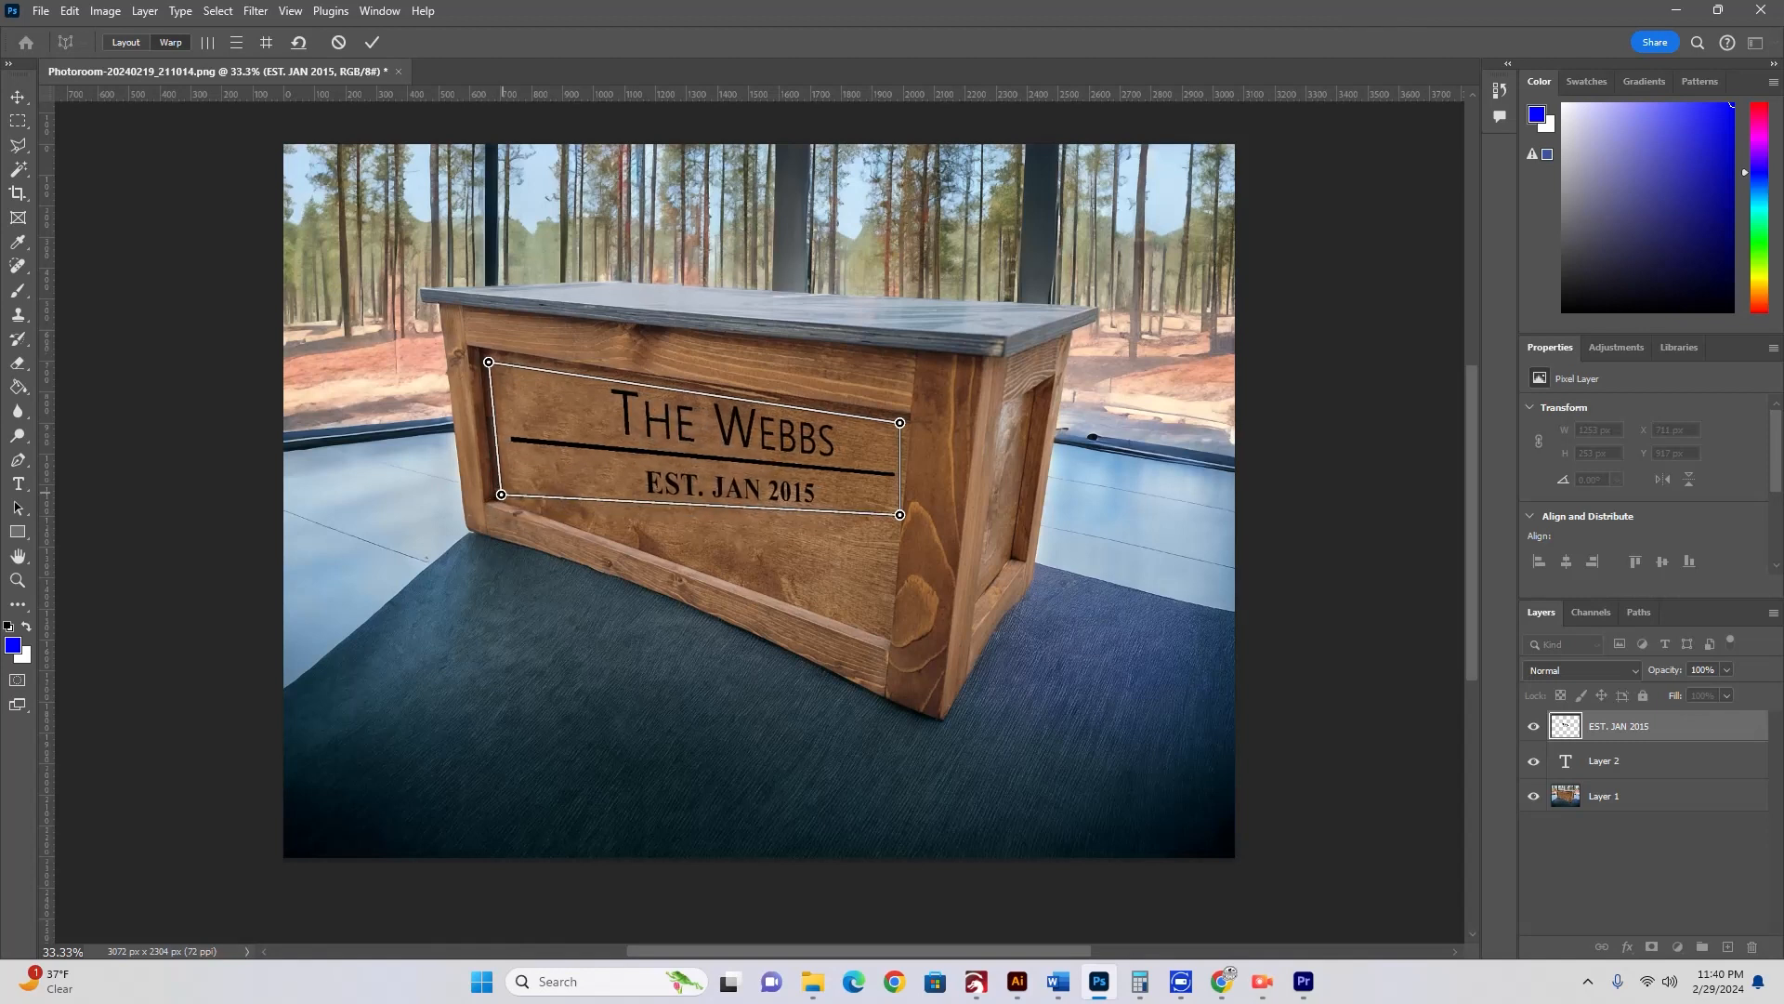
drag(899, 514, 882, 628)
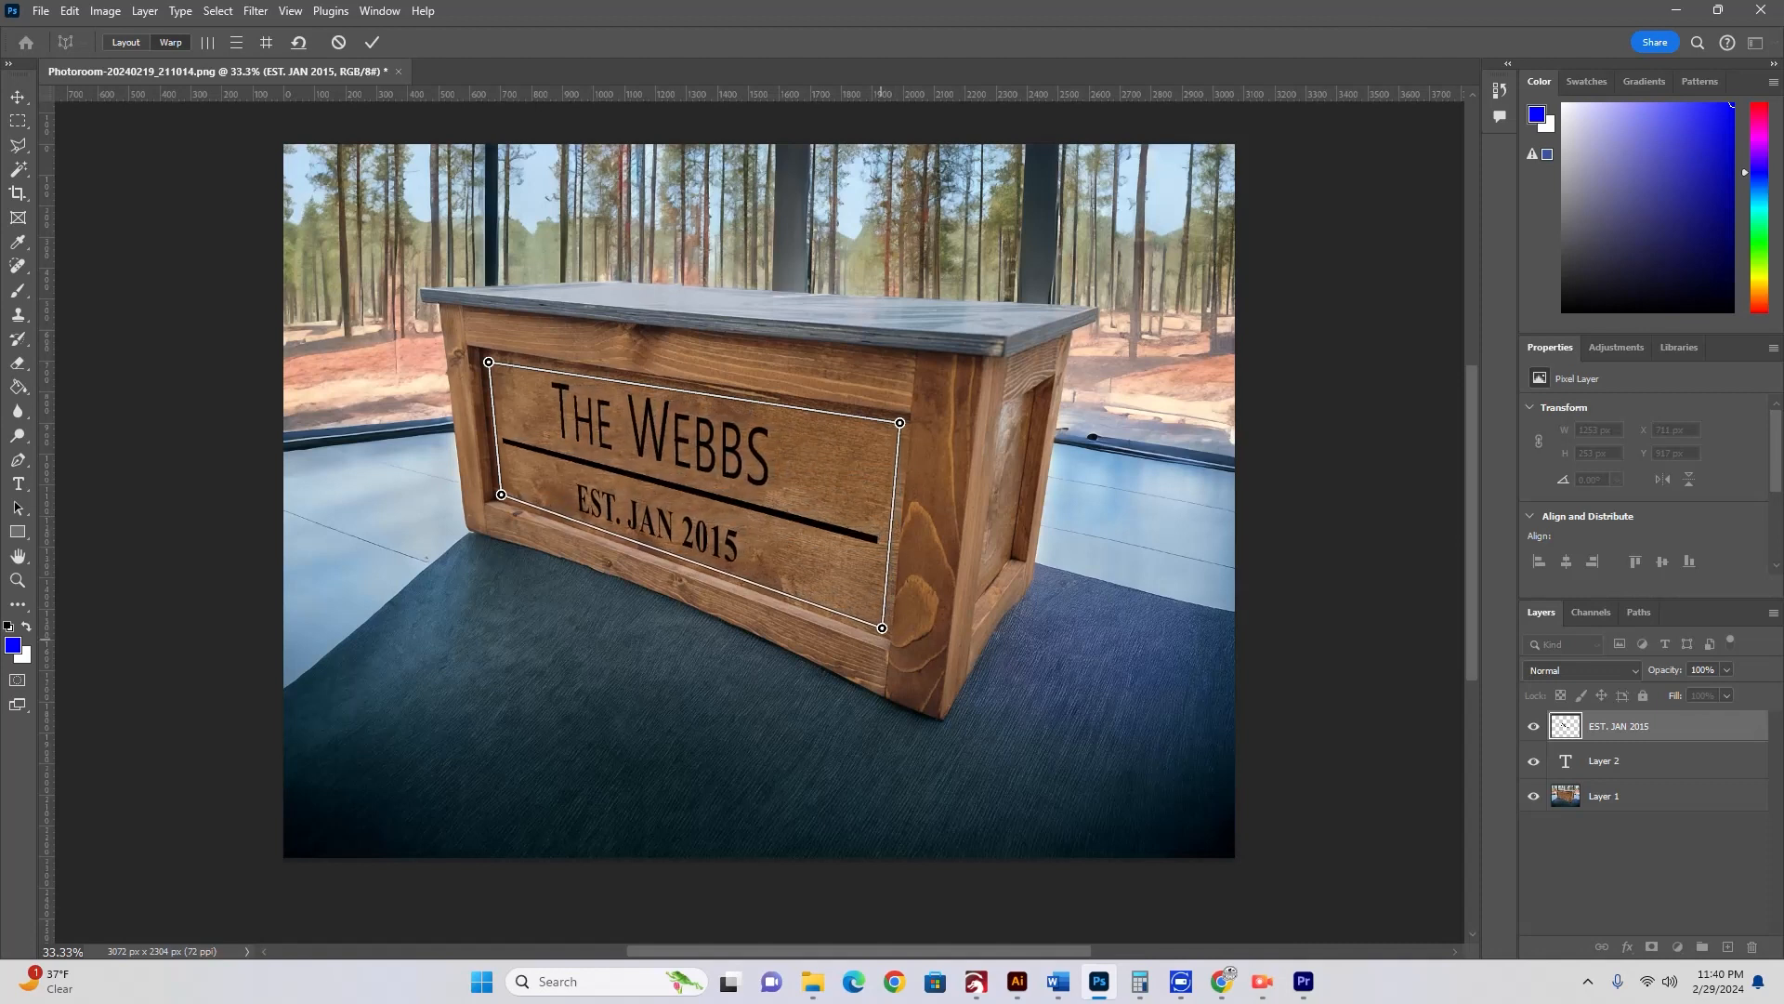
drag(900, 423, 899, 427)
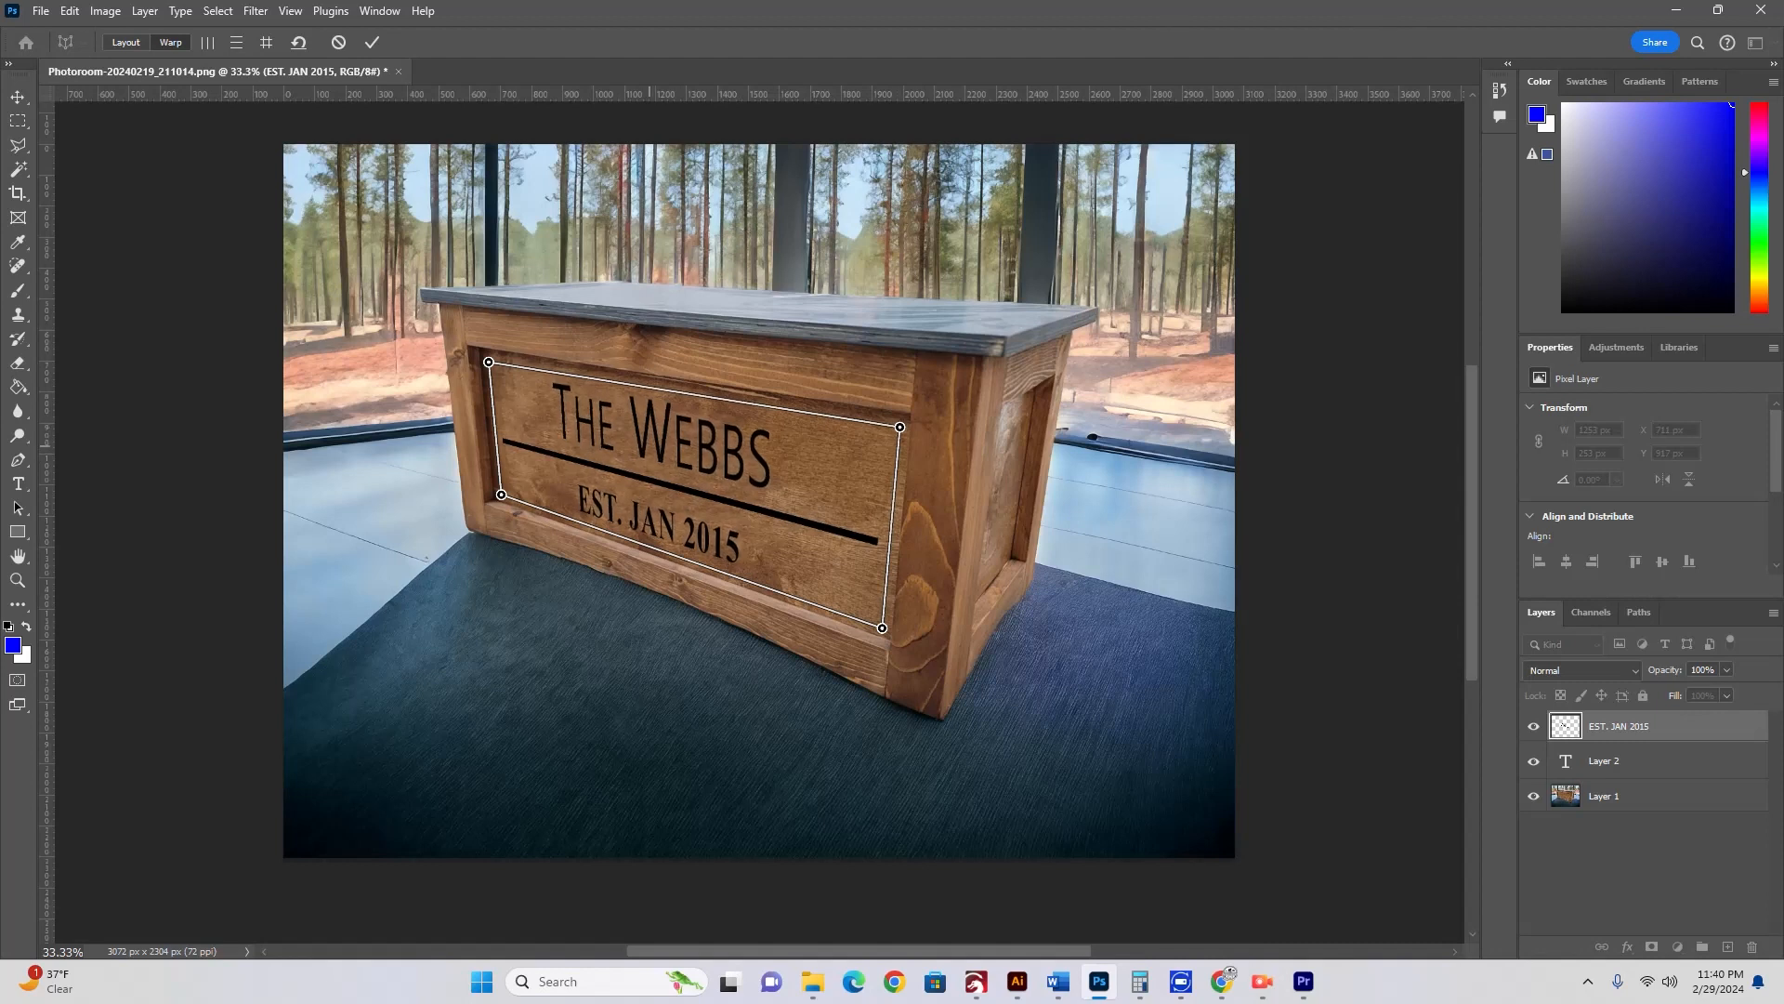
Step: Pull all four warp corners inward to leave a margin within the front panel, and apply the perspective warp
drag(489, 361, 514, 381)
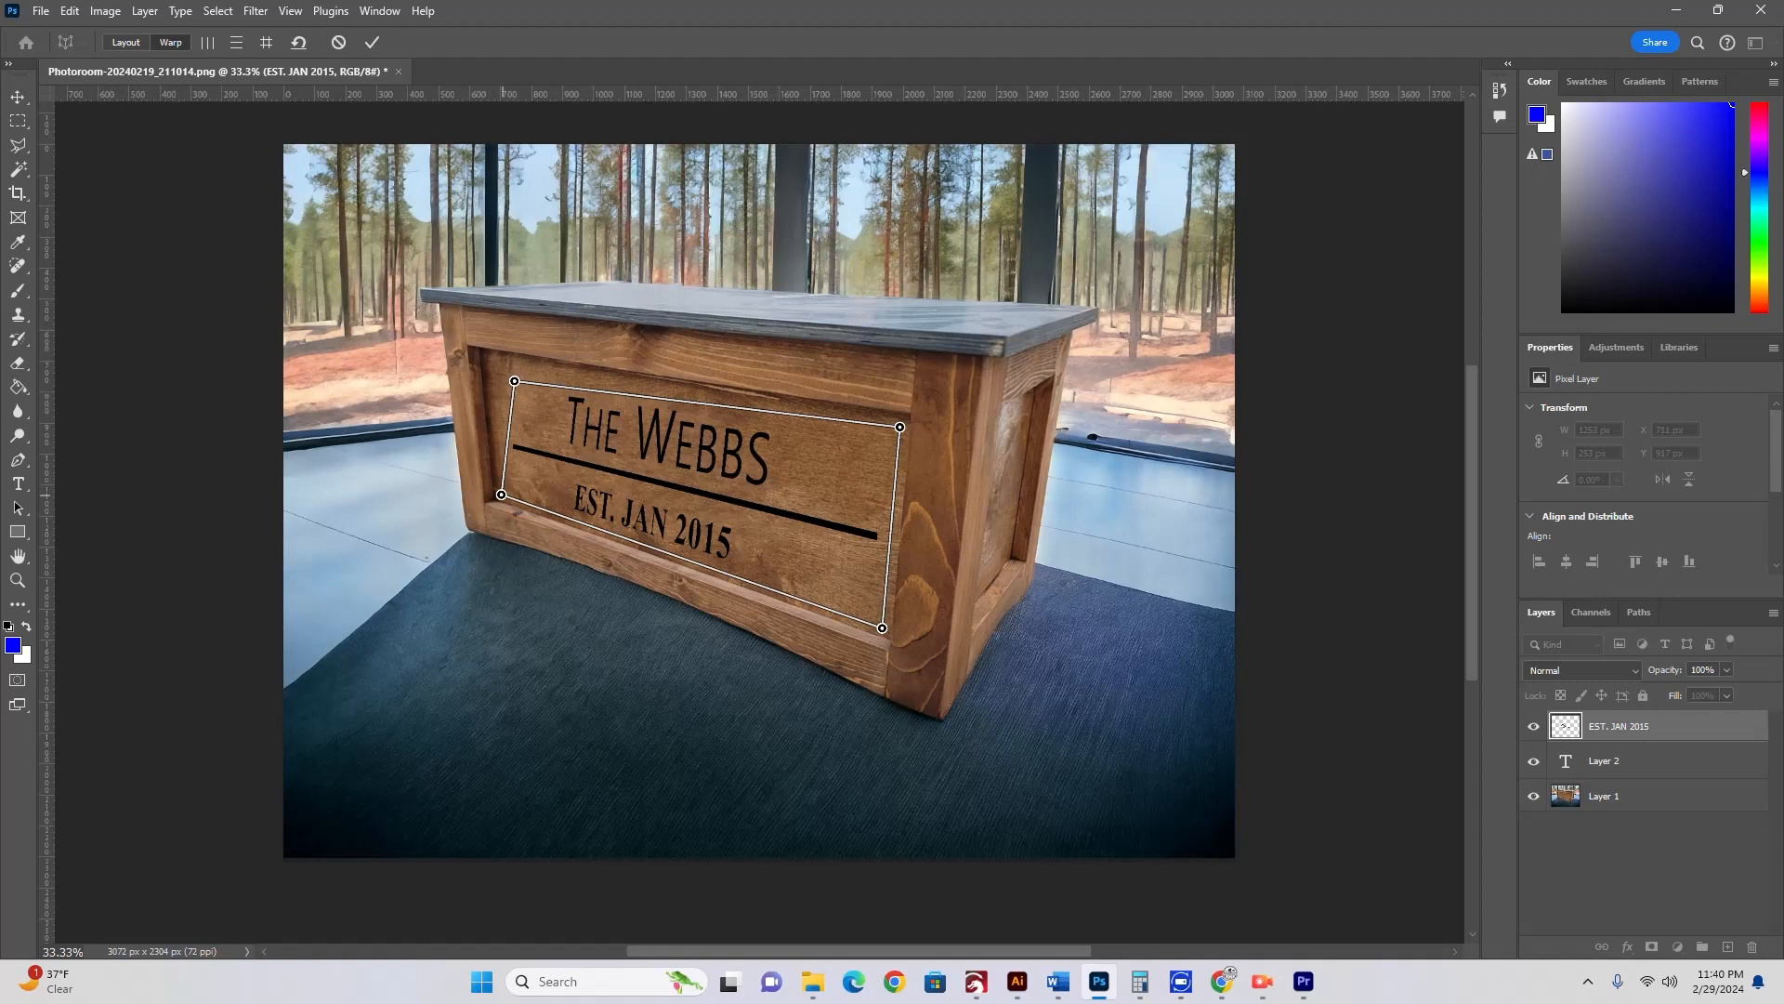
drag(501, 494, 523, 495)
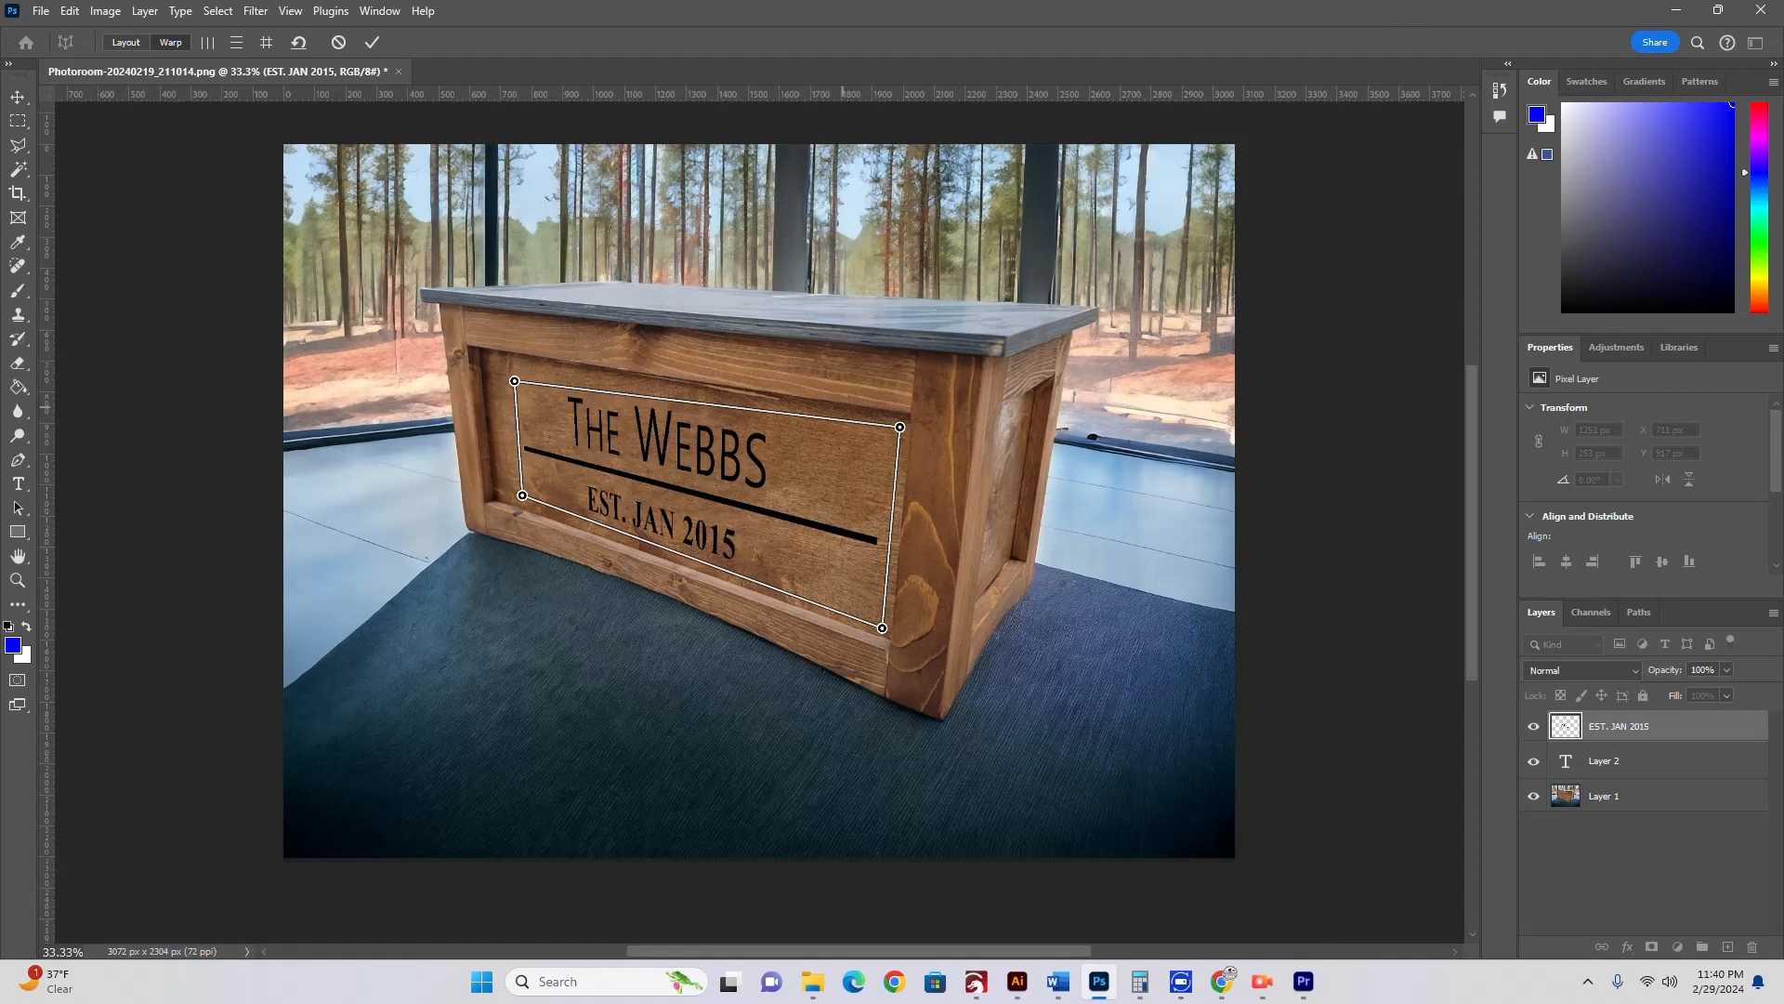
drag(899, 427, 863, 440)
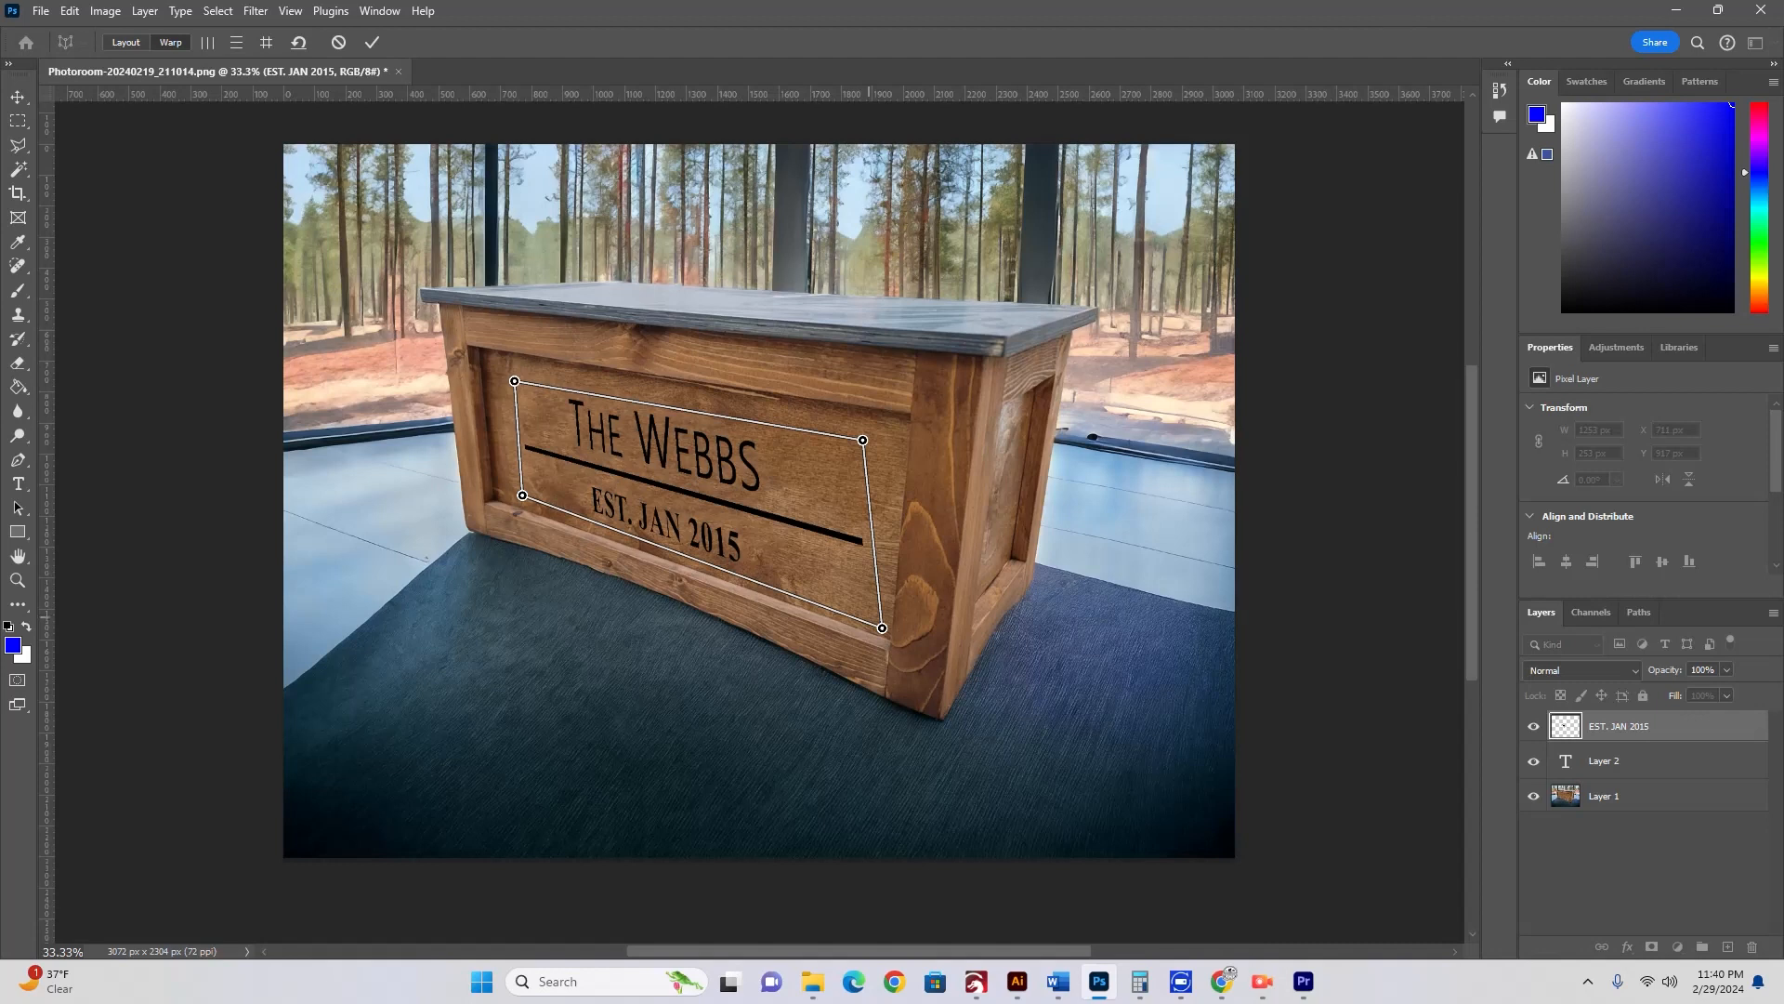
drag(882, 628, 847, 602)
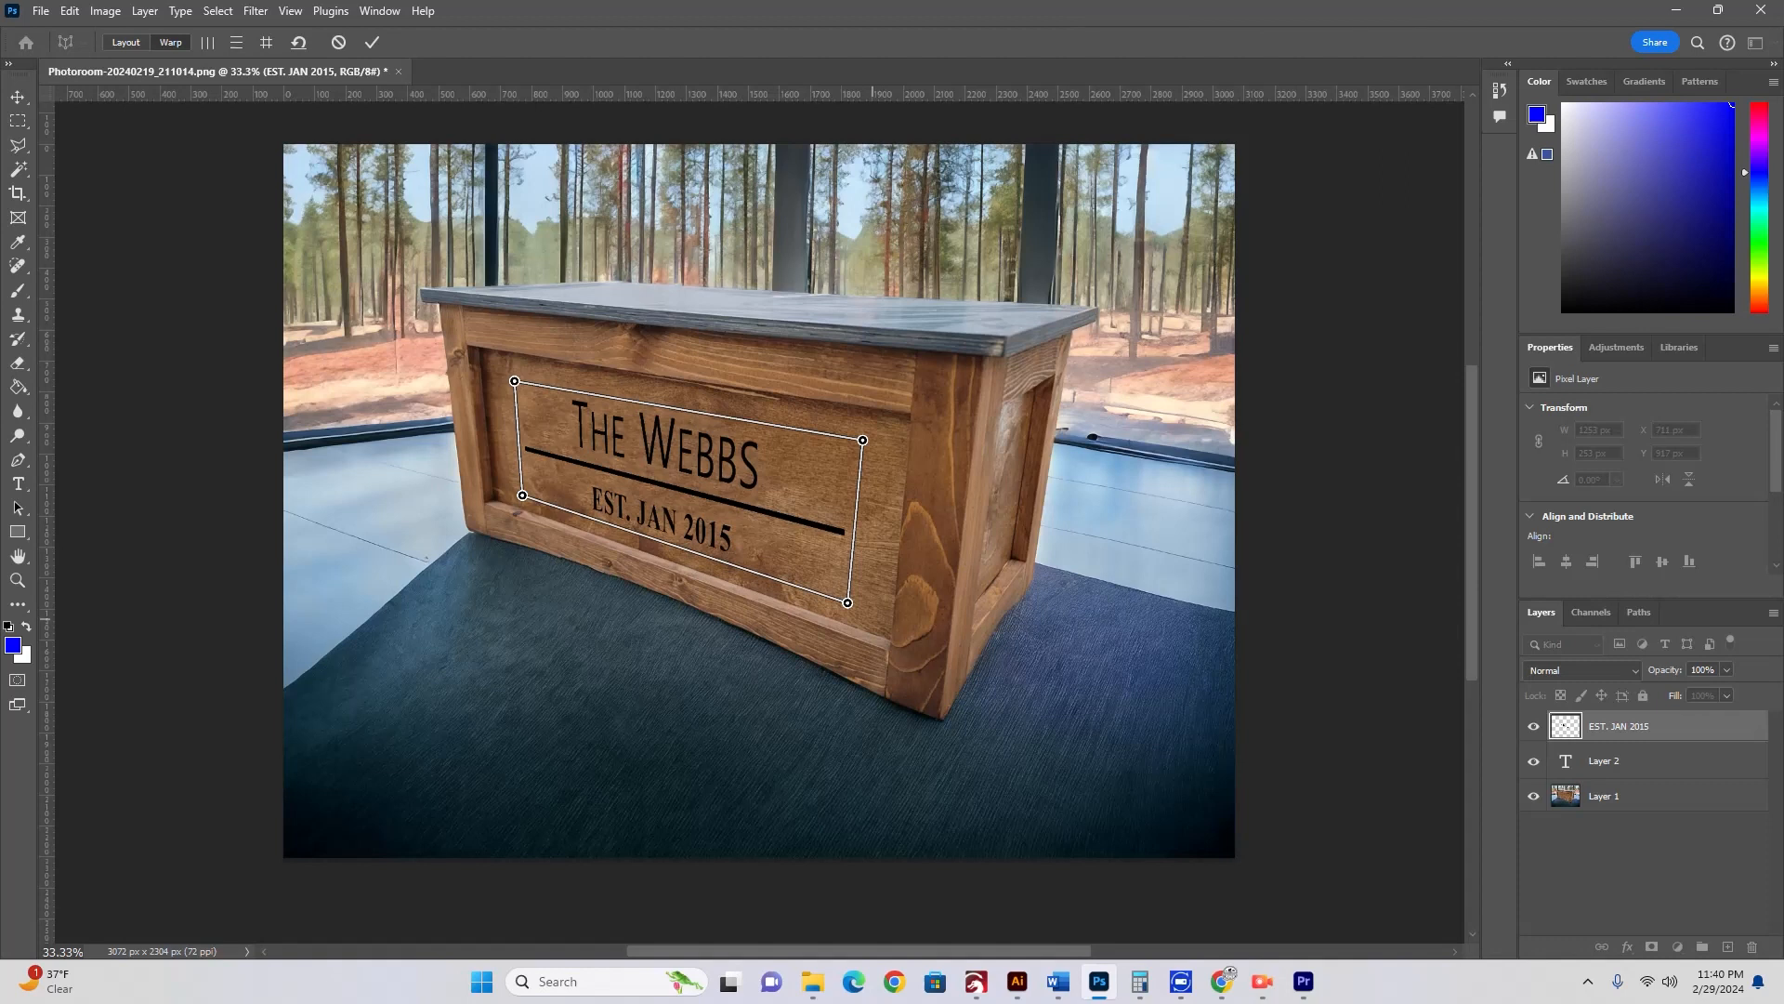
key(Return)
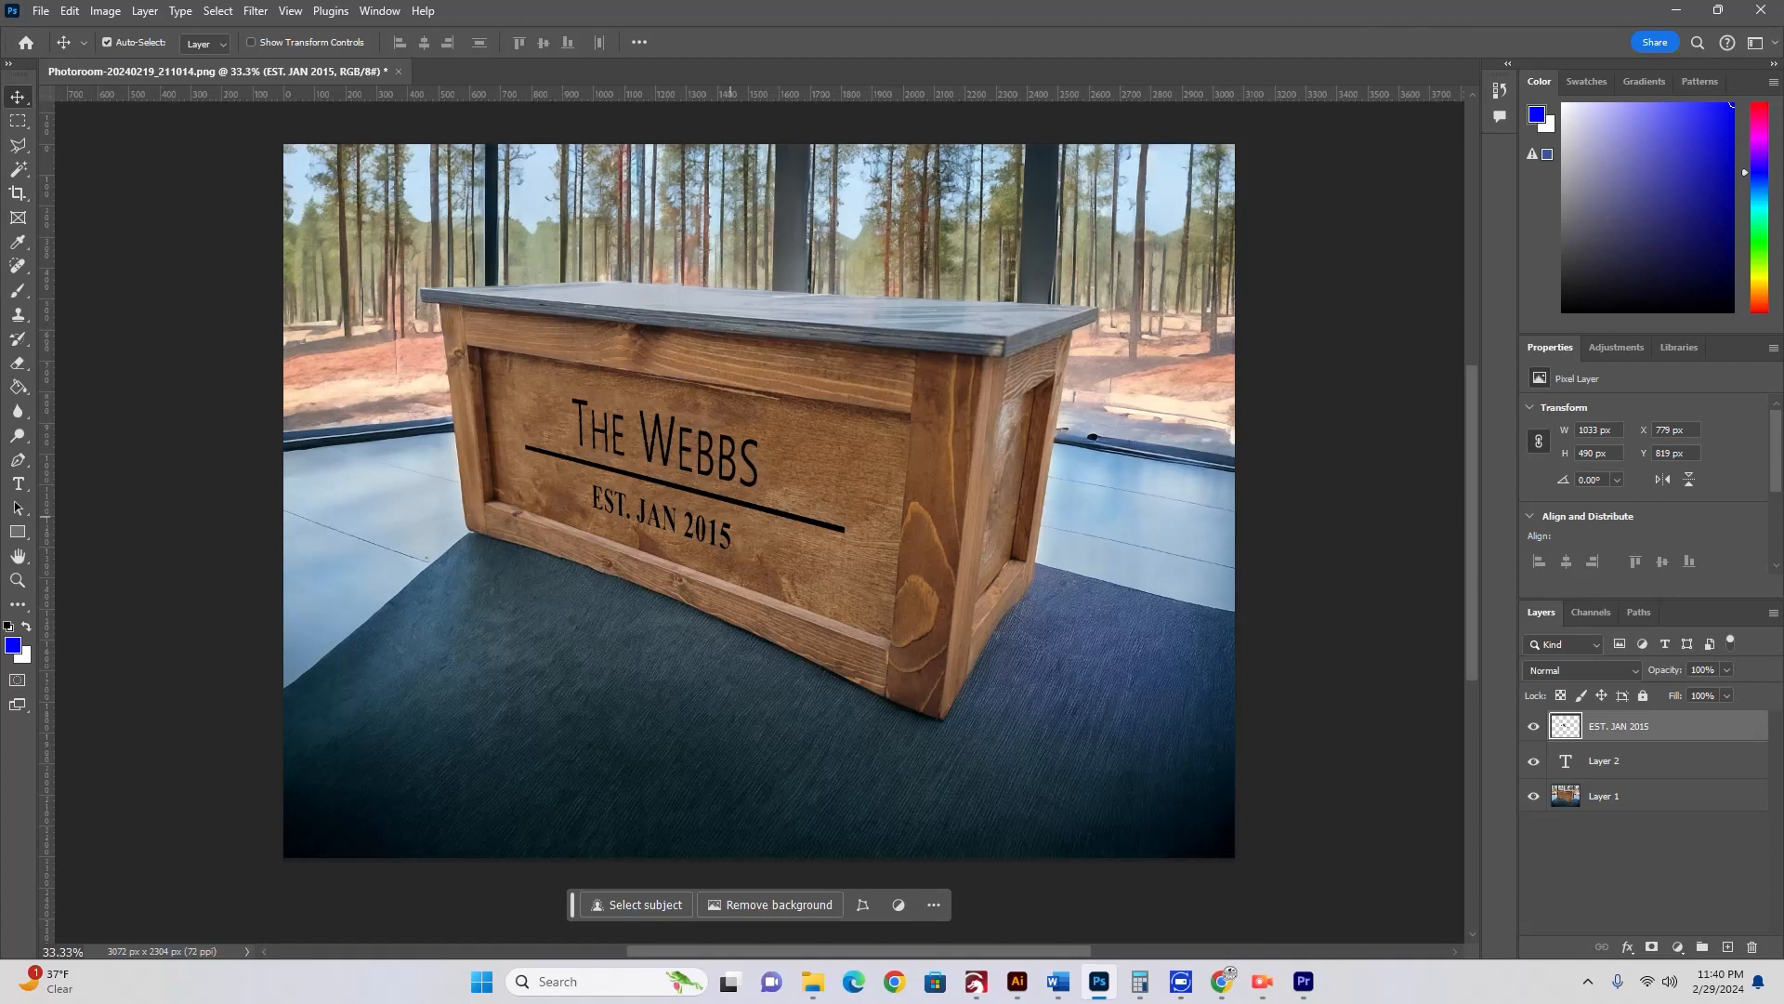
Step: Try the Normal and Dissolve blend modes on the merged lettering layer
scroll(760, 502, up, 2)
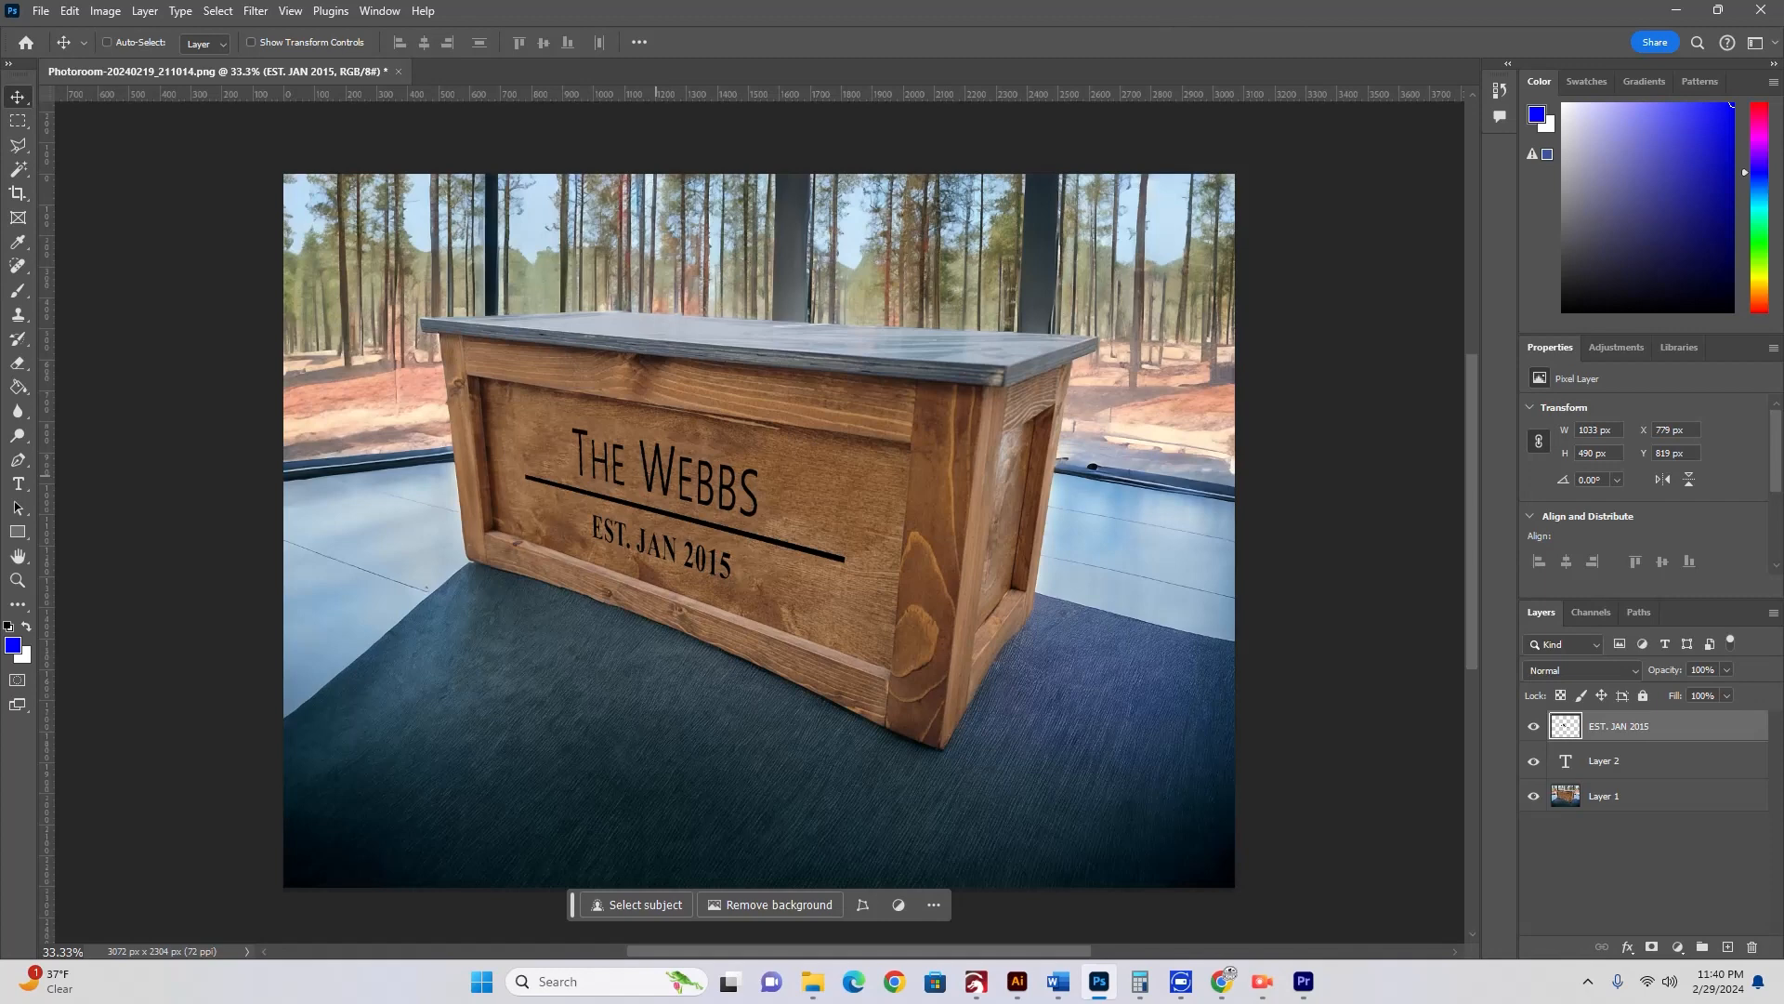
key(ctrl+plus)
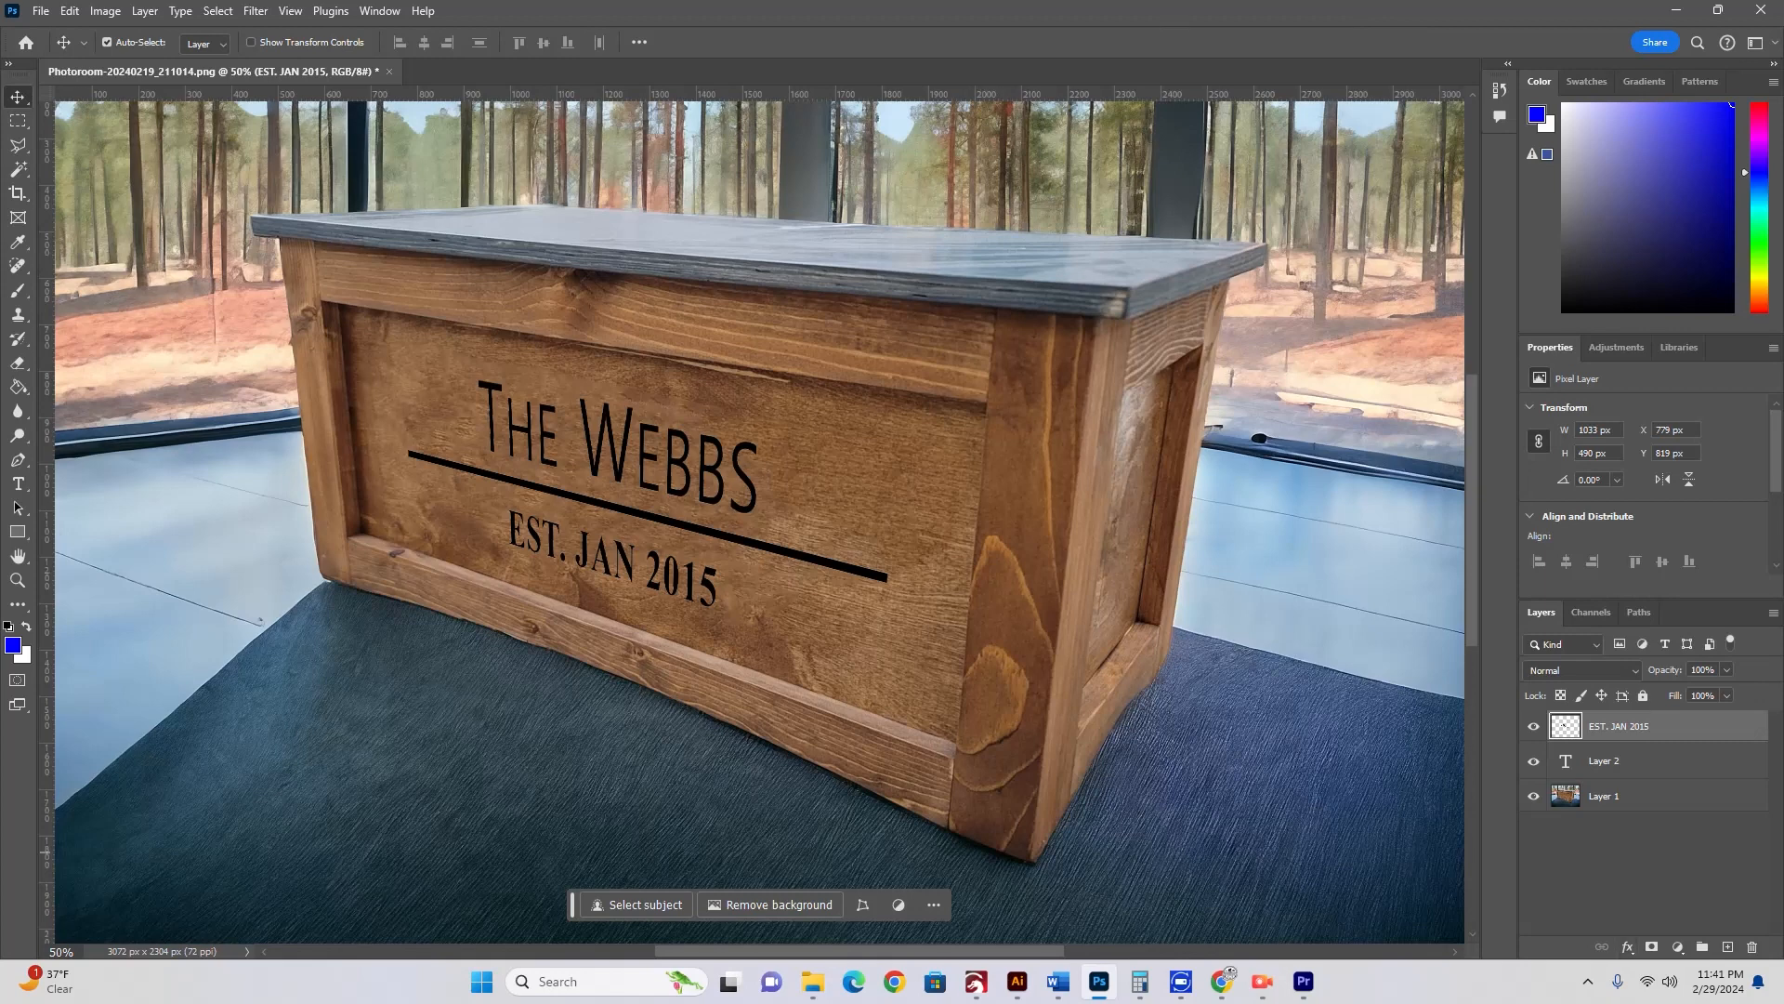
click(1584, 670)
click(1584, 451)
click(1584, 670)
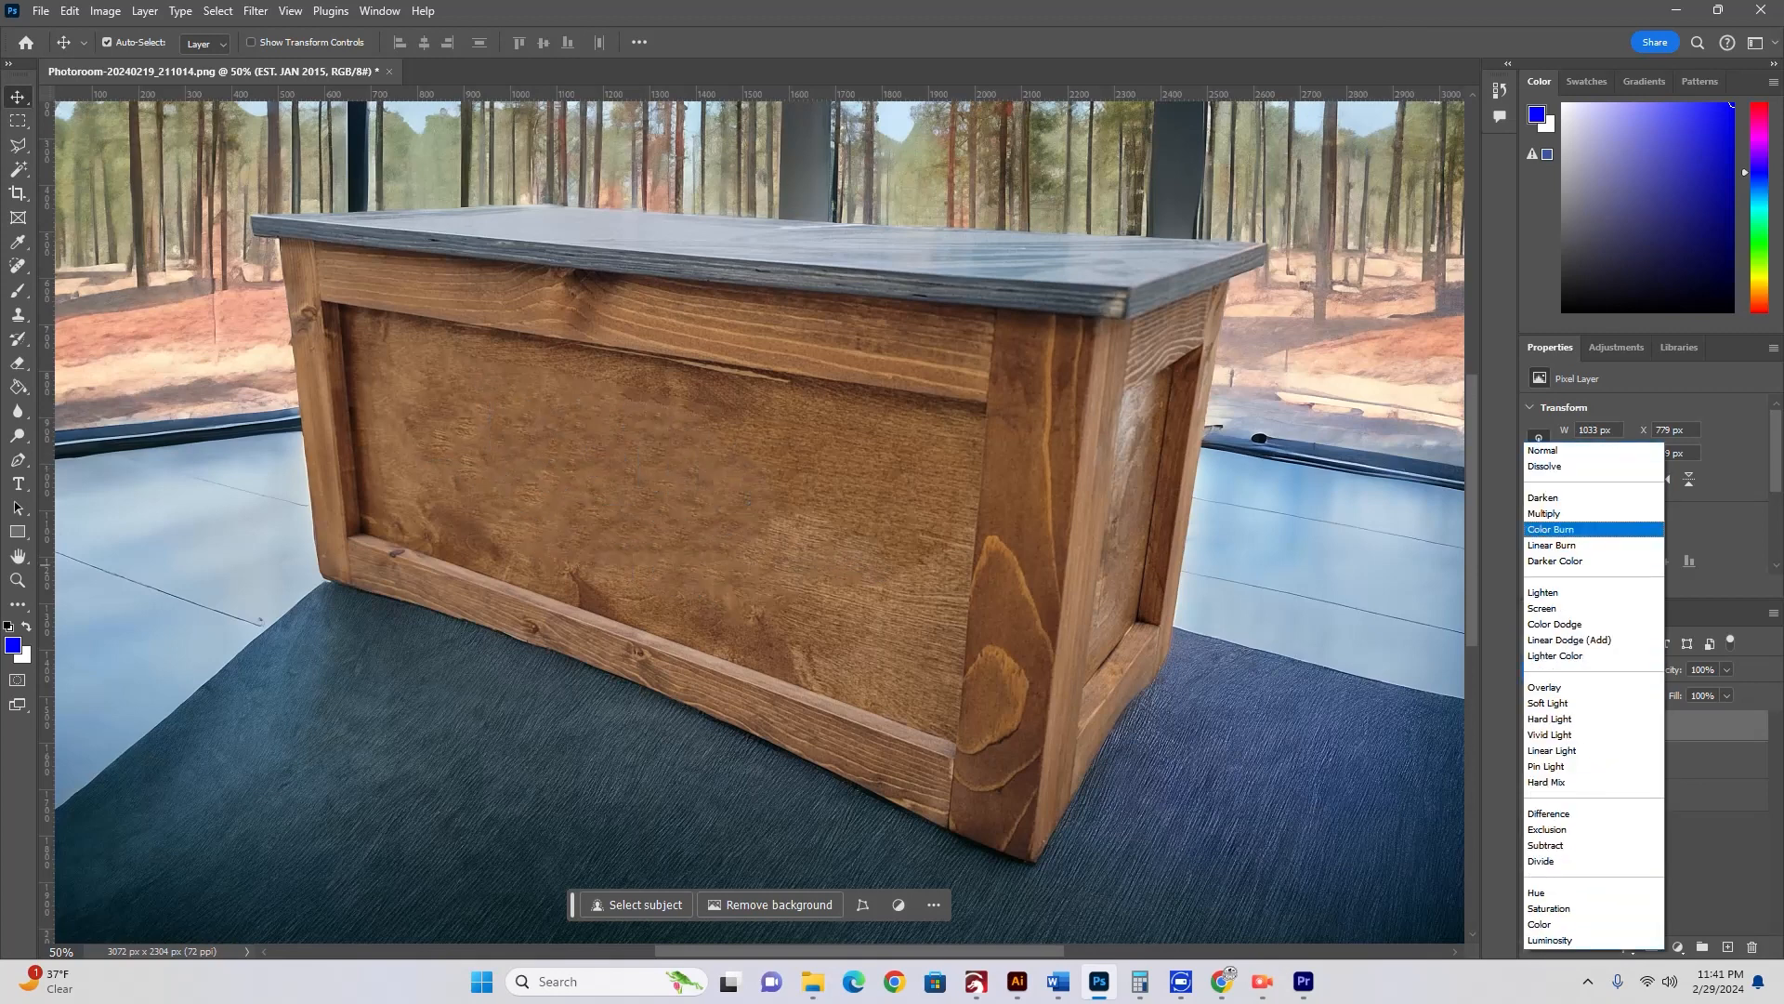
click(1584, 467)
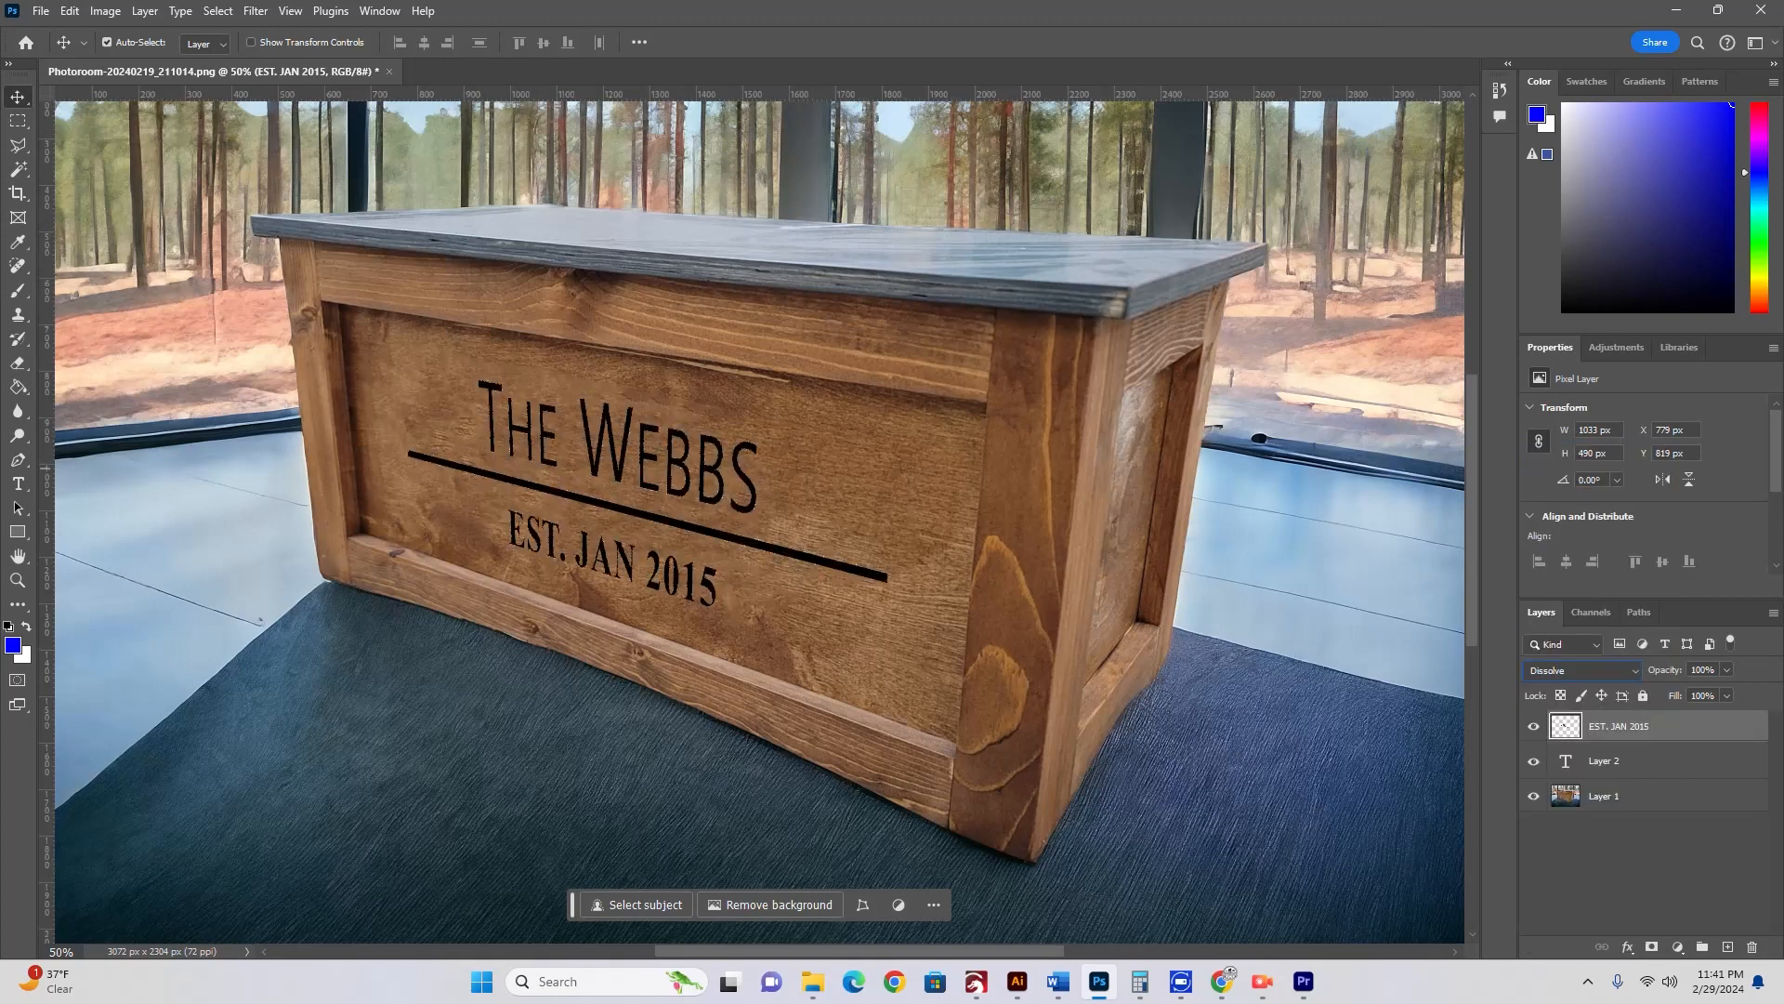
Step: Set the merged lettering layer's blend mode to Multiply and its opacity to 75%
click(1584, 670)
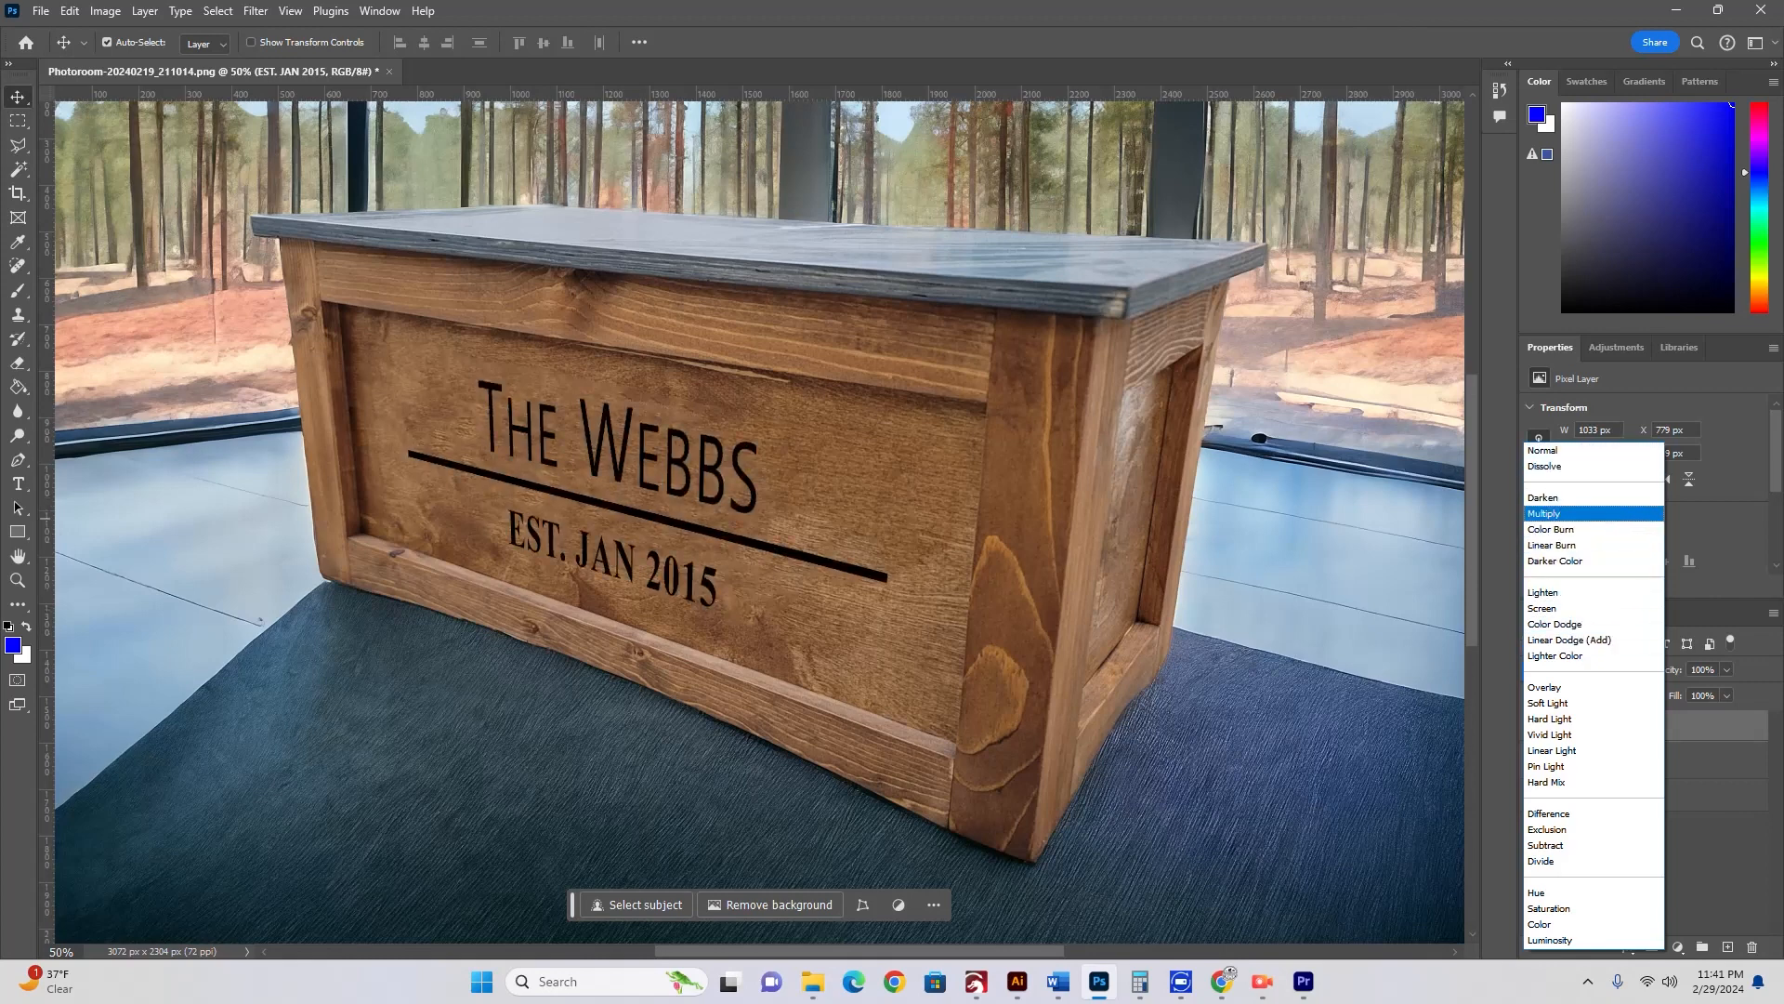
click(1548, 513)
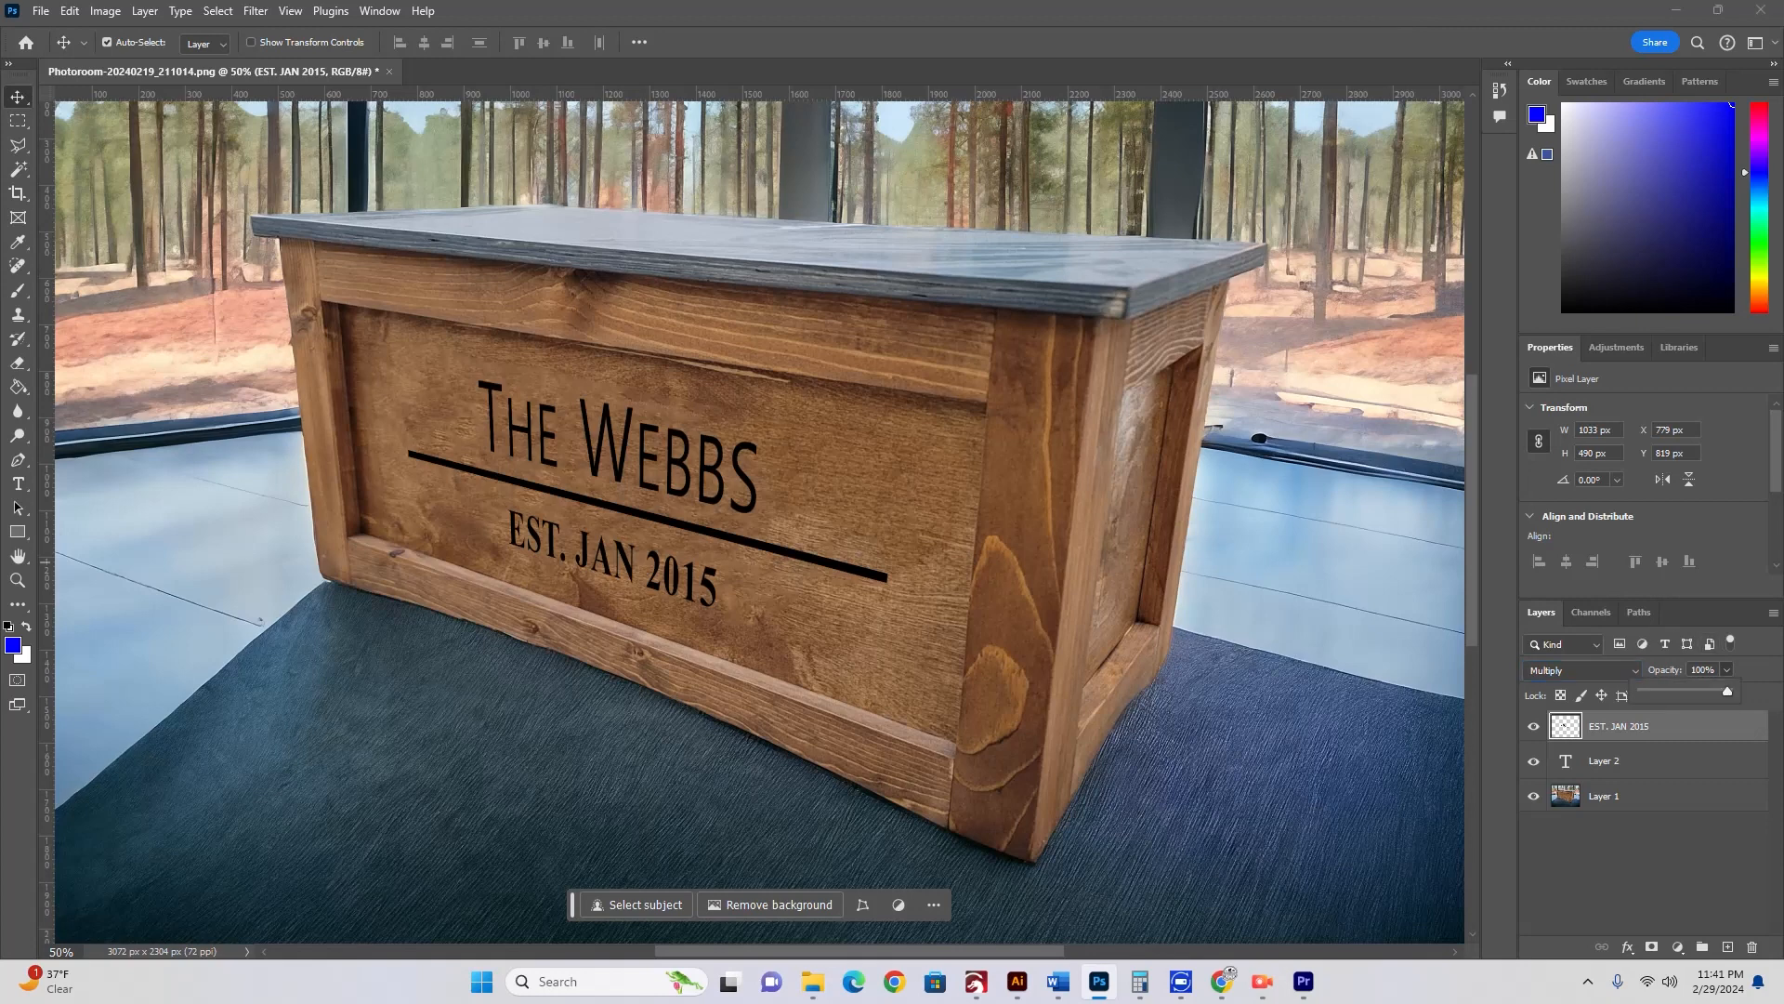
drag(1727, 690, 1706, 691)
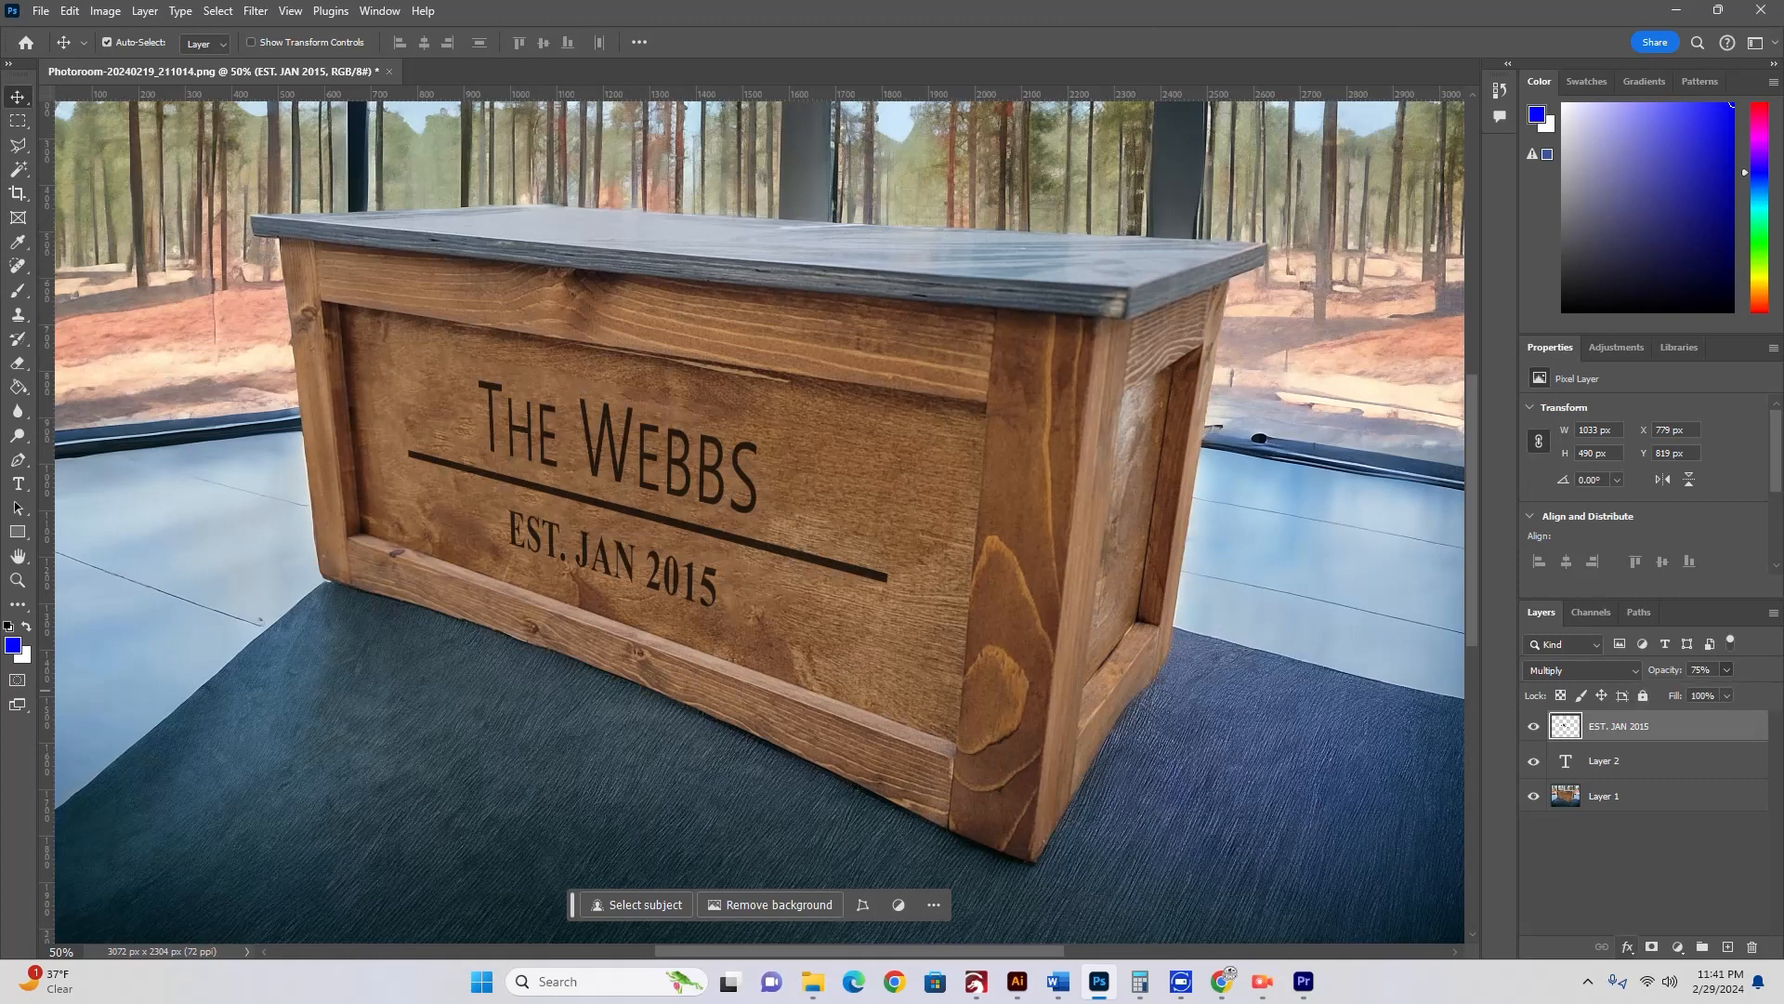
Step: Try a Bevel & Emboss effect with a different bevel style and greater depth on the lettering layer, and discard it
click(1628, 947)
click(1678, 796)
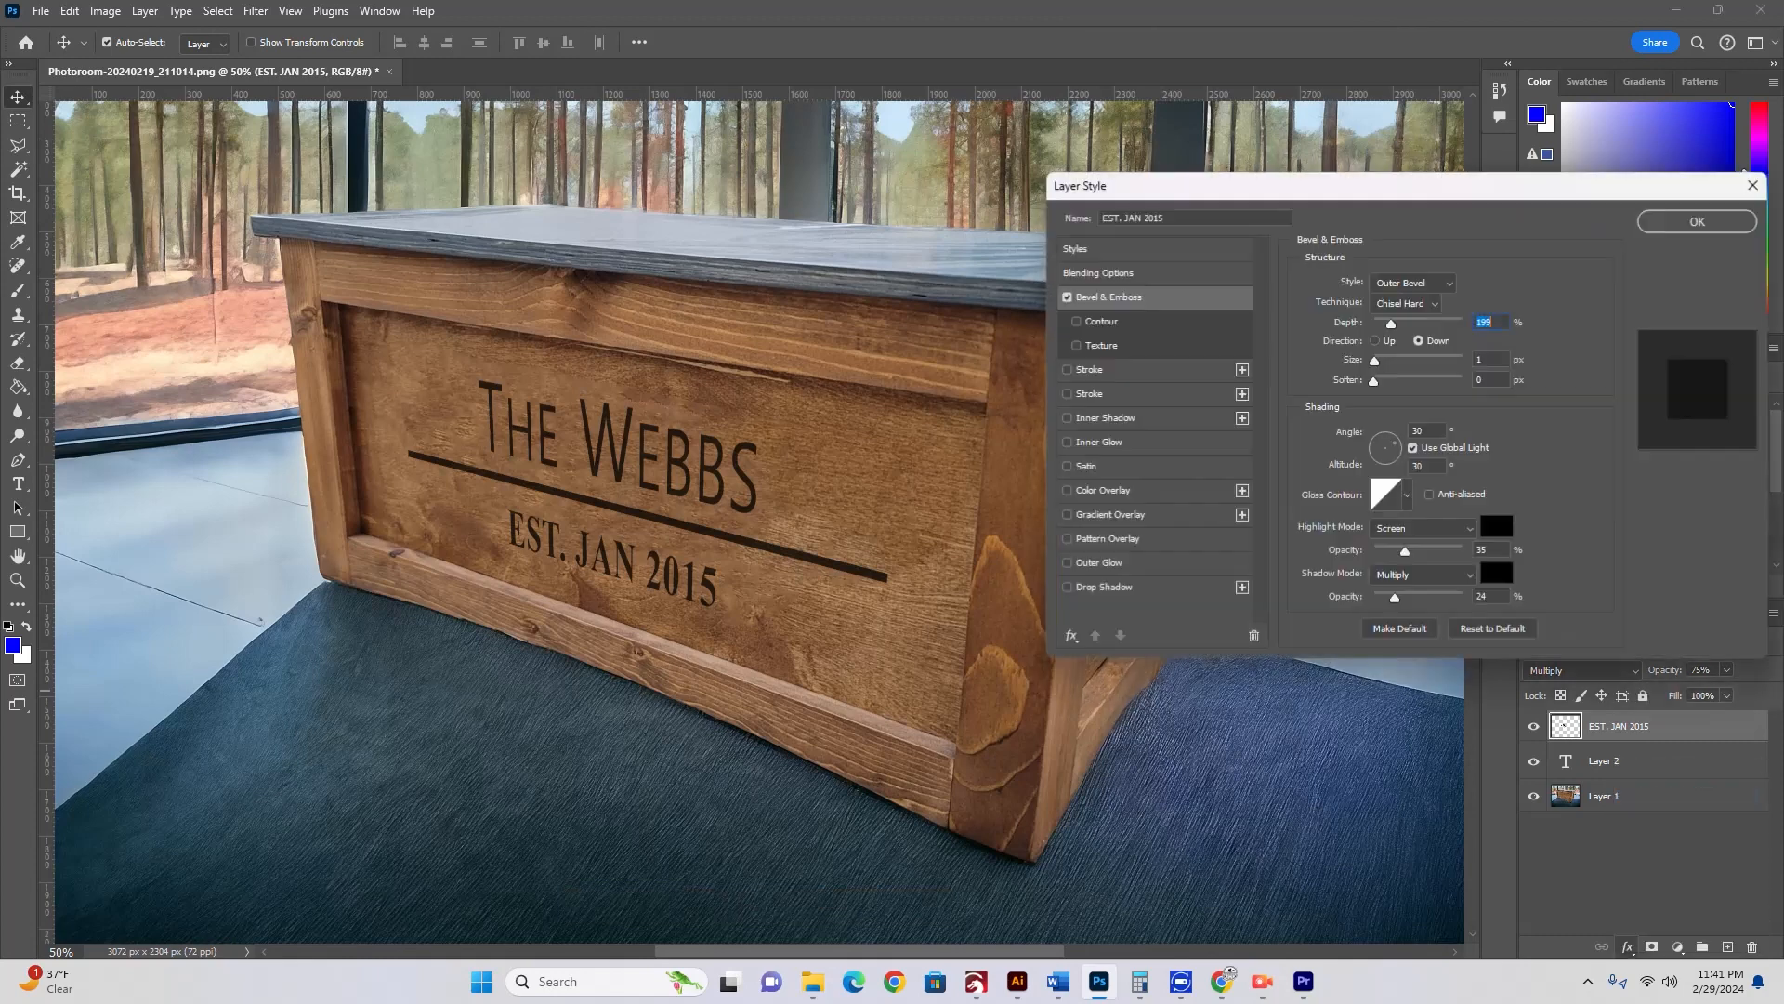
mouse_move(1391, 324)
mouse_down()
mouse_move(1429, 327)
mouse_move(1374, 329)
mouse_move(1424, 325)
mouse_move(1409, 325)
mouse_up()
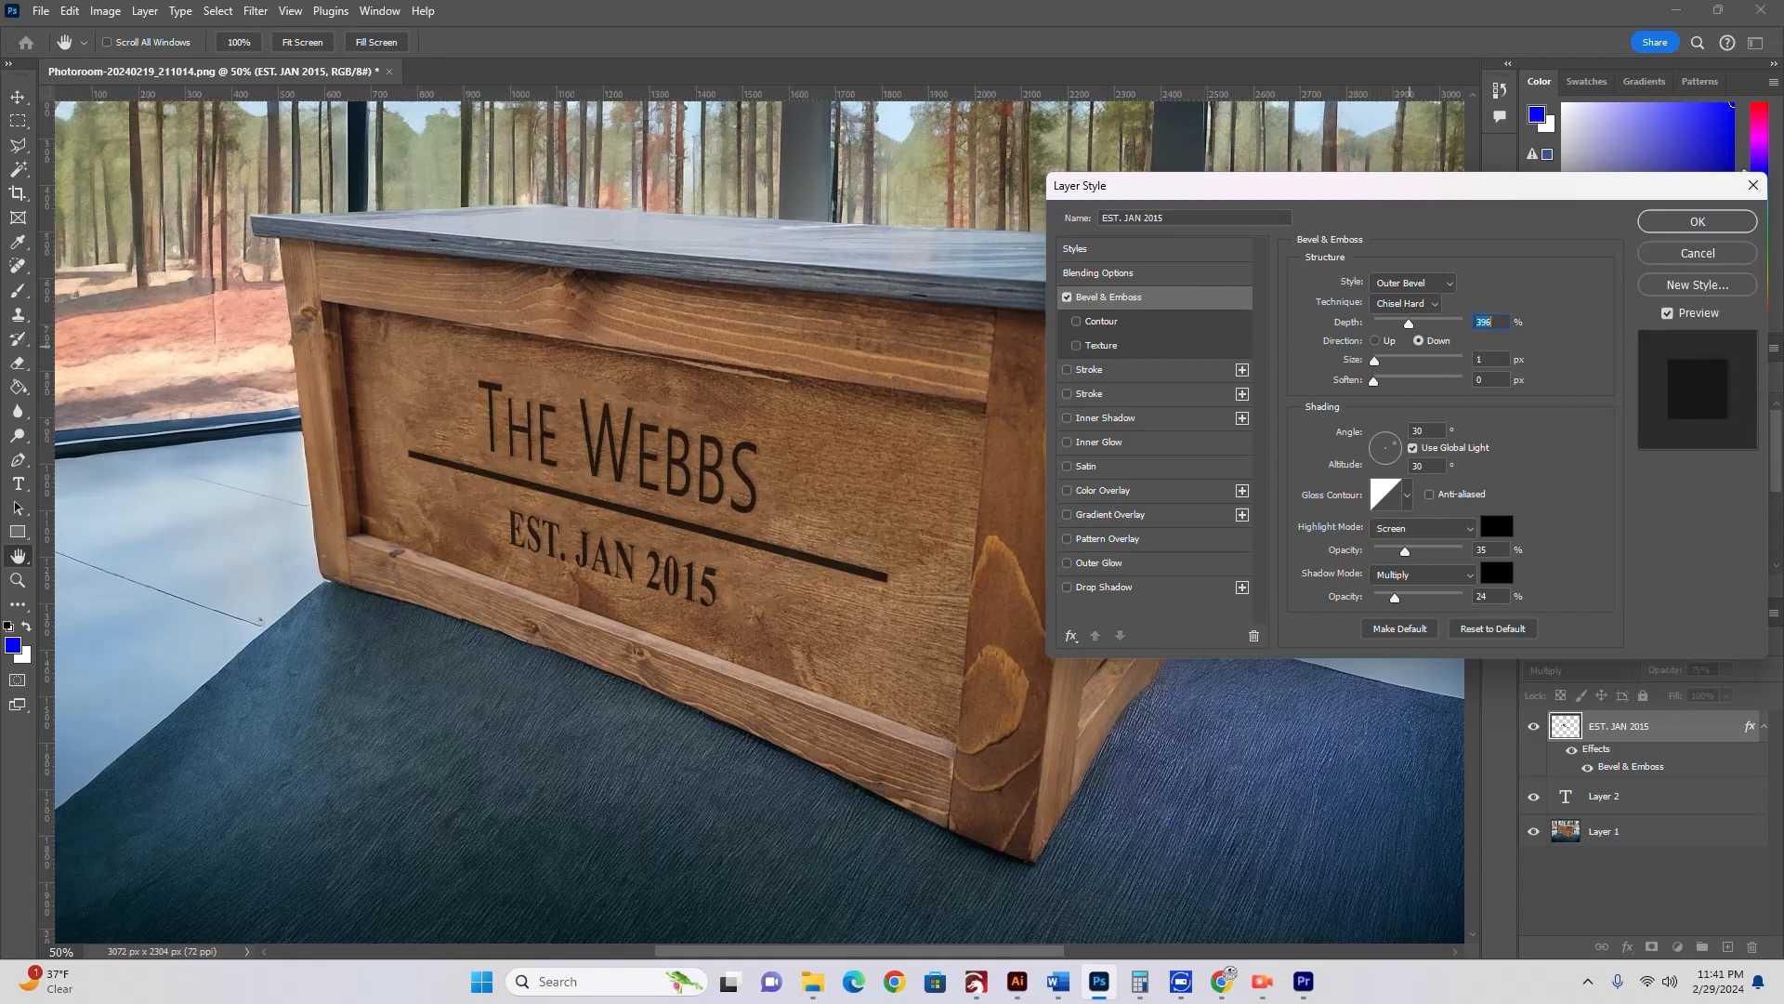
click(1413, 283)
click(1406, 316)
mouse_move(1409, 325)
mouse_down()
mouse_move(1386, 324)
mouse_move(1430, 324)
mouse_up()
key(Escape)
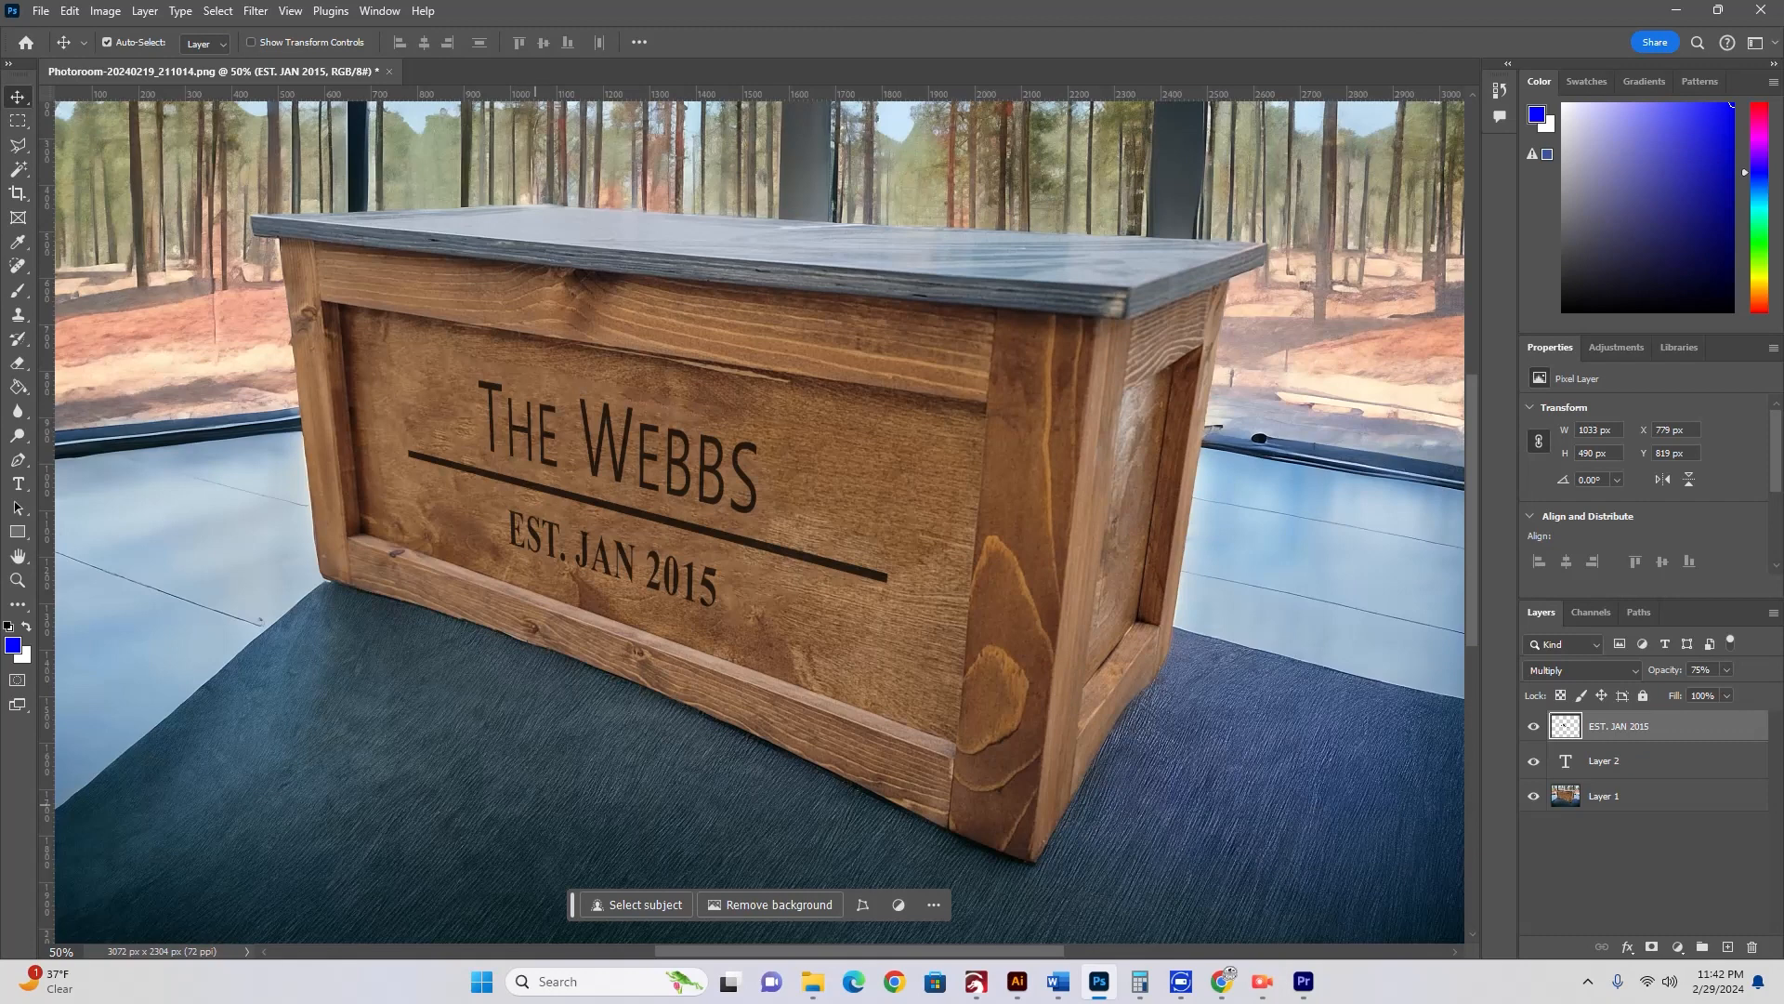